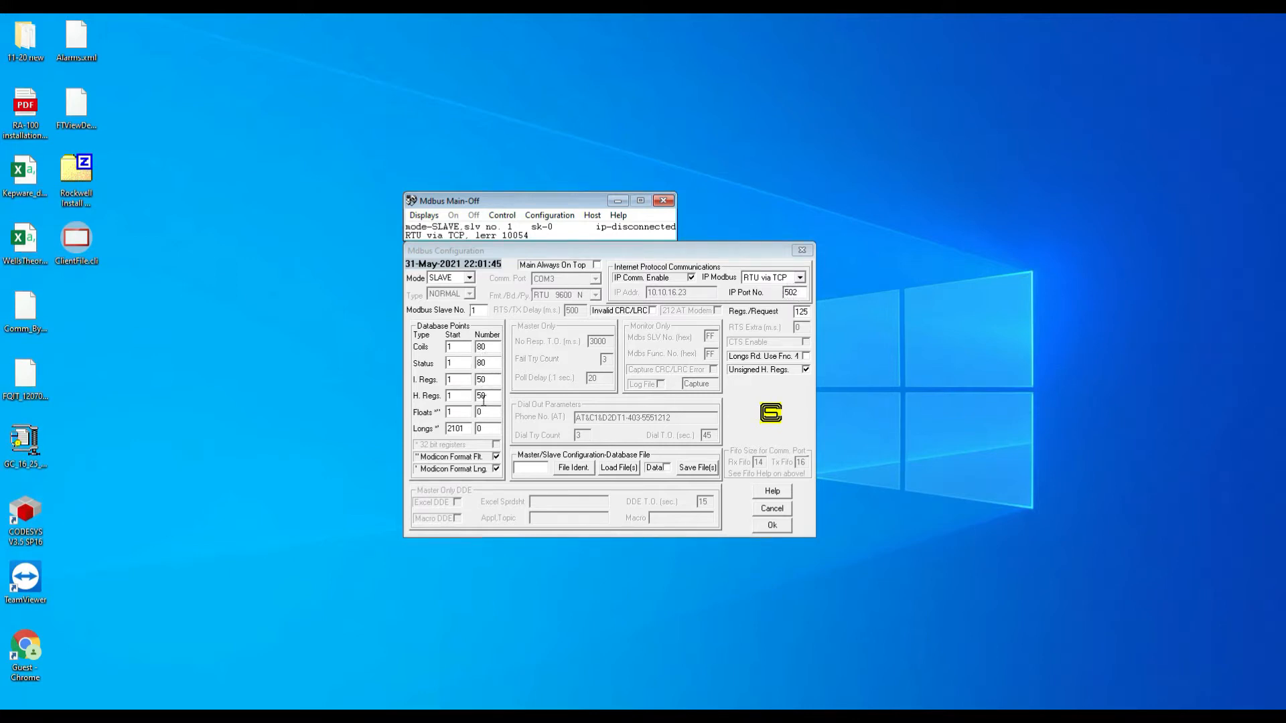
# Step: Review the Number counts for coils, status, input registers and holding registers in the Modbus slave configuration
pyautogui.doubleClick(480, 346)
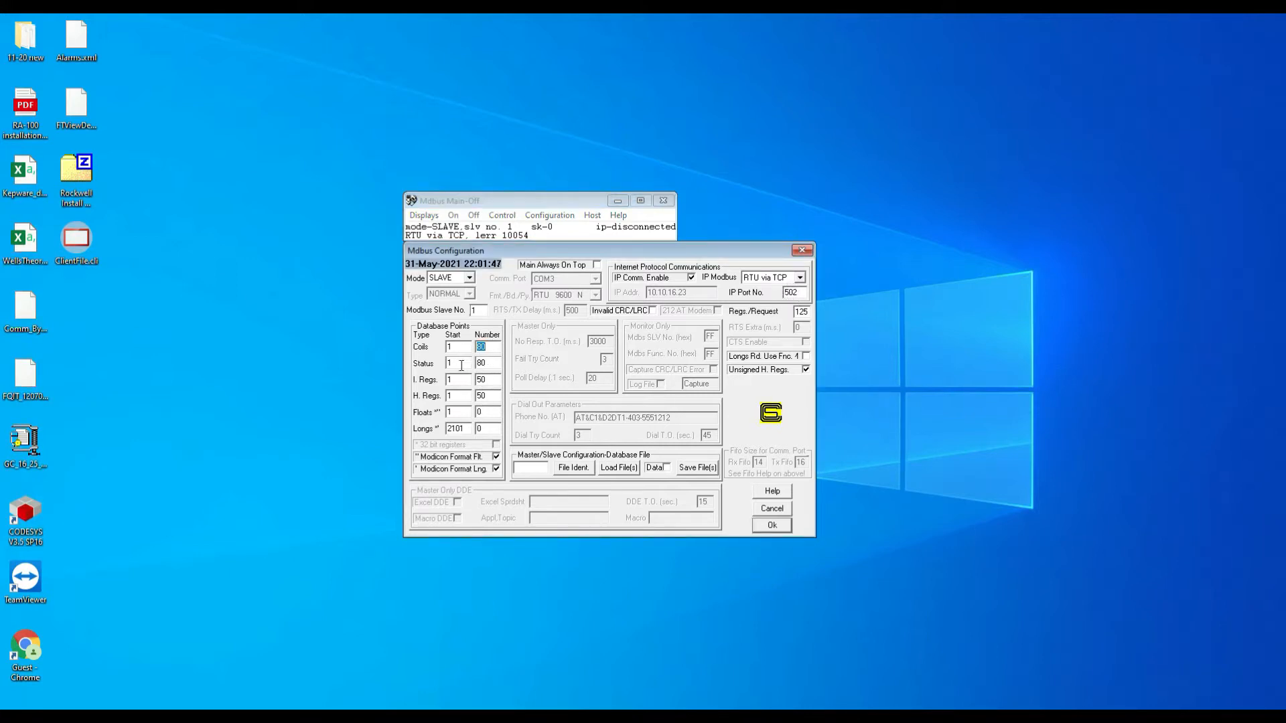
pyautogui.doubleClick(489, 364)
pyautogui.doubleClick(490, 380)
pyautogui.doubleClick(489, 397)
# Step: Accept the Modbus configuration, switch the slave simulator on, and minimize its window
pyautogui.click(772, 525)
pyautogui.click(453, 216)
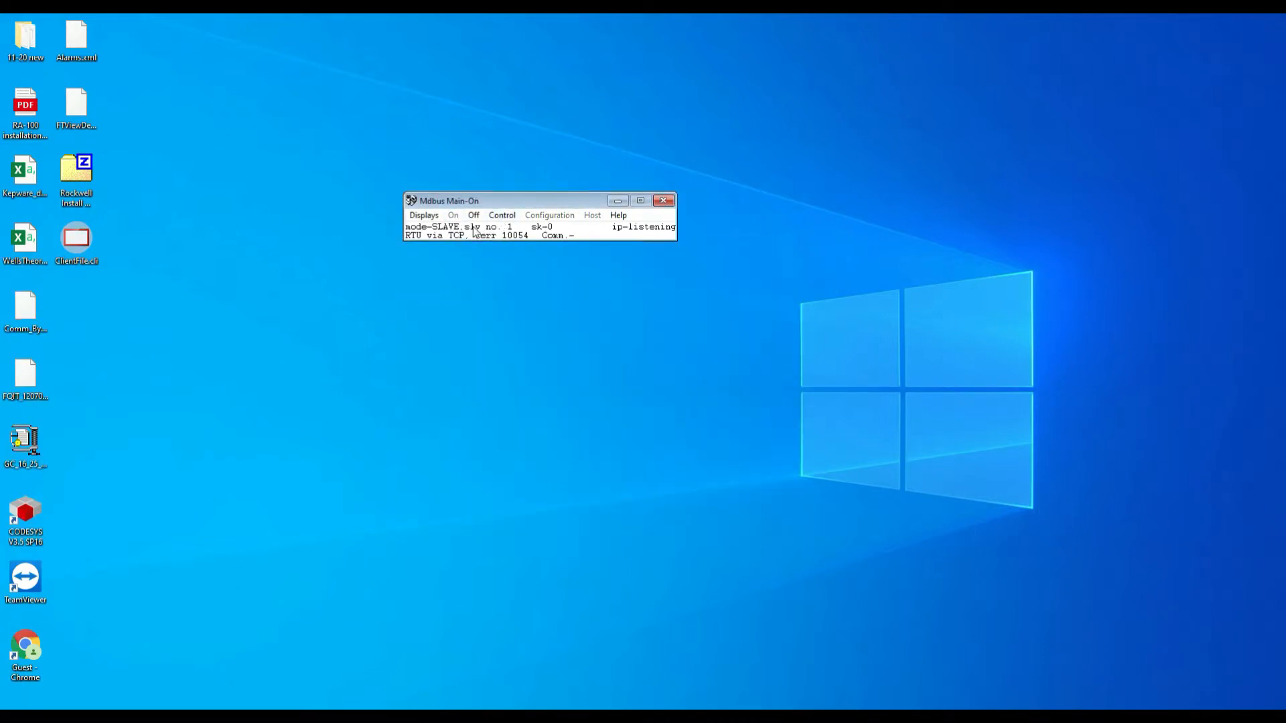
pyautogui.click(618, 200)
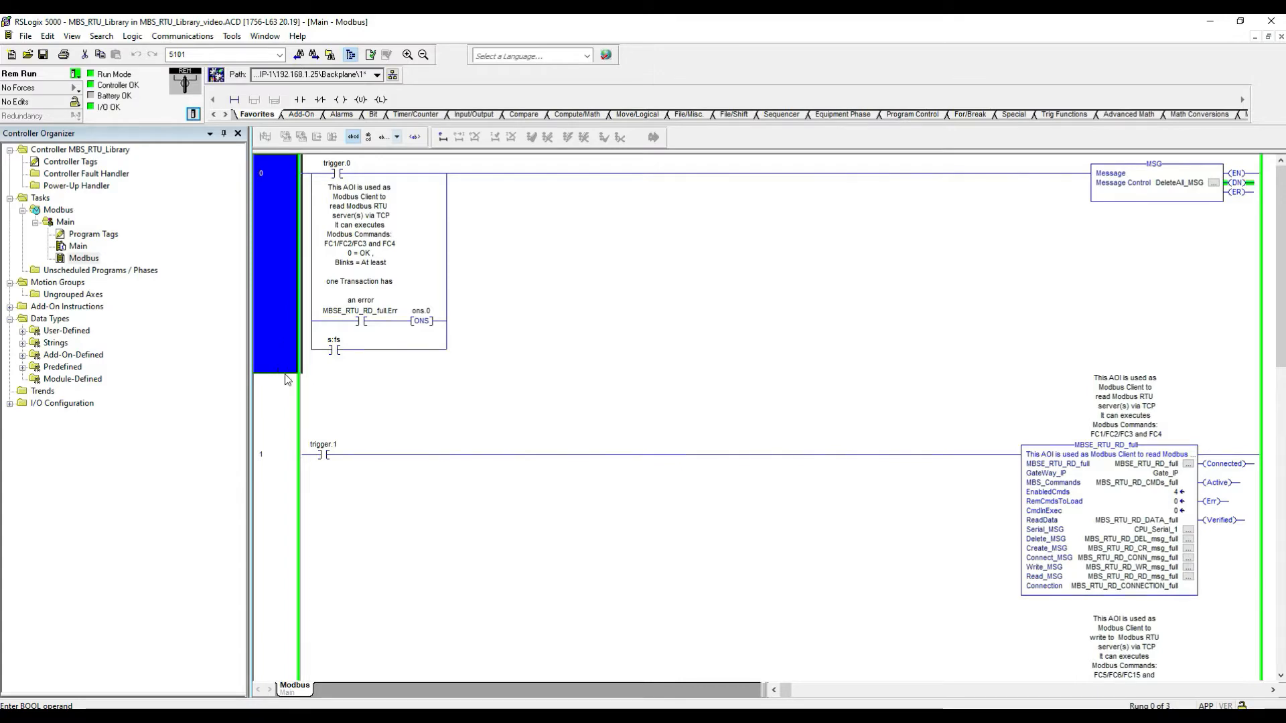
# Step: Examine the ladder rungs containing the Modbus read and write instructions
pyautogui.scroll(-10, 295, 349)
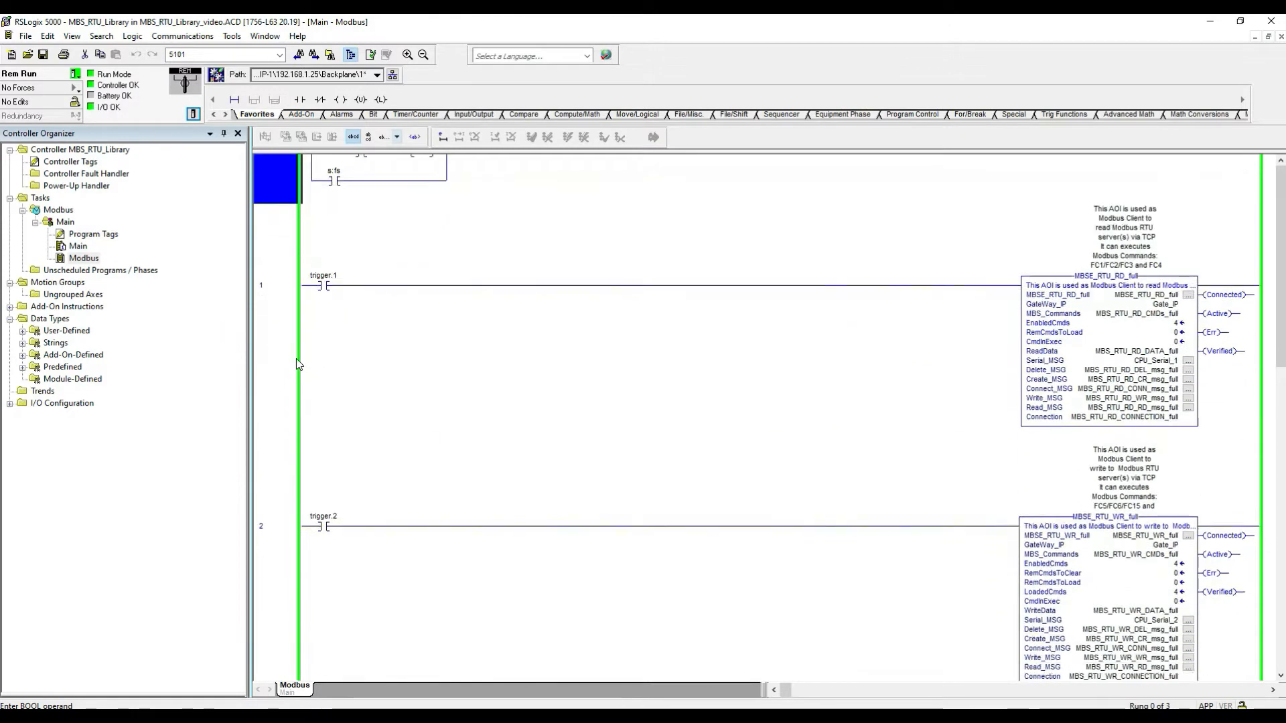
pyautogui.scroll(9, 301, 351)
pyautogui.scroll(1, 304, 352)
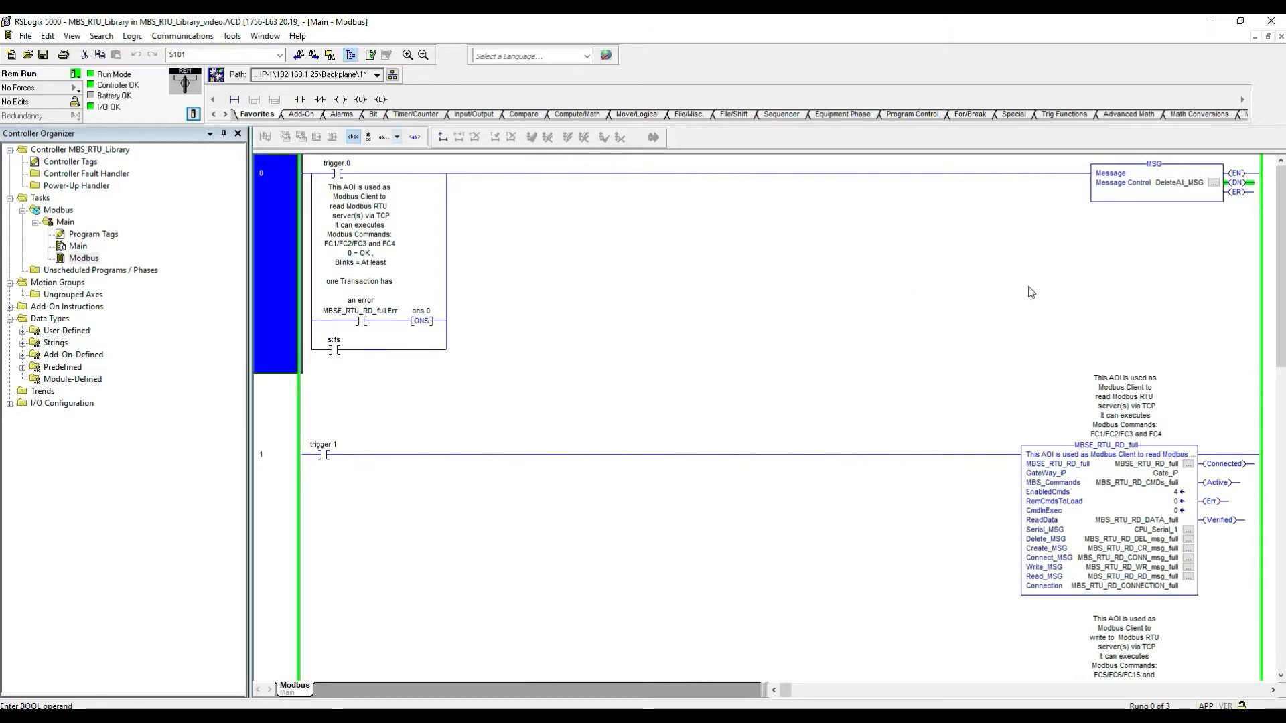
pyautogui.scroll(-3, 982, 351)
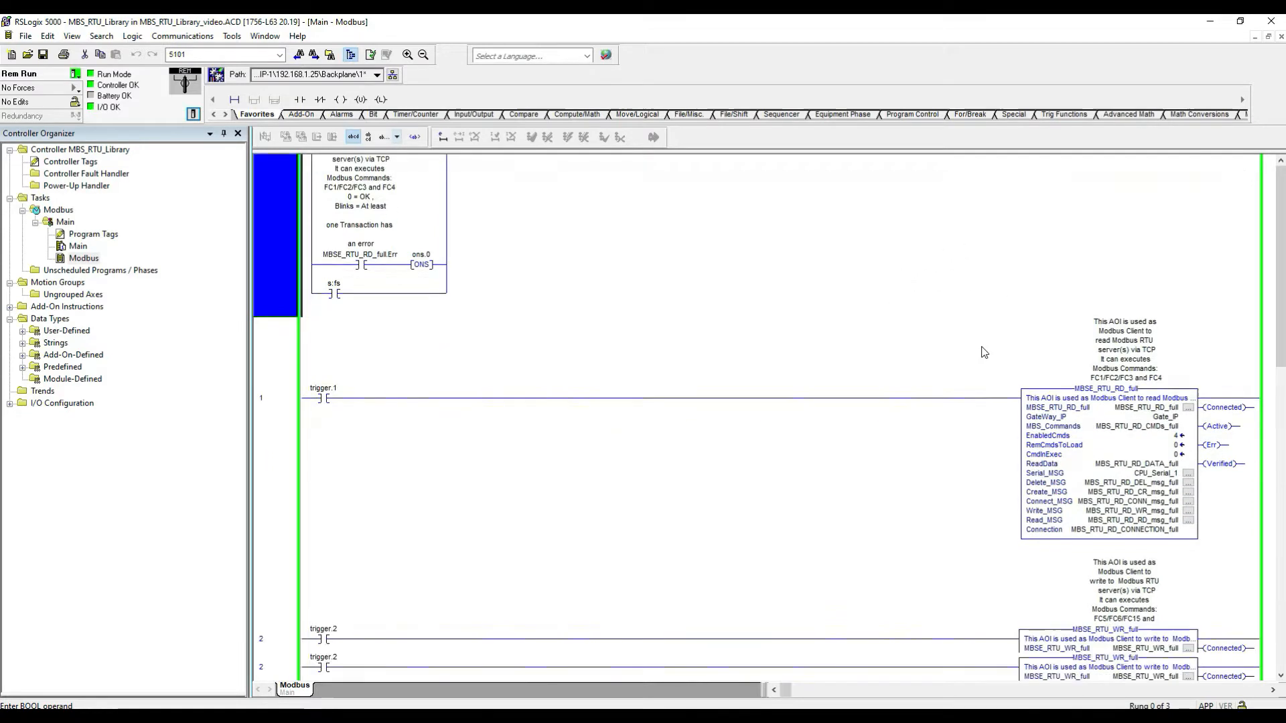
pyautogui.click(284, 380)
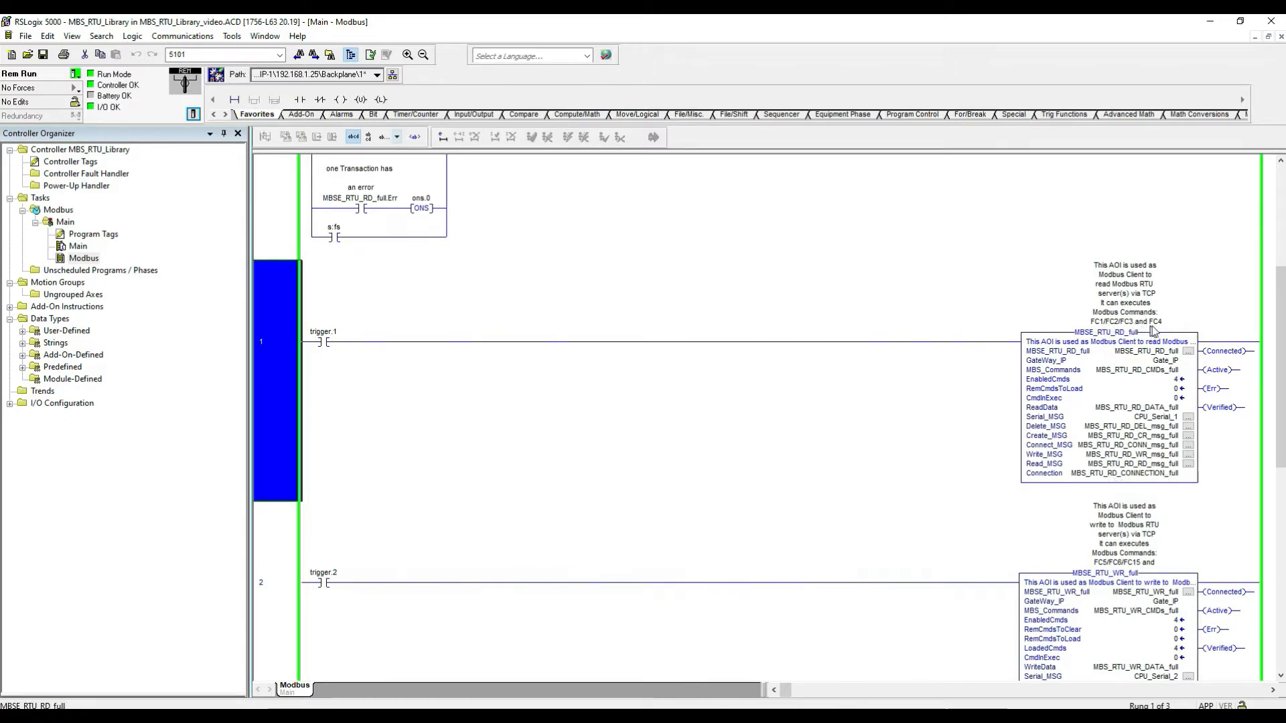
pyautogui.scroll(-3, 1162, 332)
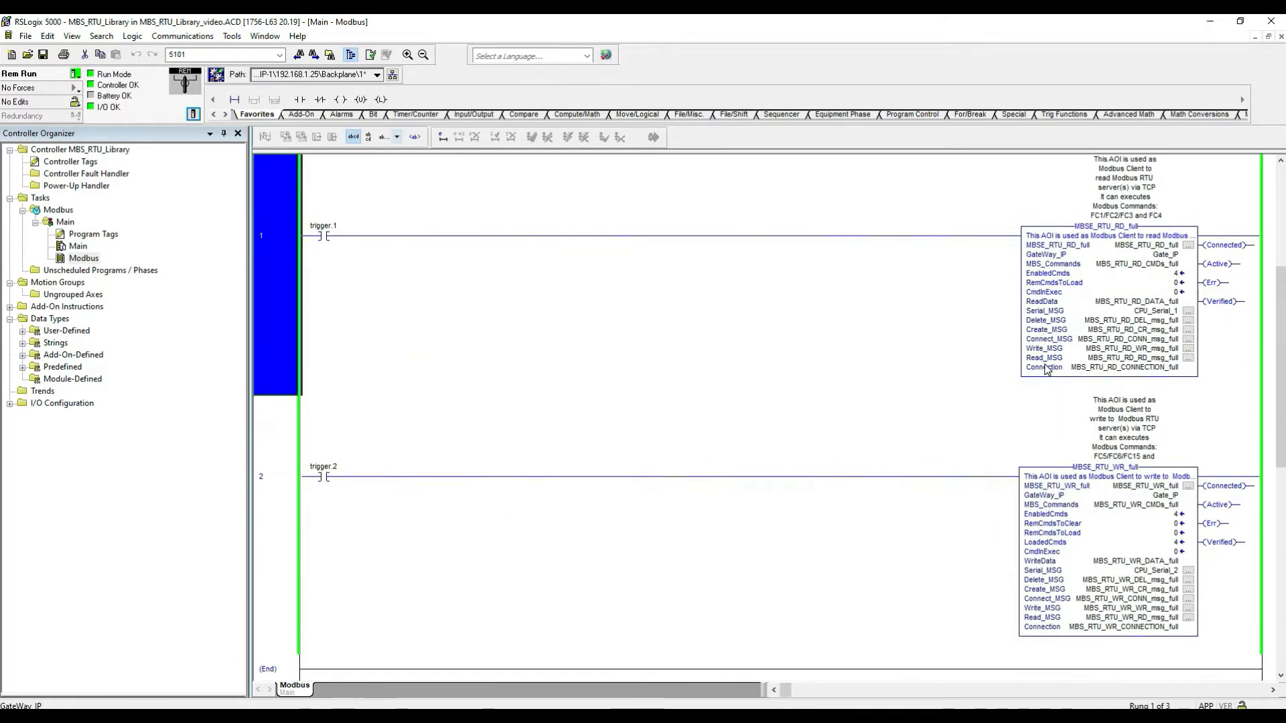
pyautogui.click(292, 497)
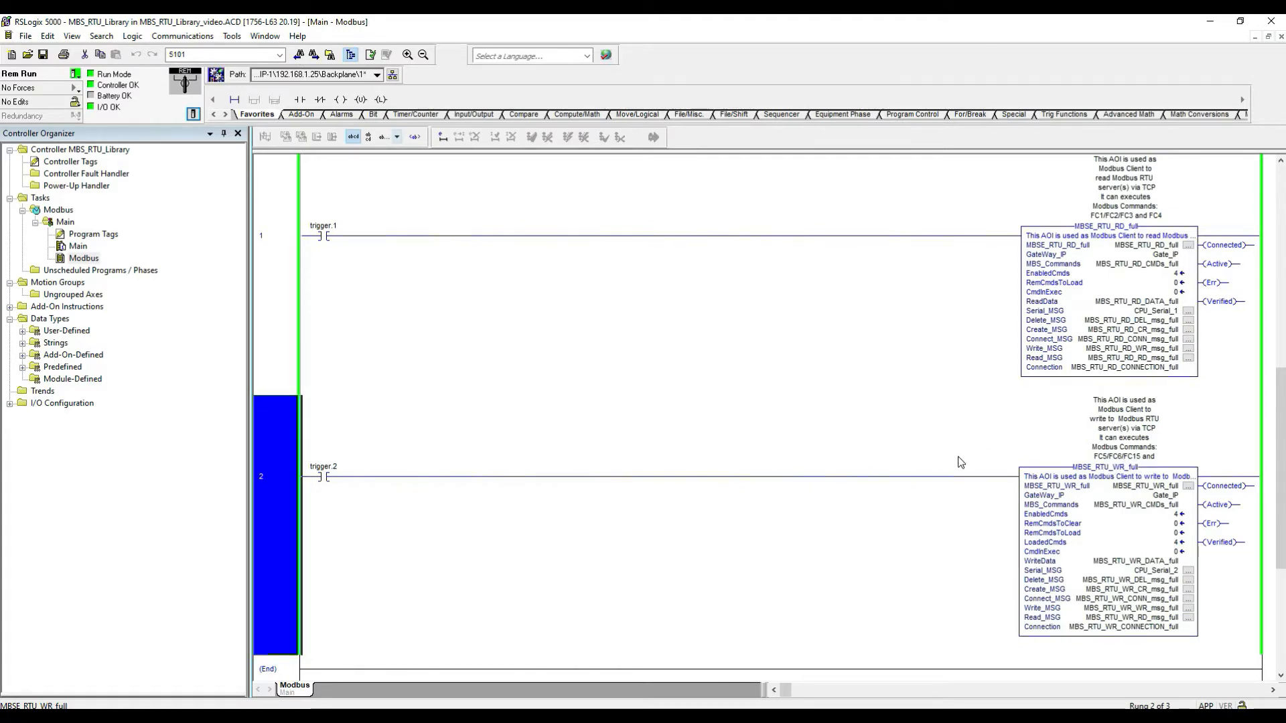
pyautogui.scroll(5, 960, 462)
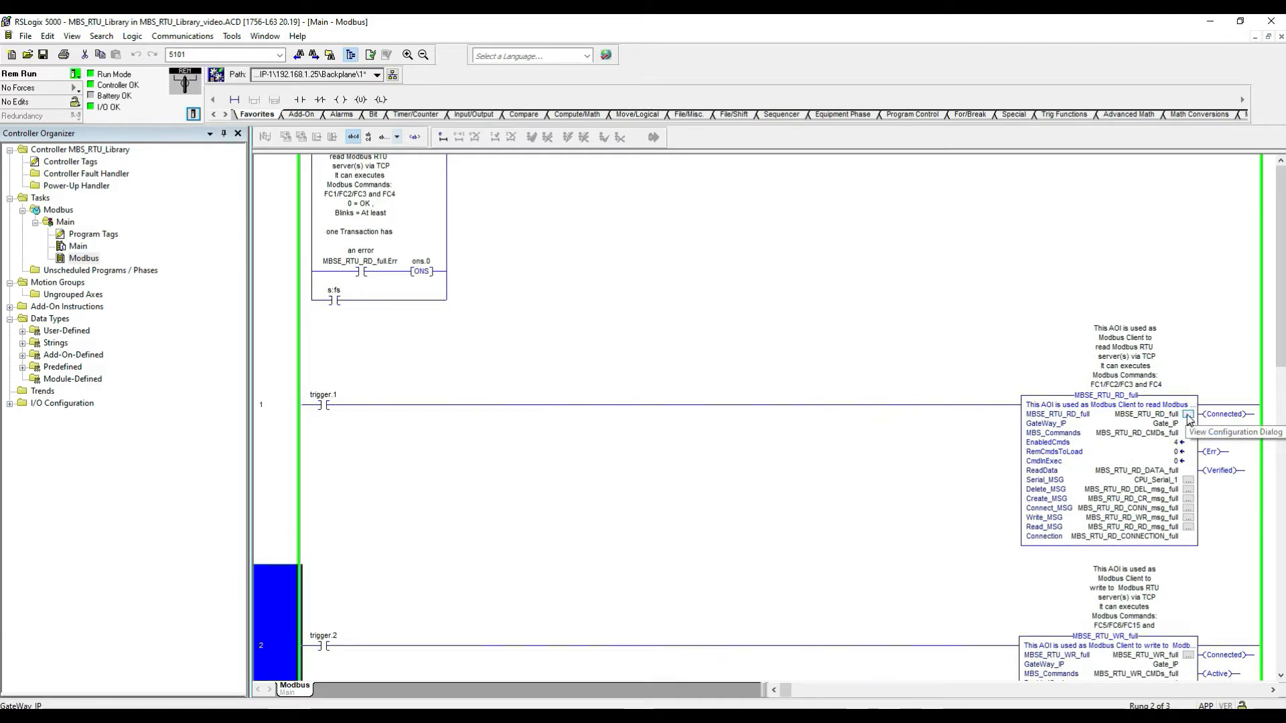
# Step: Open the MBSE_RTU_RD_full instruction's properties, enlarge the dialog, and expand the MBS_Commands parameter
pyautogui.click(1189, 415)
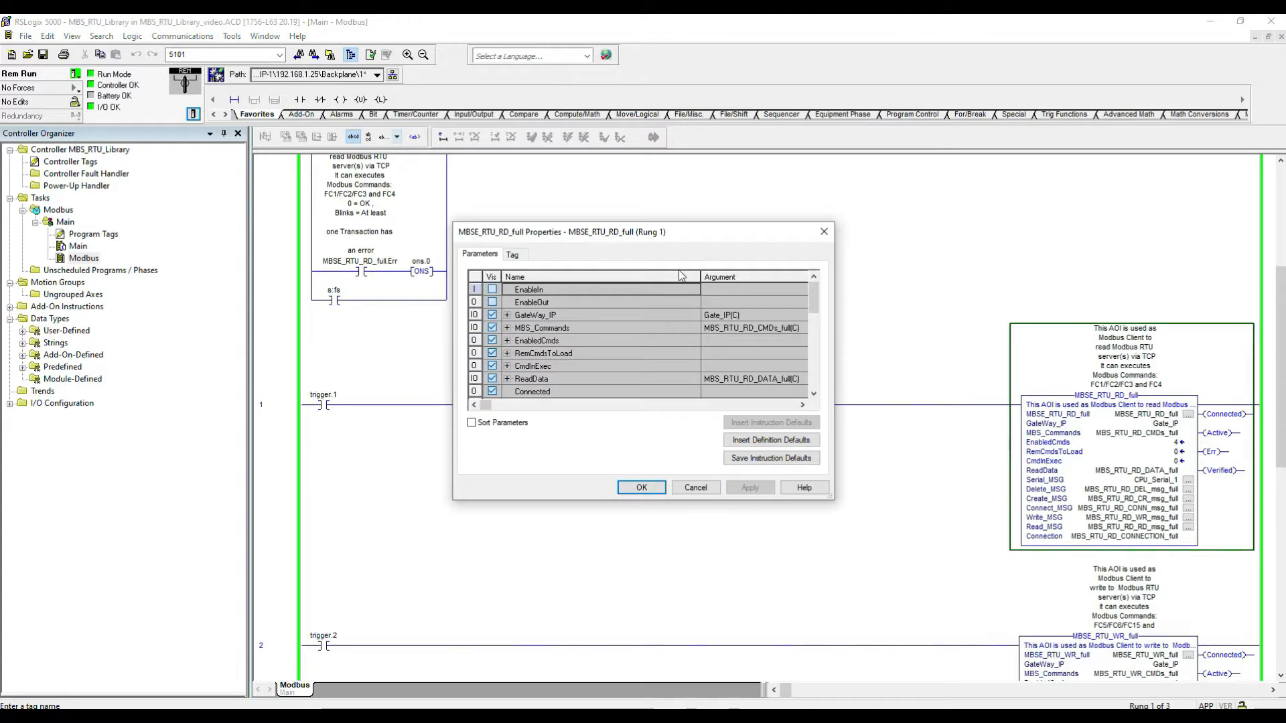
pyautogui.moveTo(743, 458); pyautogui.dragTo(986, 644)
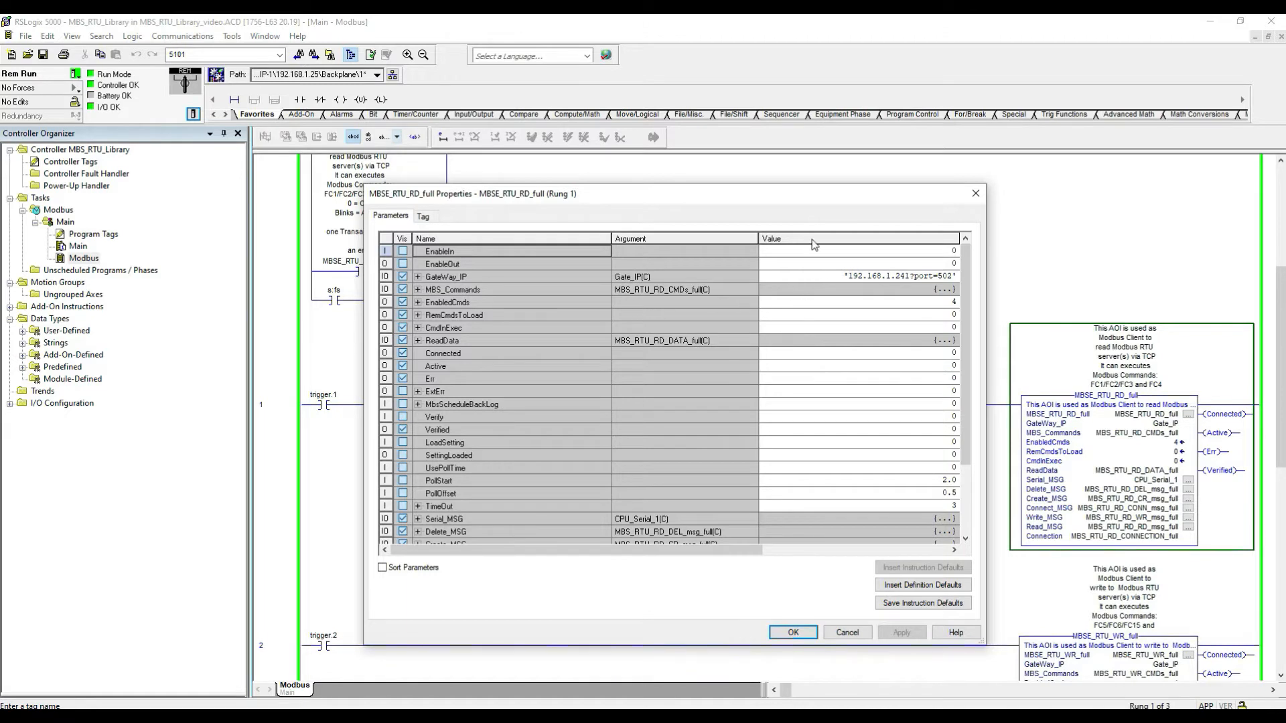
pyautogui.moveTo(794, 184); pyautogui.dragTo(794, 163)
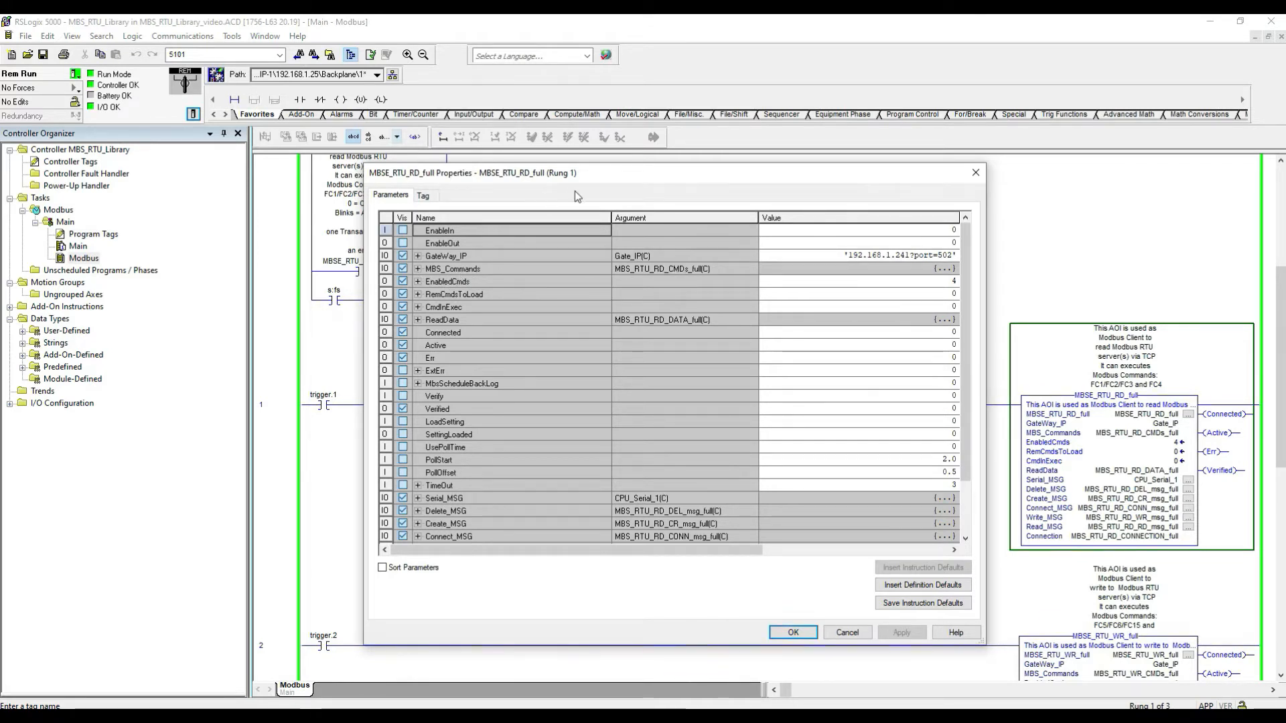
pyautogui.moveTo(590, 177); pyautogui.dragTo(555, 176)
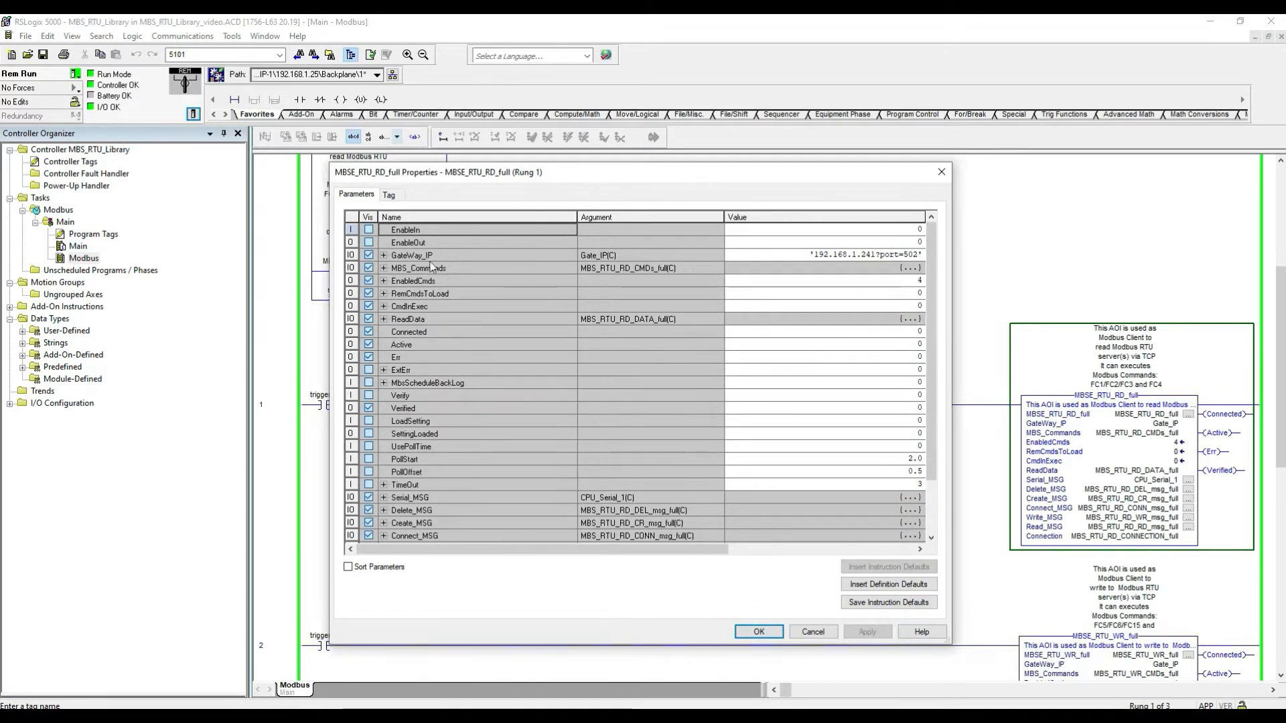
pyautogui.click(385, 268)
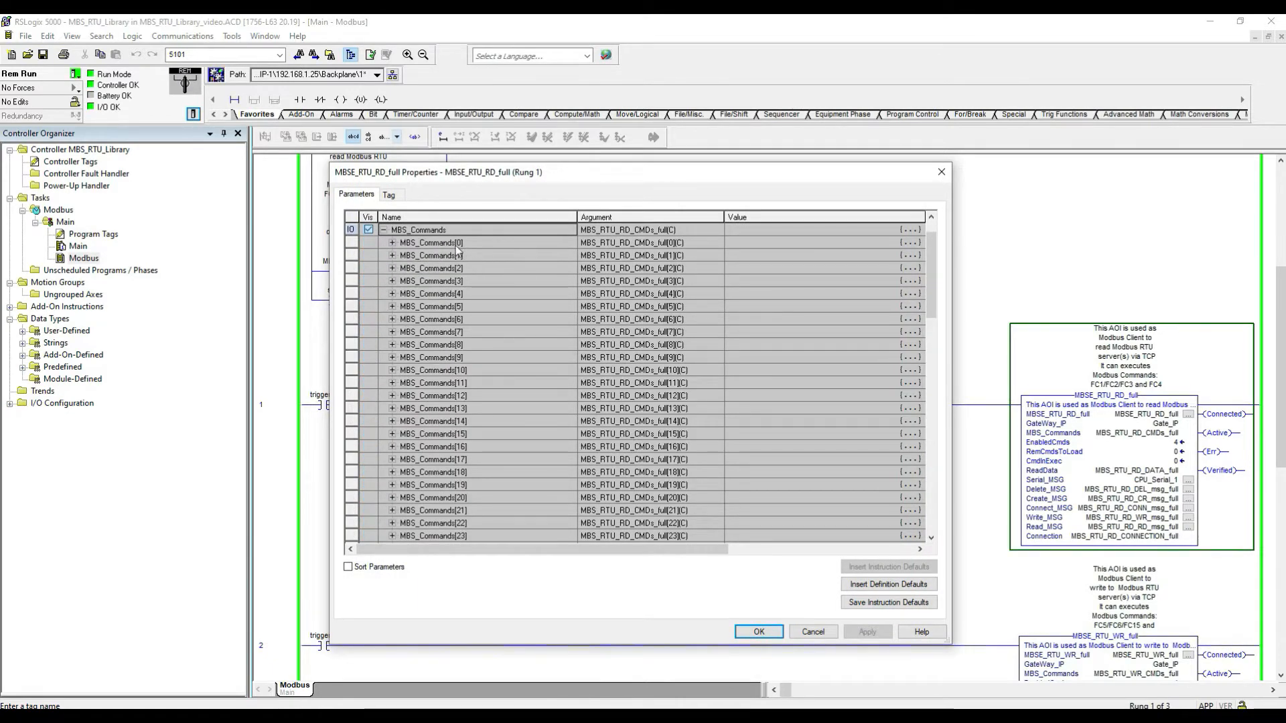
# Step: Expand MBS_Commands[0] and MBS_Commands[1] to inspect their command settings
pyautogui.scroll(-5, 476, 246)
pyautogui.scroll(-8, 471, 311)
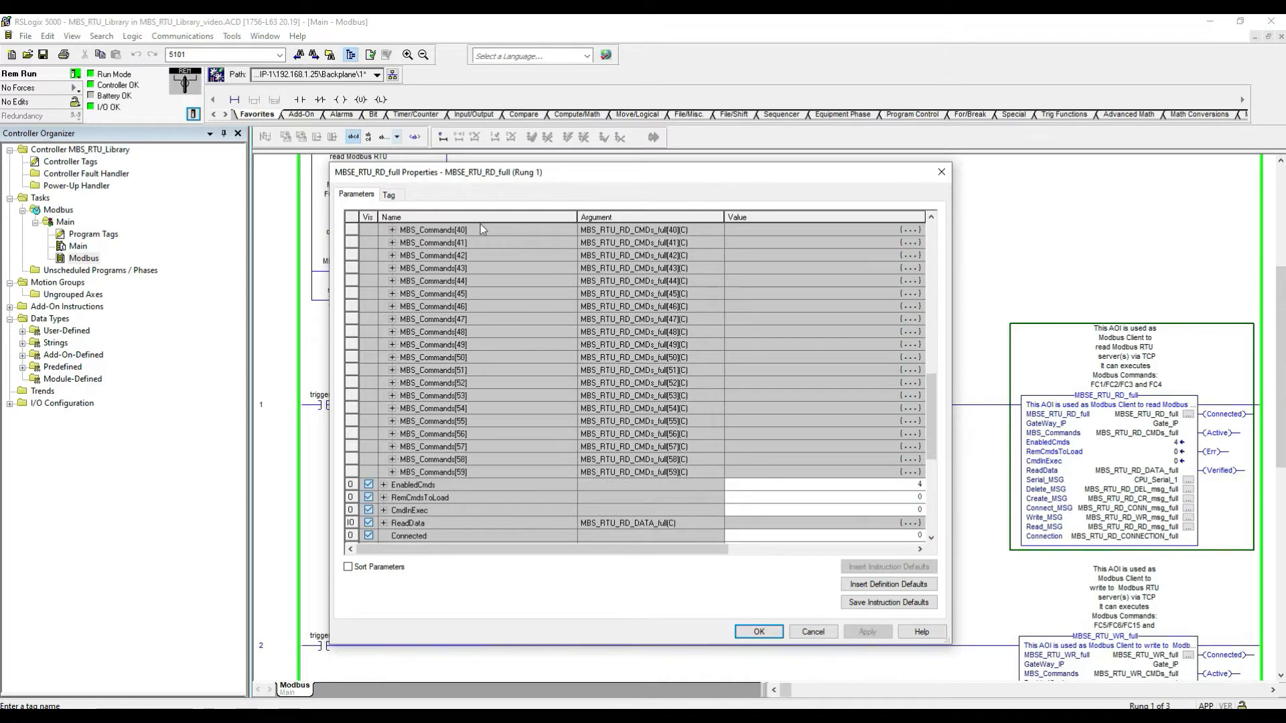
pyautogui.scroll(12, 489, 293)
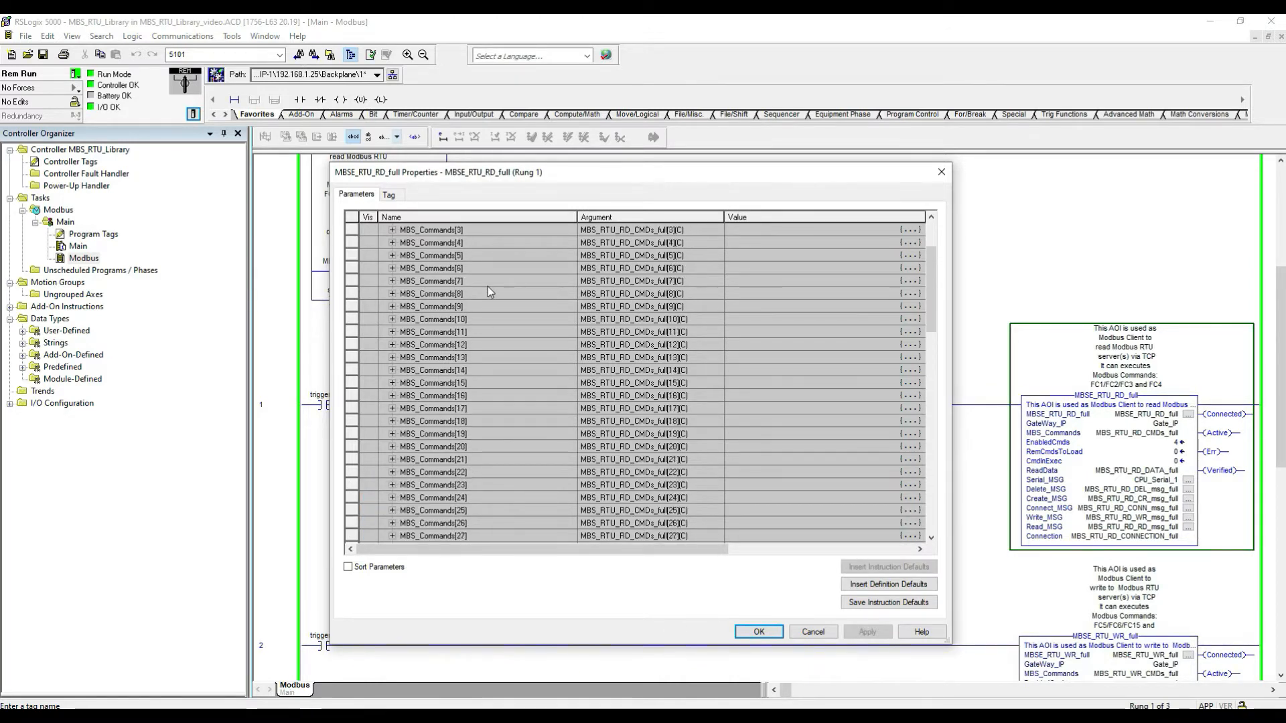
pyautogui.scroll(2, 488, 292)
pyautogui.click(392, 281)
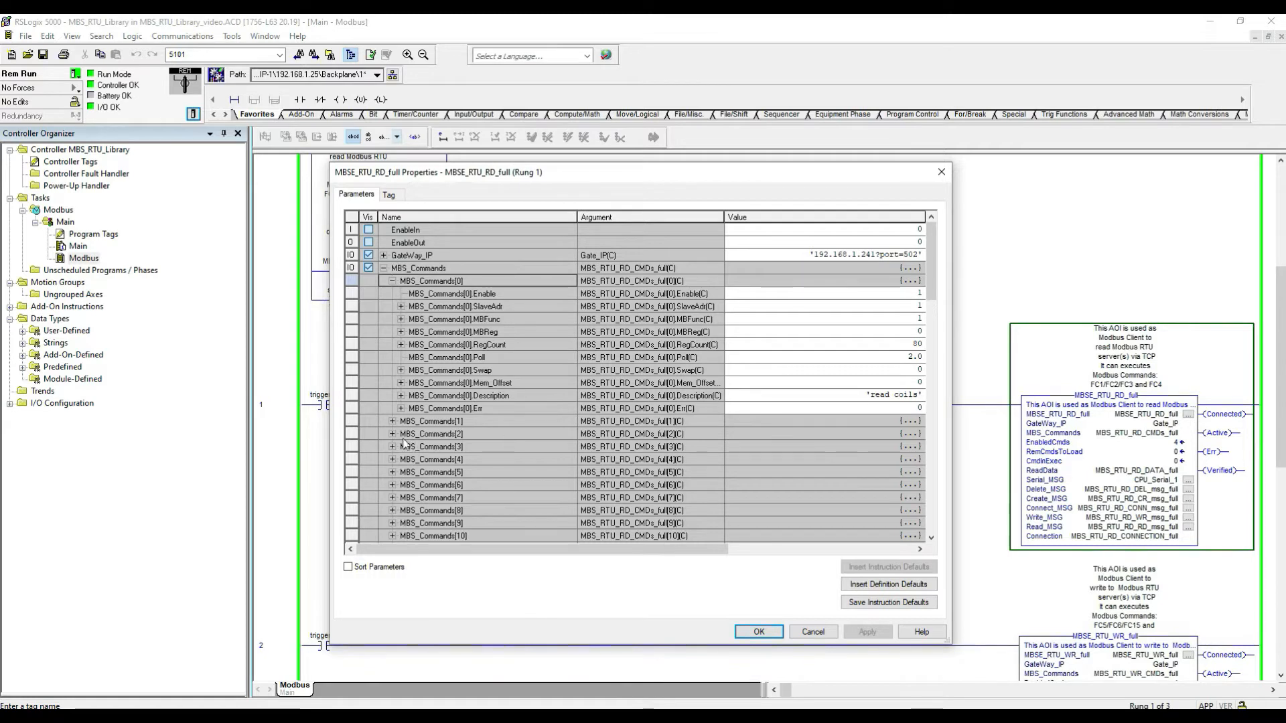
pyautogui.click(393, 422)
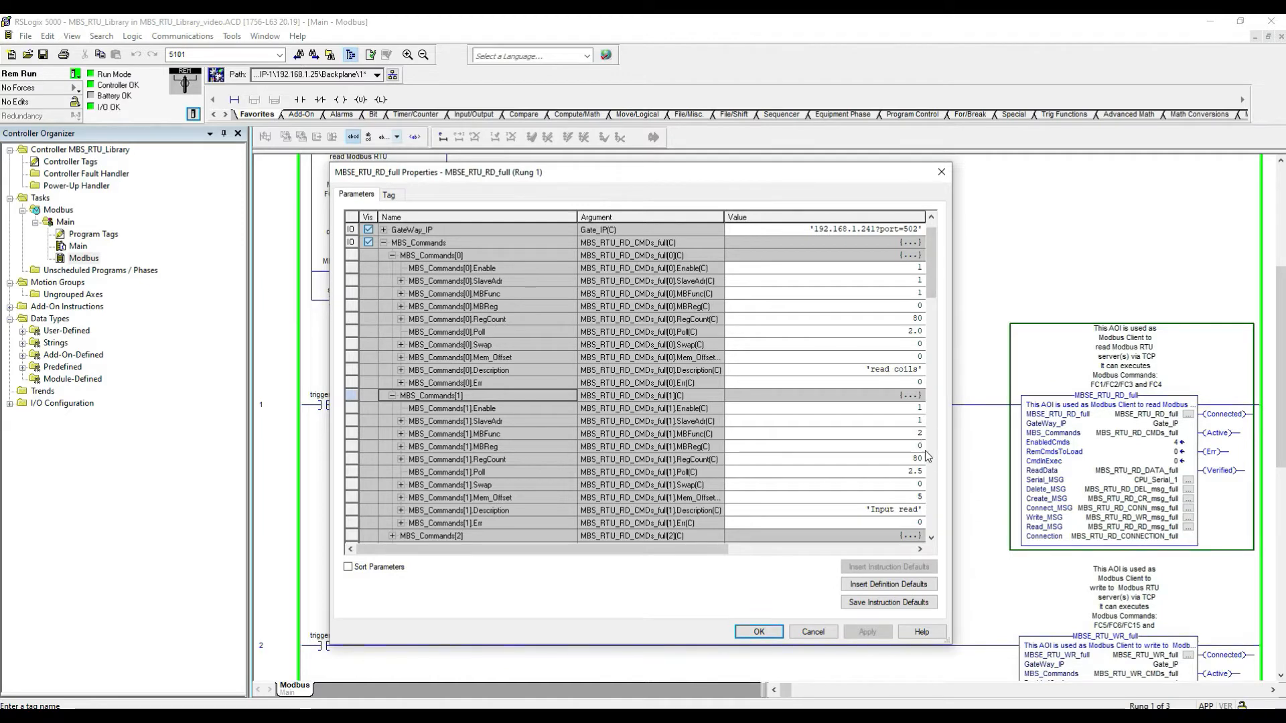
# Step: Expand MBS_Commands[2] and MBS_Commands[3] to inspect their function codes, register counts and offsets
pyautogui.scroll(-1, 864, 448)
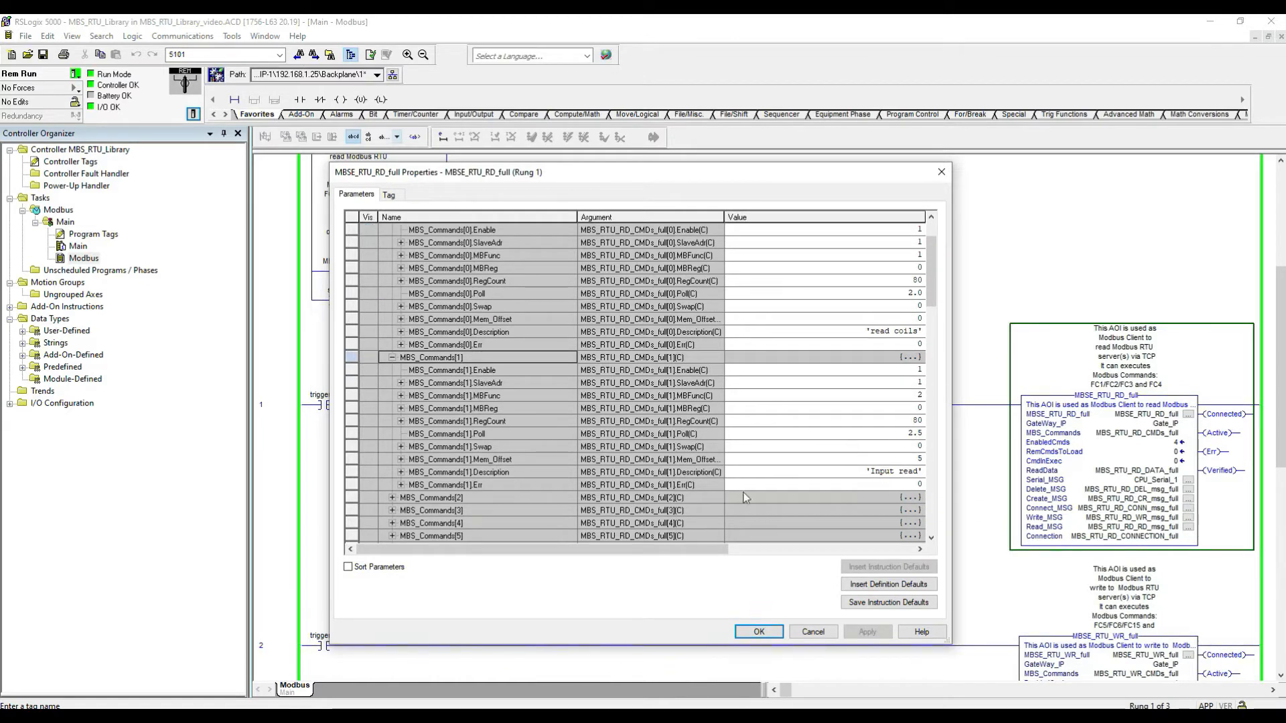
pyautogui.click(392, 497)
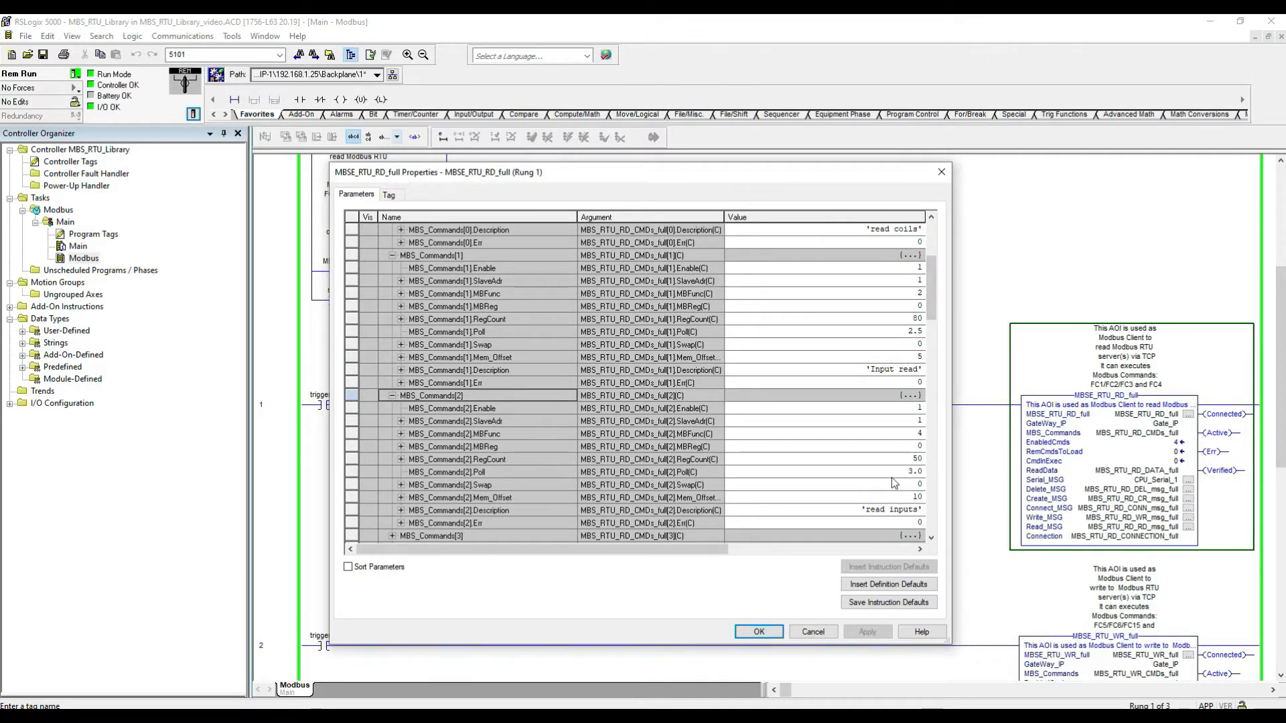
pyautogui.scroll(-2, 736, 476)
pyautogui.scroll(-2, 394, 479)
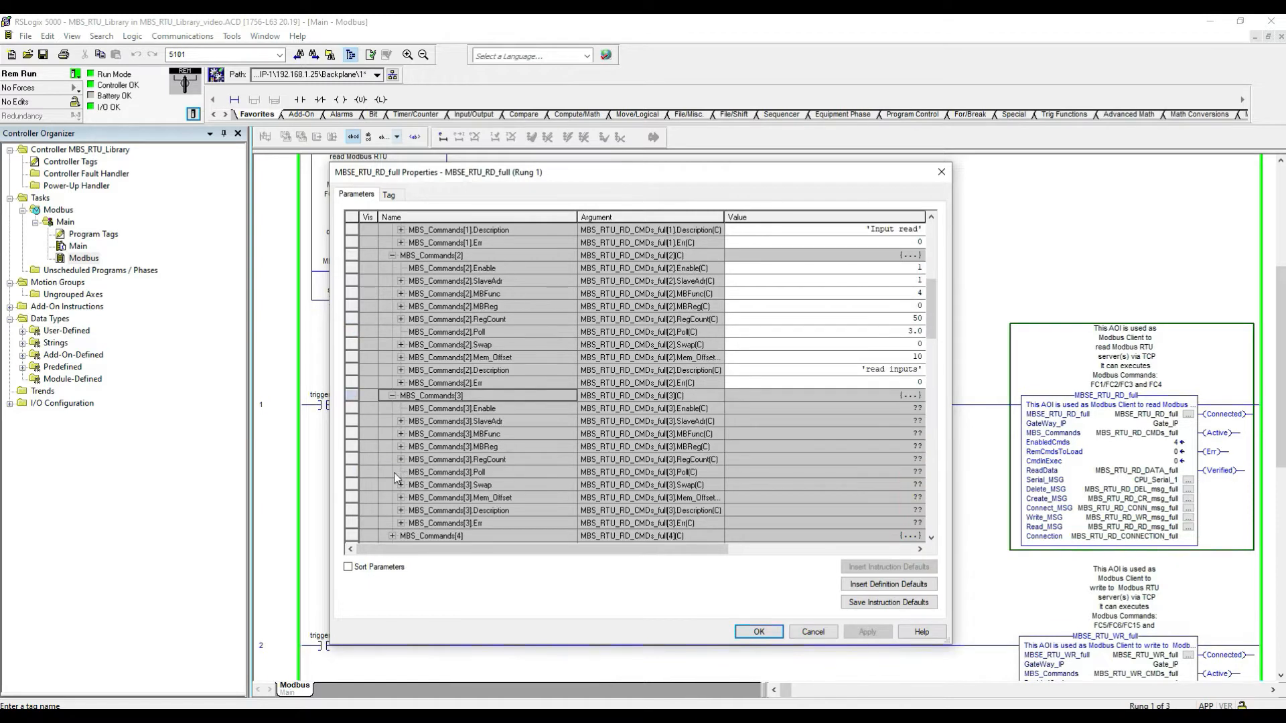
pyautogui.click(392, 396)
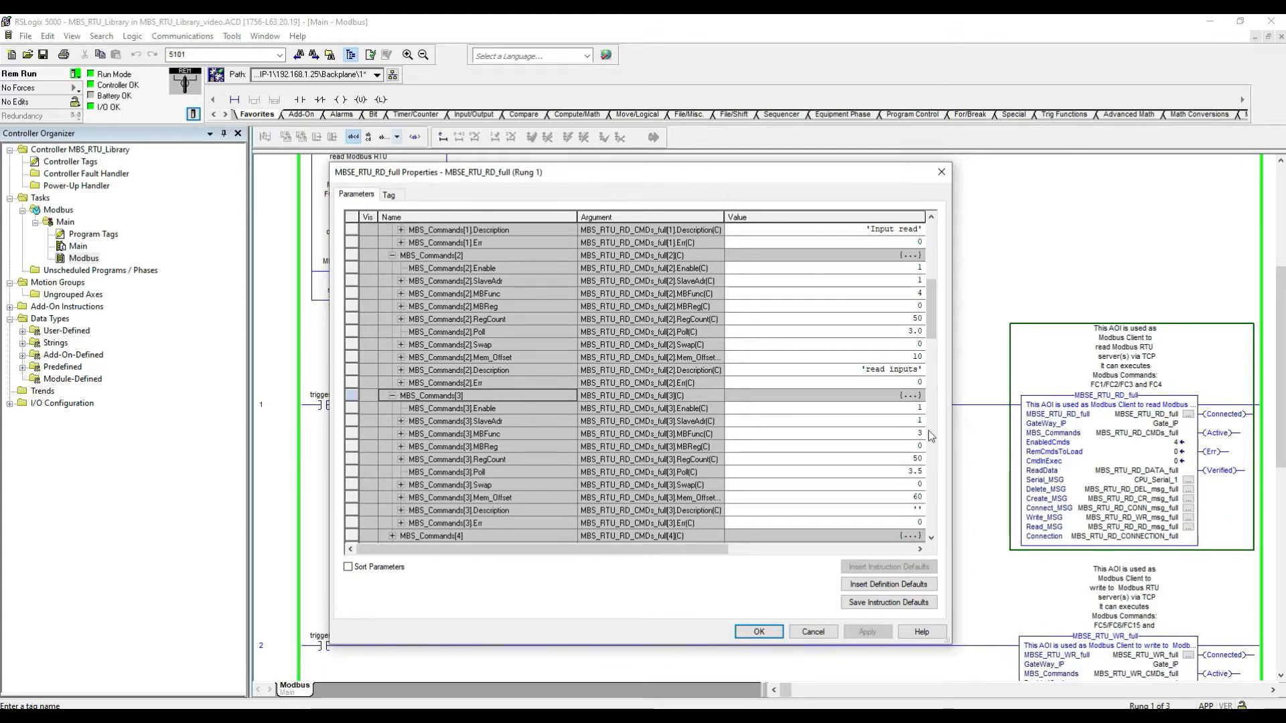
# Step: Compare the Mem_Offset values across the four read commands
pyautogui.scroll(1, 899, 320)
pyautogui.scroll(4, 898, 321)
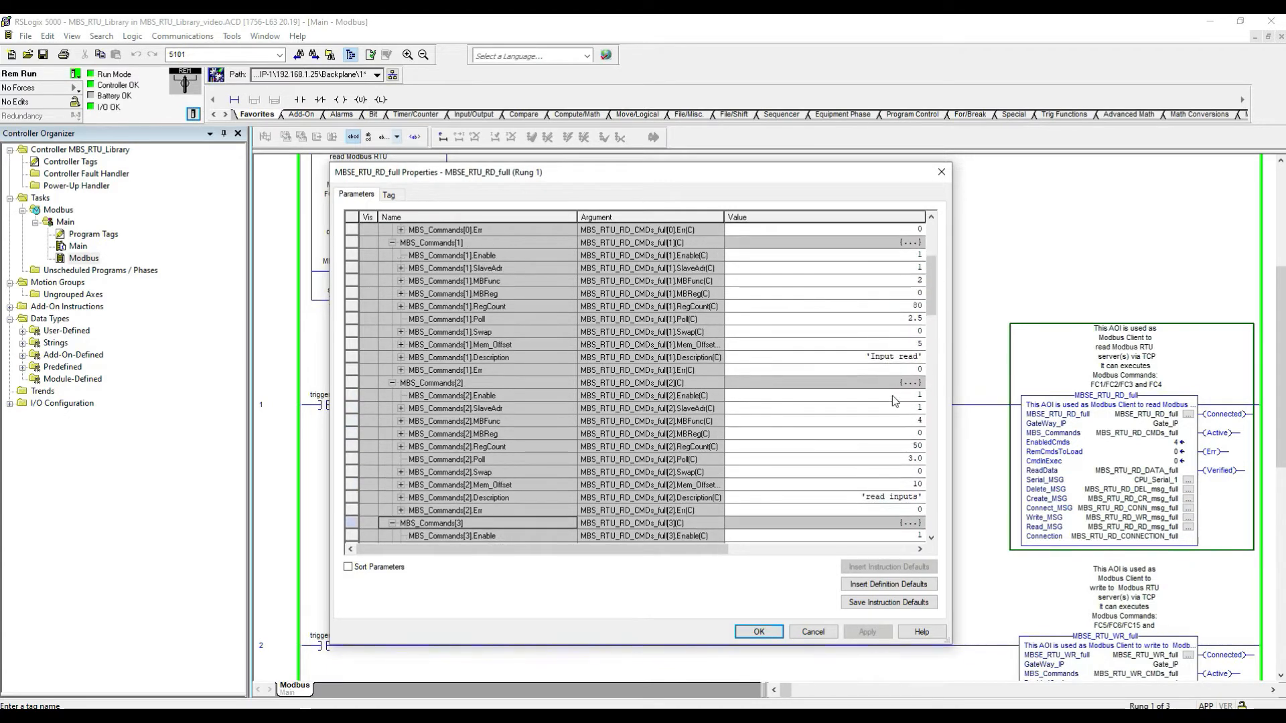
pyautogui.scroll(3, 908, 305)
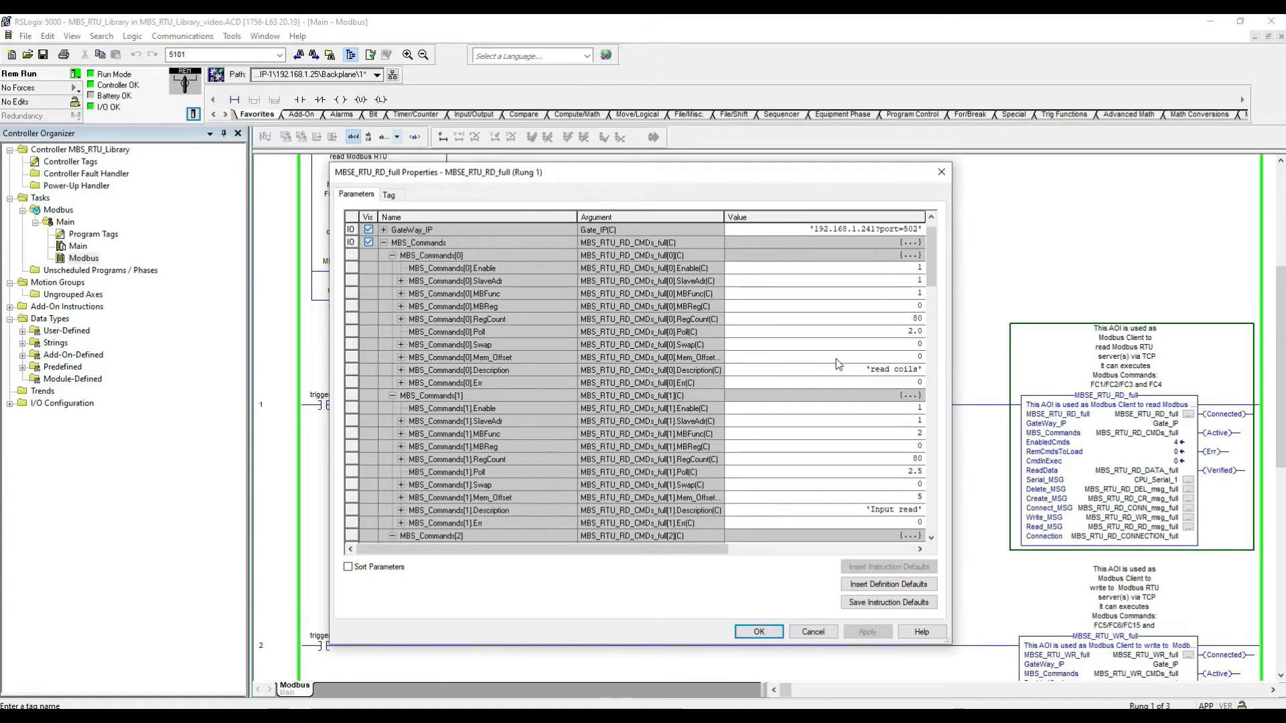
pyautogui.click(353, 358)
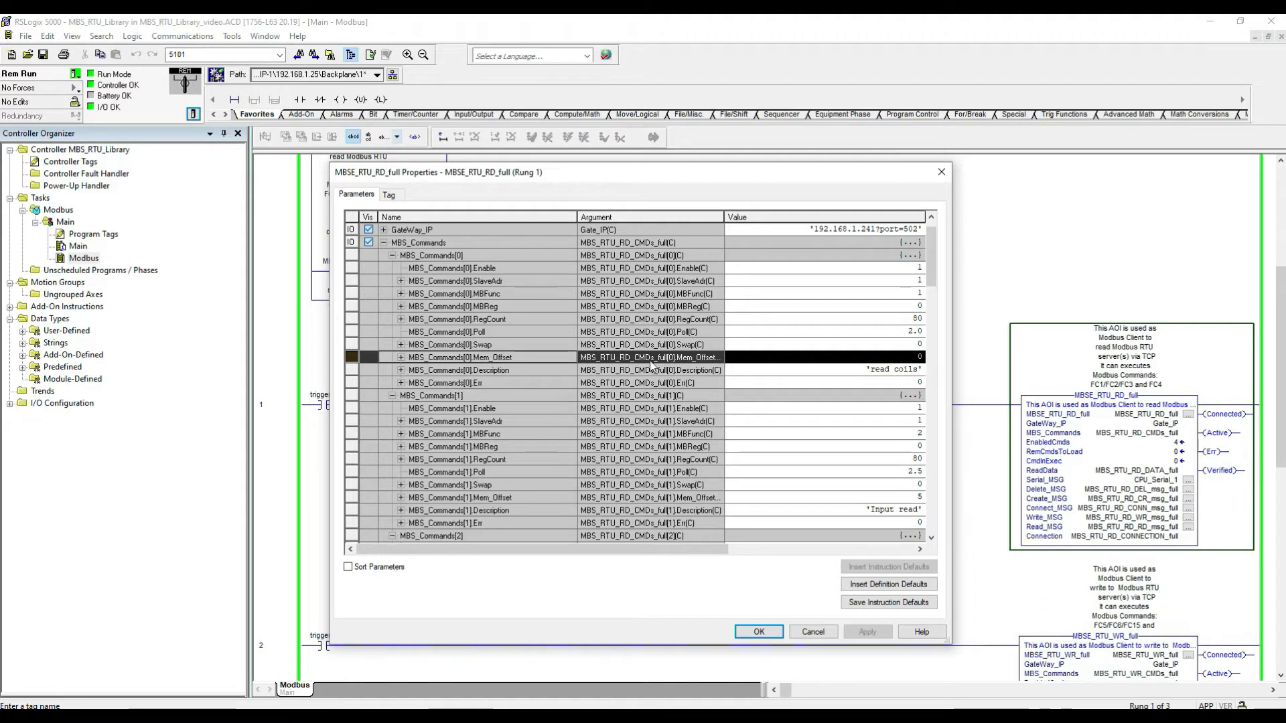
pyautogui.scroll(-1, 816, 420)
pyautogui.scroll(-1, 816, 420)
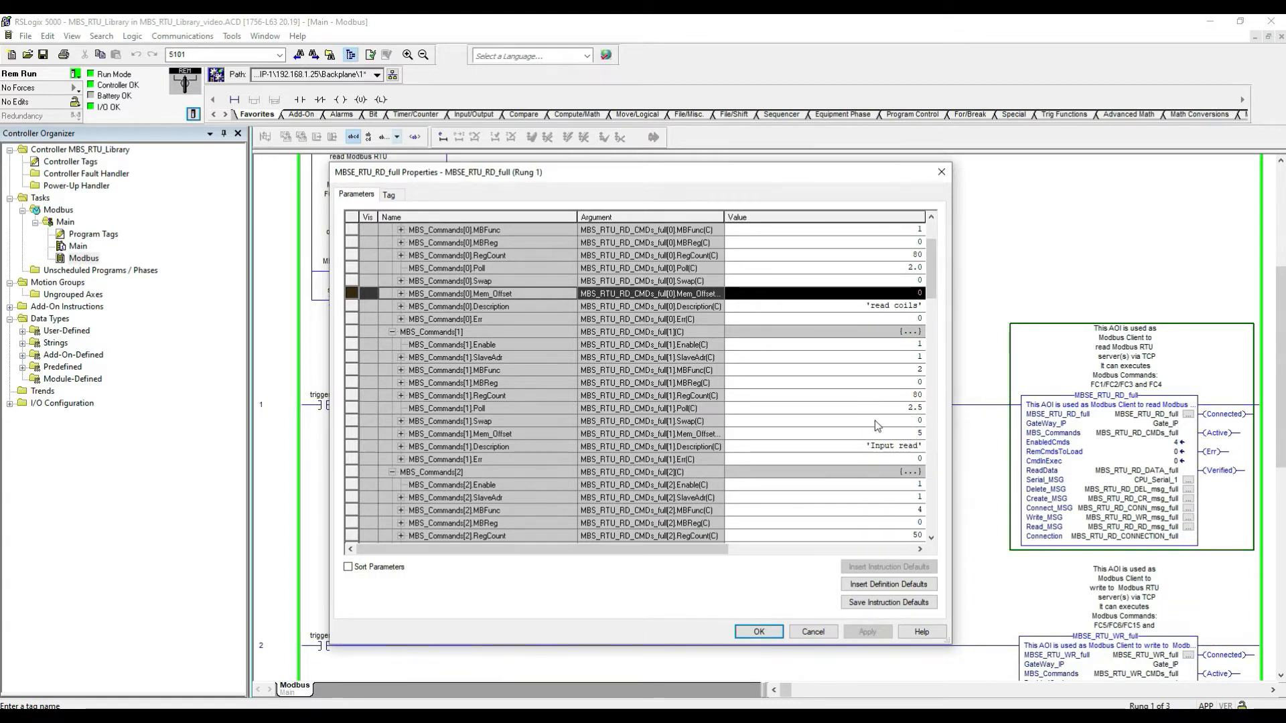
pyautogui.scroll(-2, 885, 428)
pyautogui.scroll(-2, 921, 417)
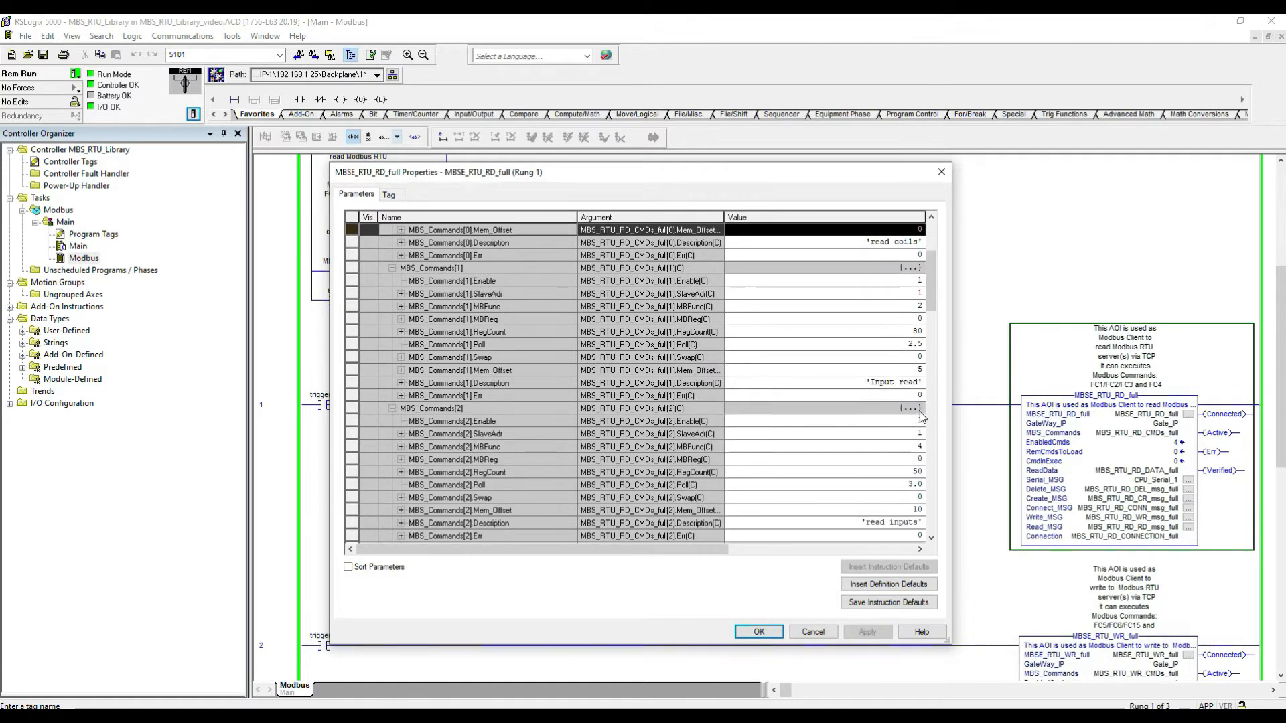
pyautogui.scroll(-1, 909, 481)
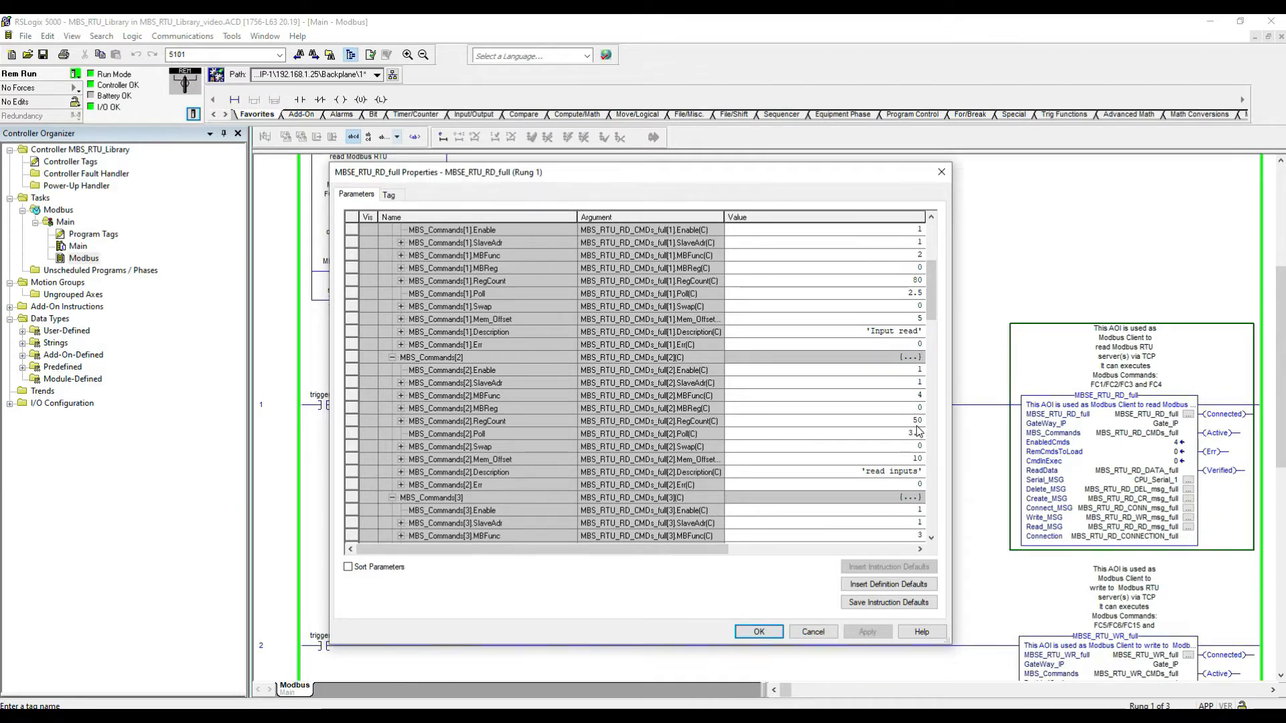
pyautogui.scroll(-3, 846, 447)
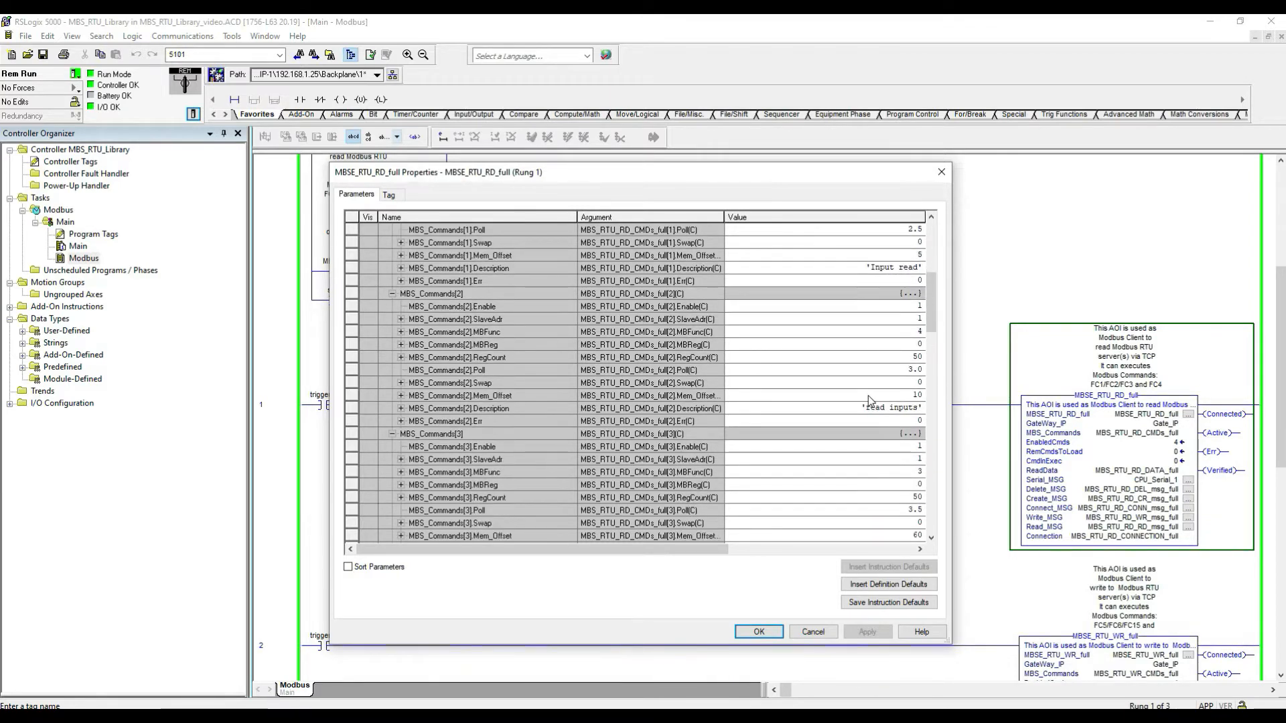
pyautogui.scroll(-1, 871, 401)
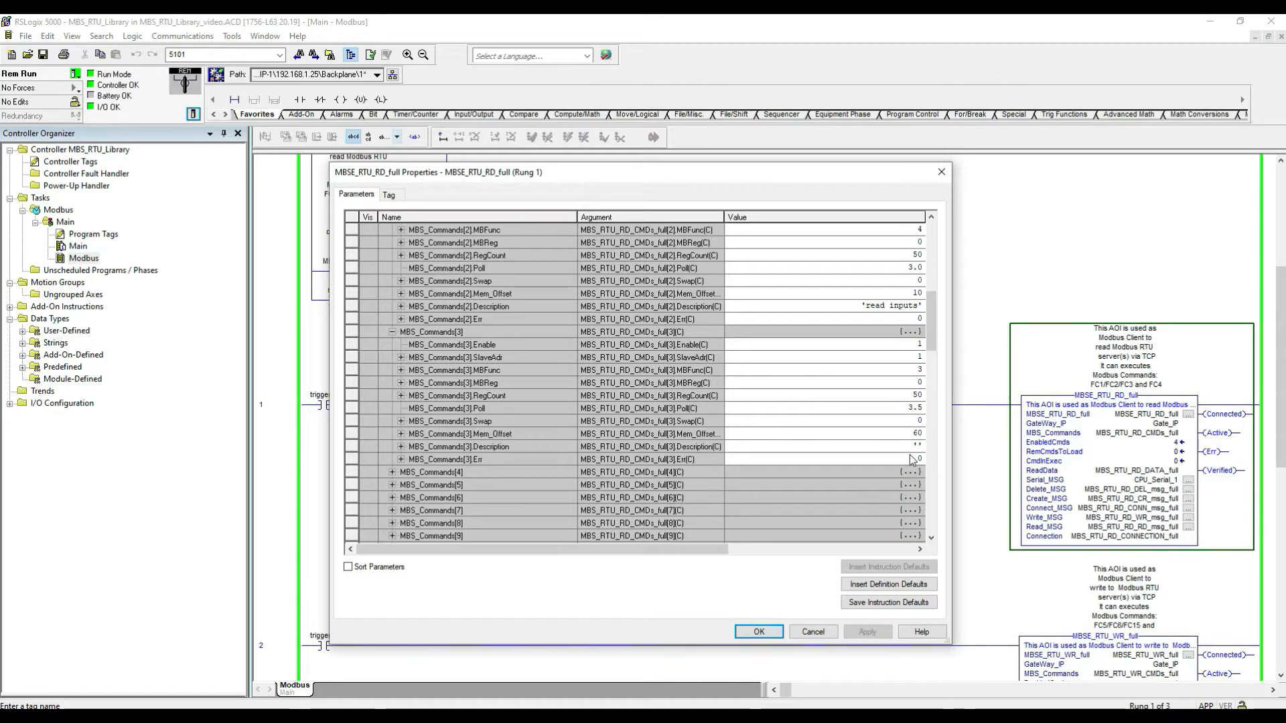
pyautogui.scroll(5, 889, 442)
pyautogui.scroll(5, 886, 435)
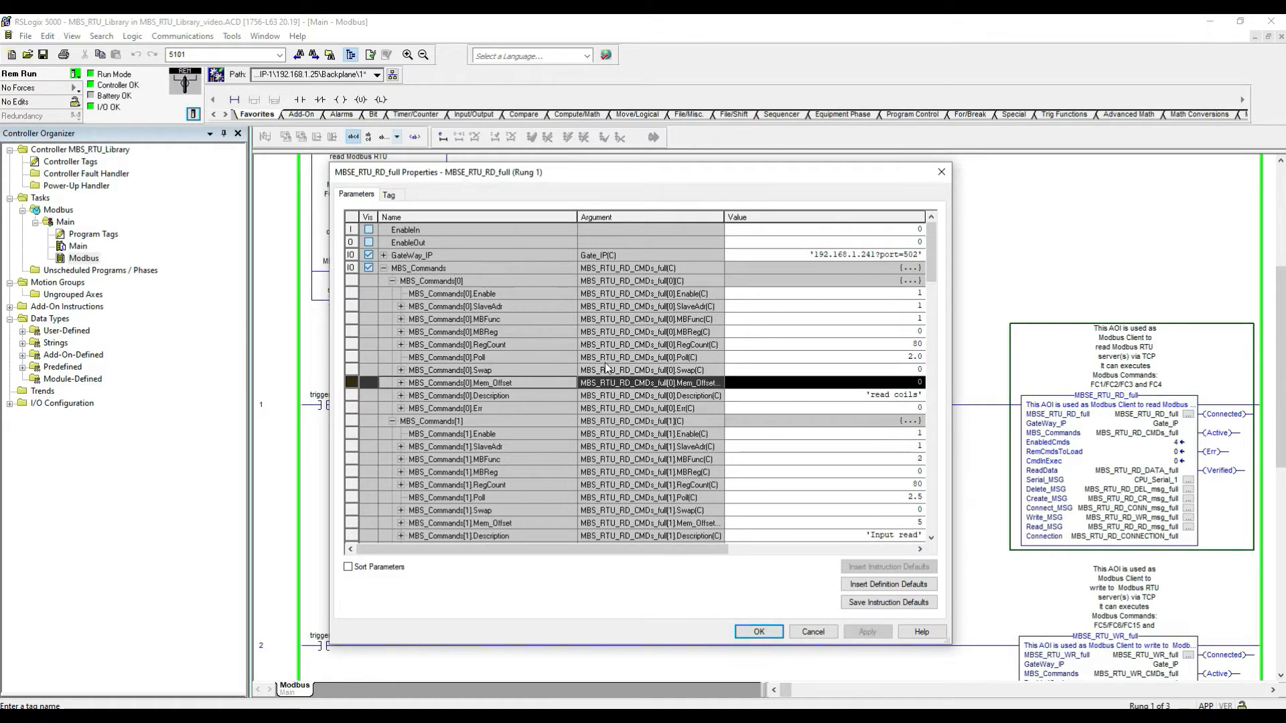
# Step: Collapse the four command entries and the MBS_Commands array
pyautogui.click(393, 282)
pyautogui.click(392, 295)
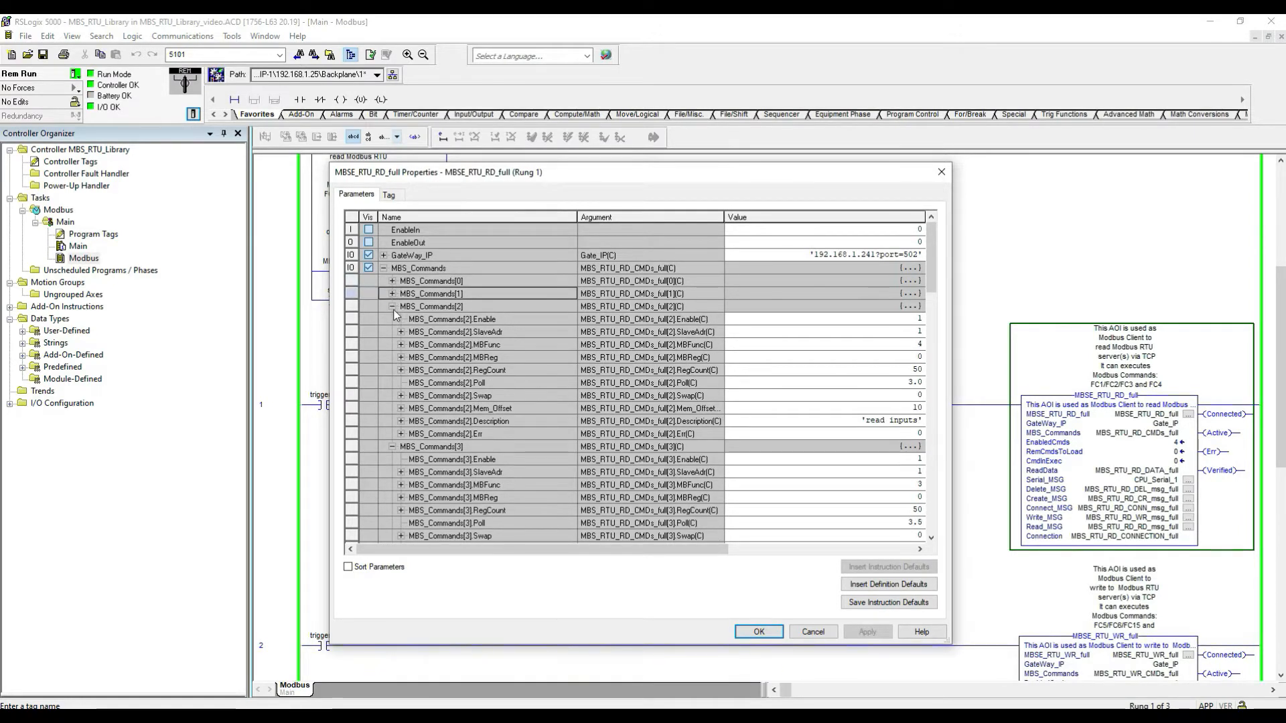
pyautogui.click(393, 307)
pyautogui.click(393, 319)
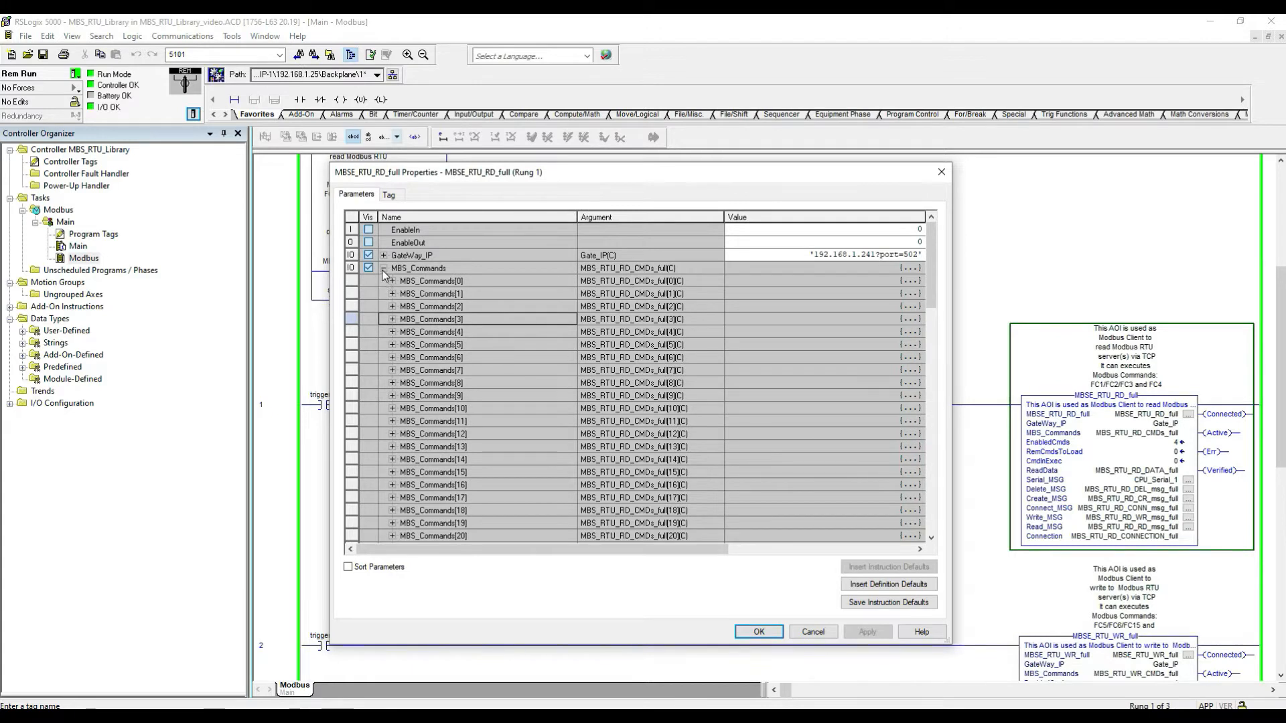
pyautogui.click(384, 268)
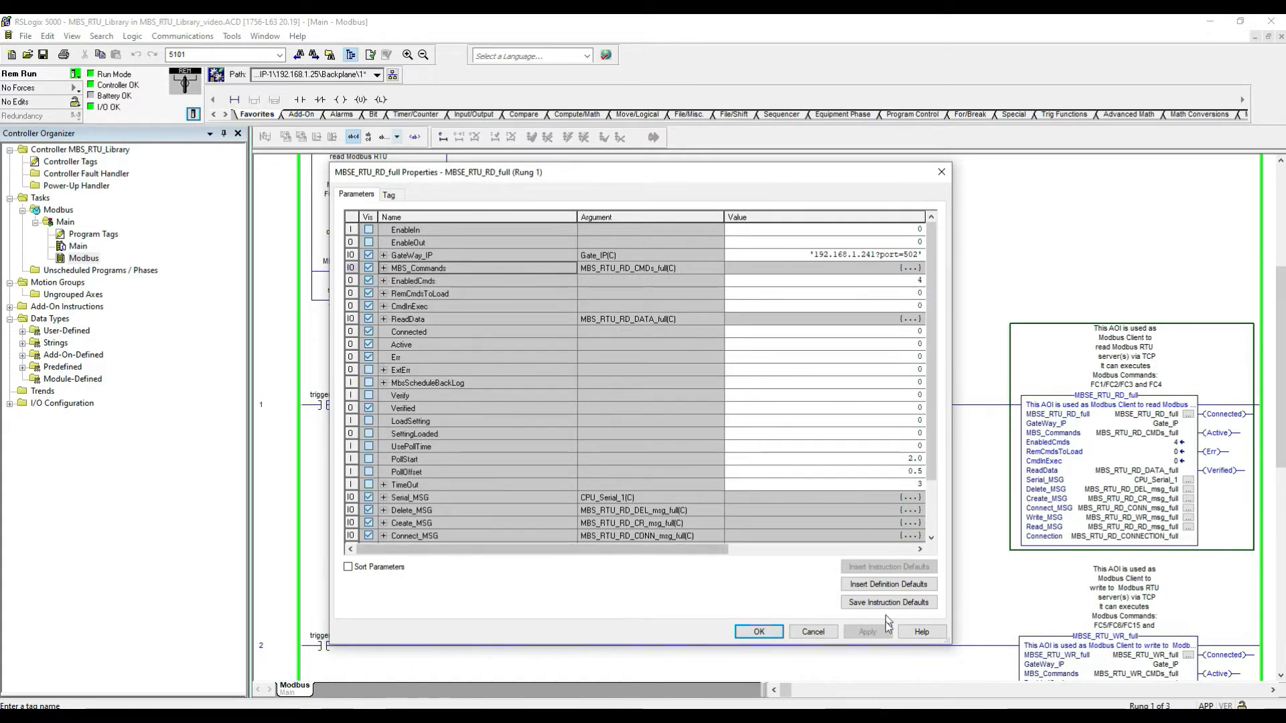
# Step: Close the instruction properties and toggle trigger.1 on to enable the MBSE_RTU_RD_full read rung
pyautogui.click(759, 633)
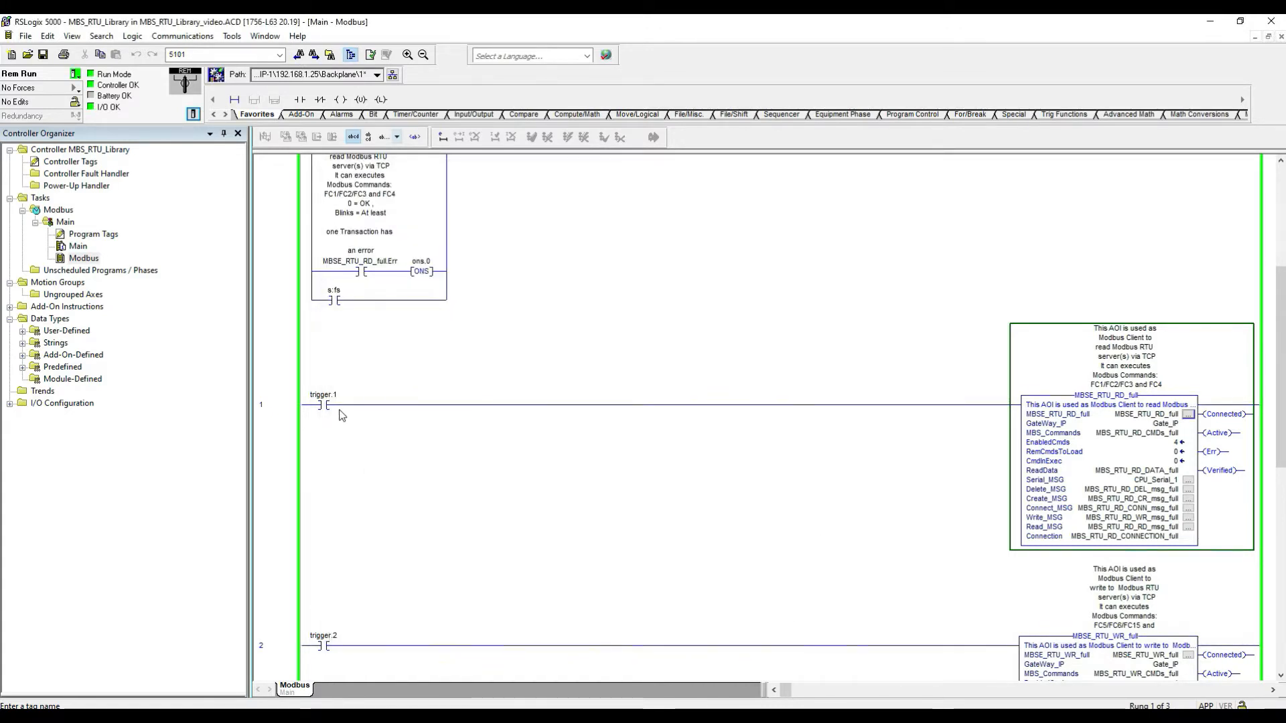
pyautogui.click(324, 405)
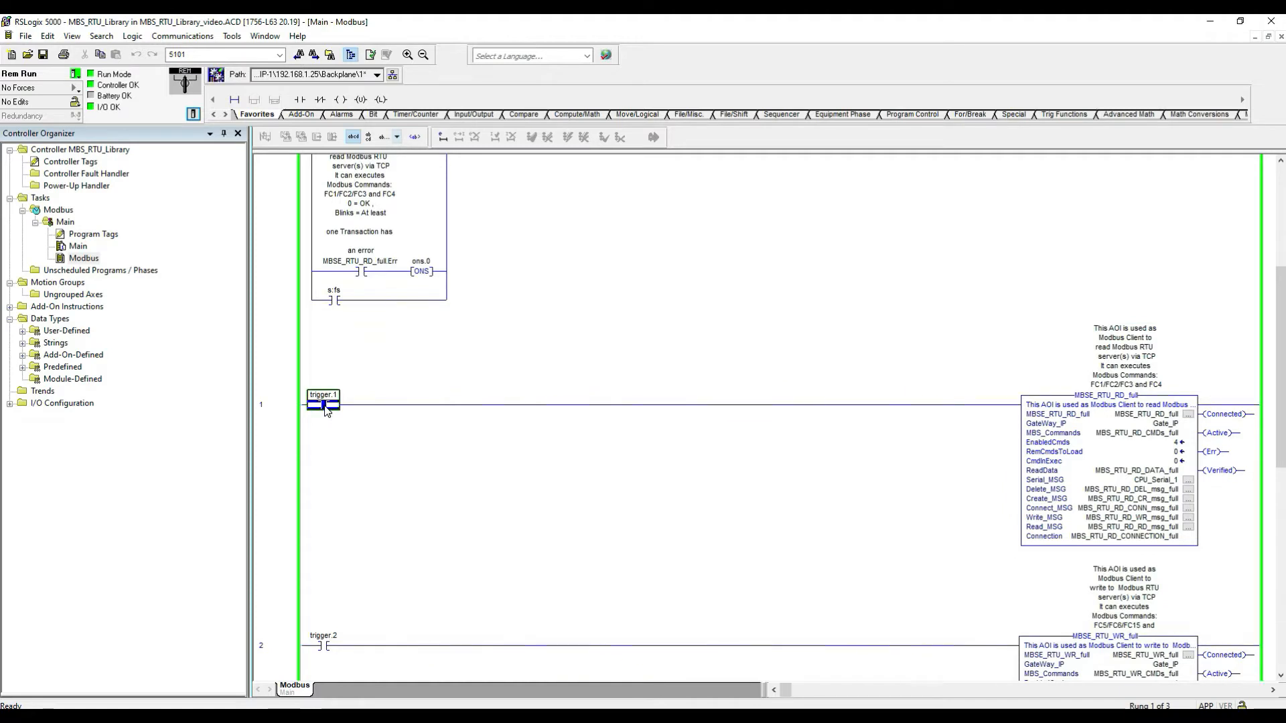
pyautogui.hotkey('ctrl', 't')
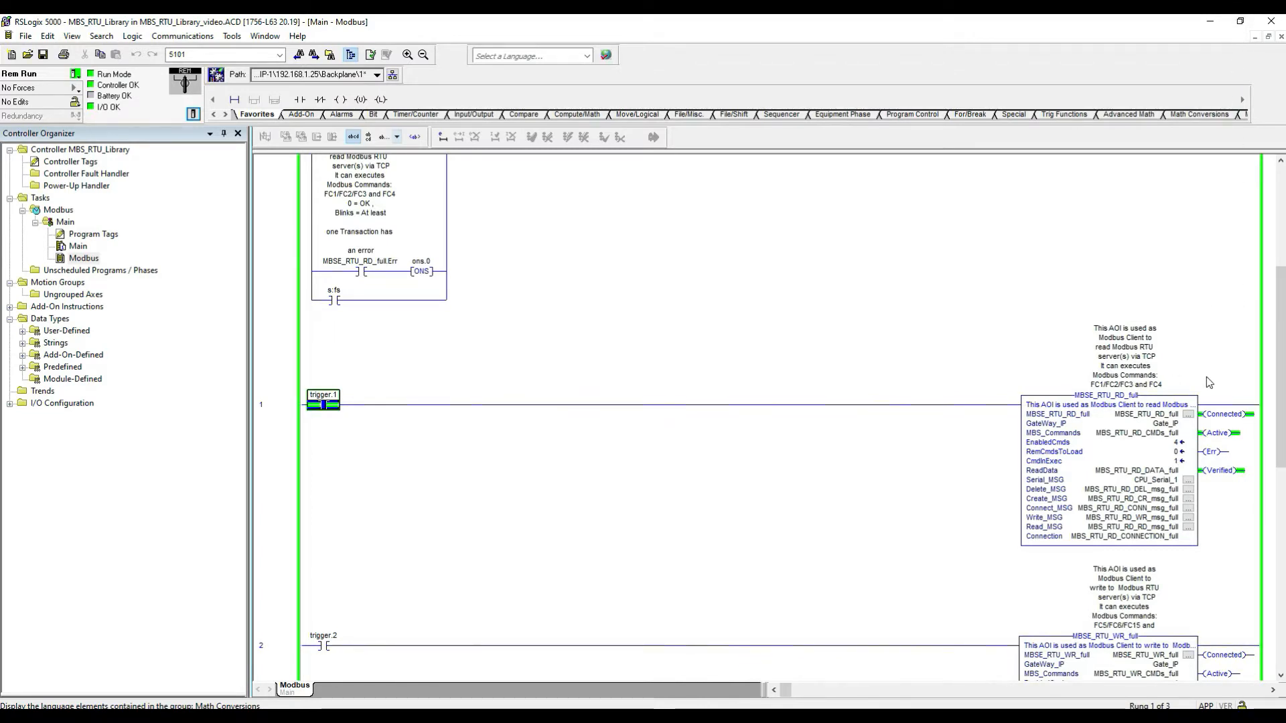
# Step: Open the ReadData tag MBS_RTU_RD_DATA_full in the tag monitor
pyautogui.click(1132, 472)
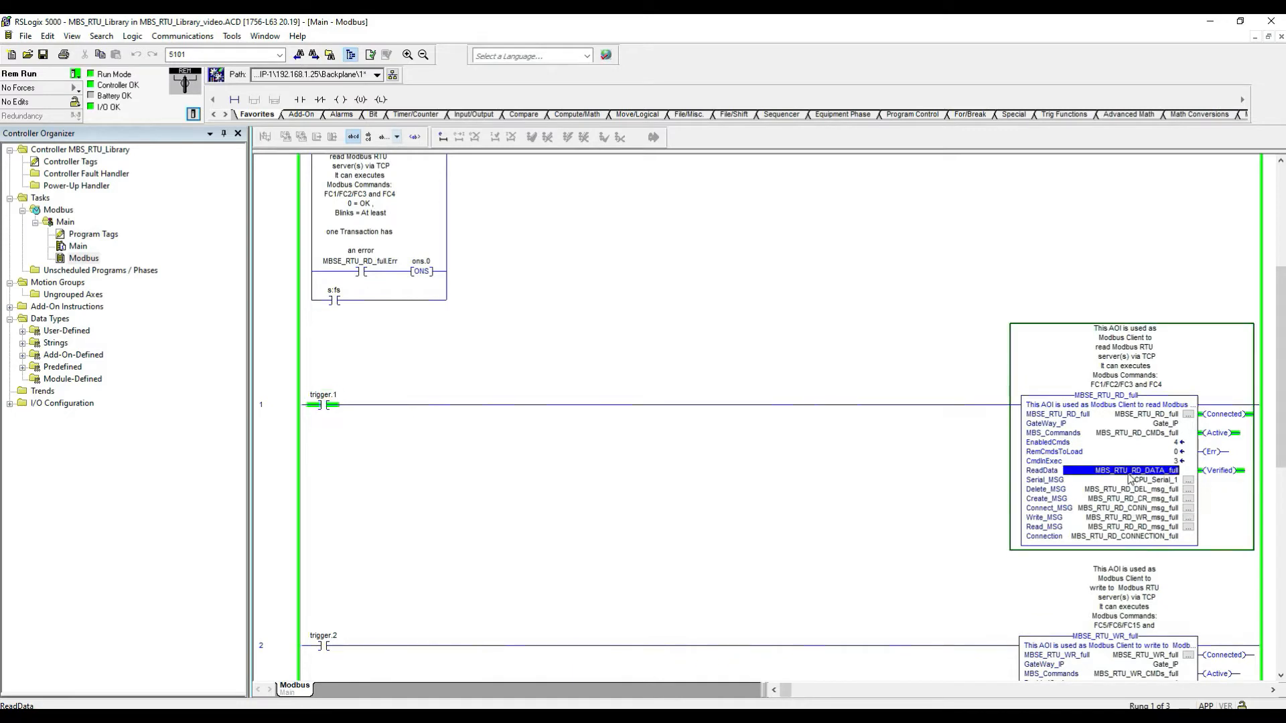
pyautogui.rightClick(1130, 475)
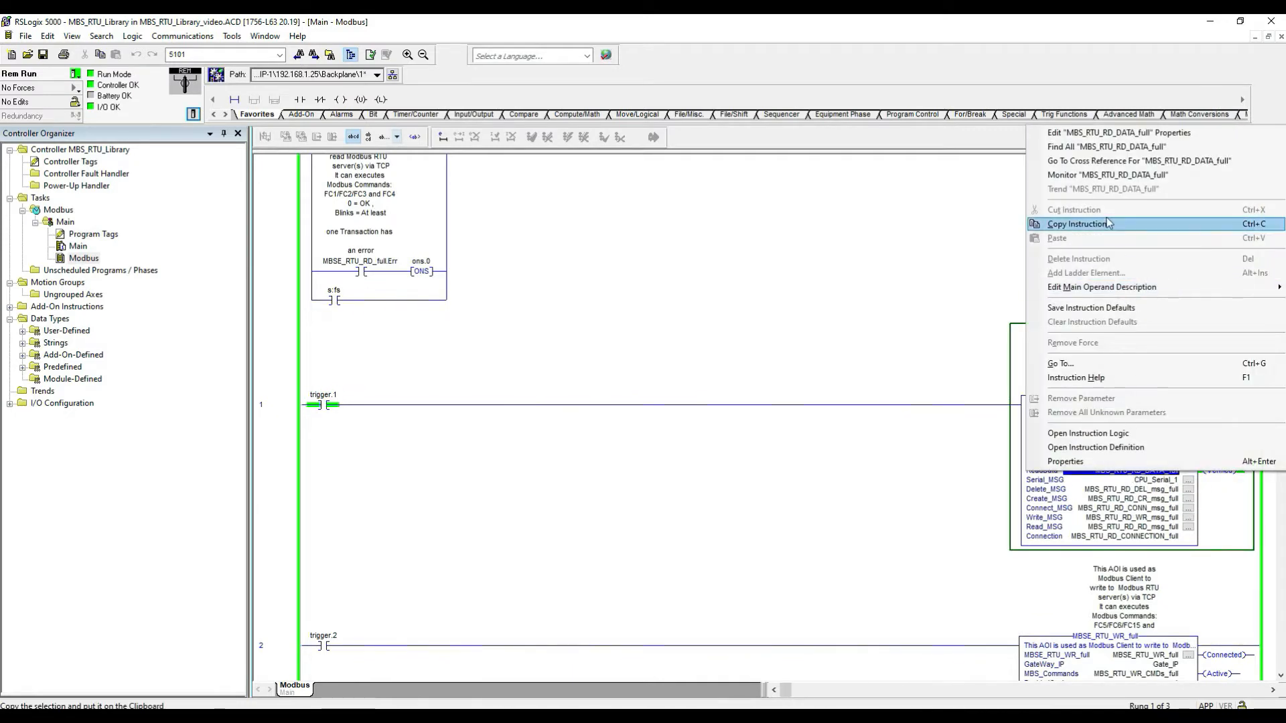
pyautogui.click(1107, 175)
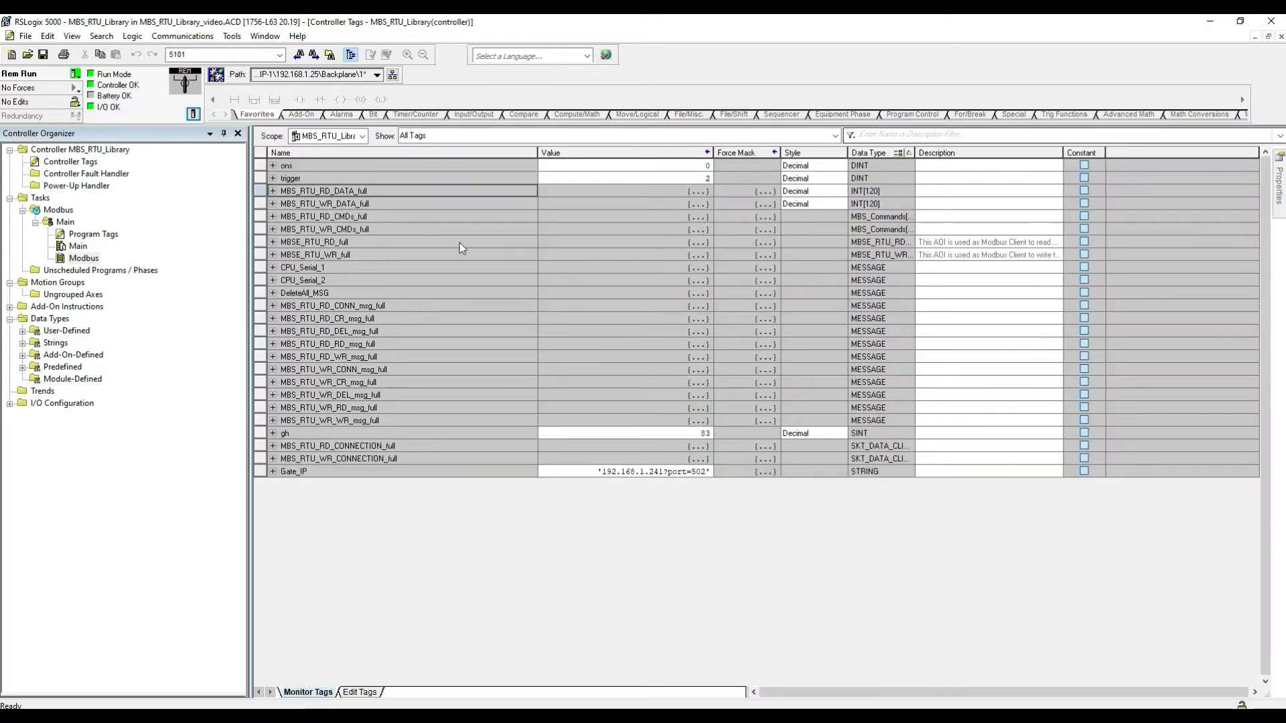
# Step: Filter the controller tags by mbs_rtu_rd_data_fu and expand the MBS_RTU_RD_DATA_full array
pyautogui.click(922, 138)
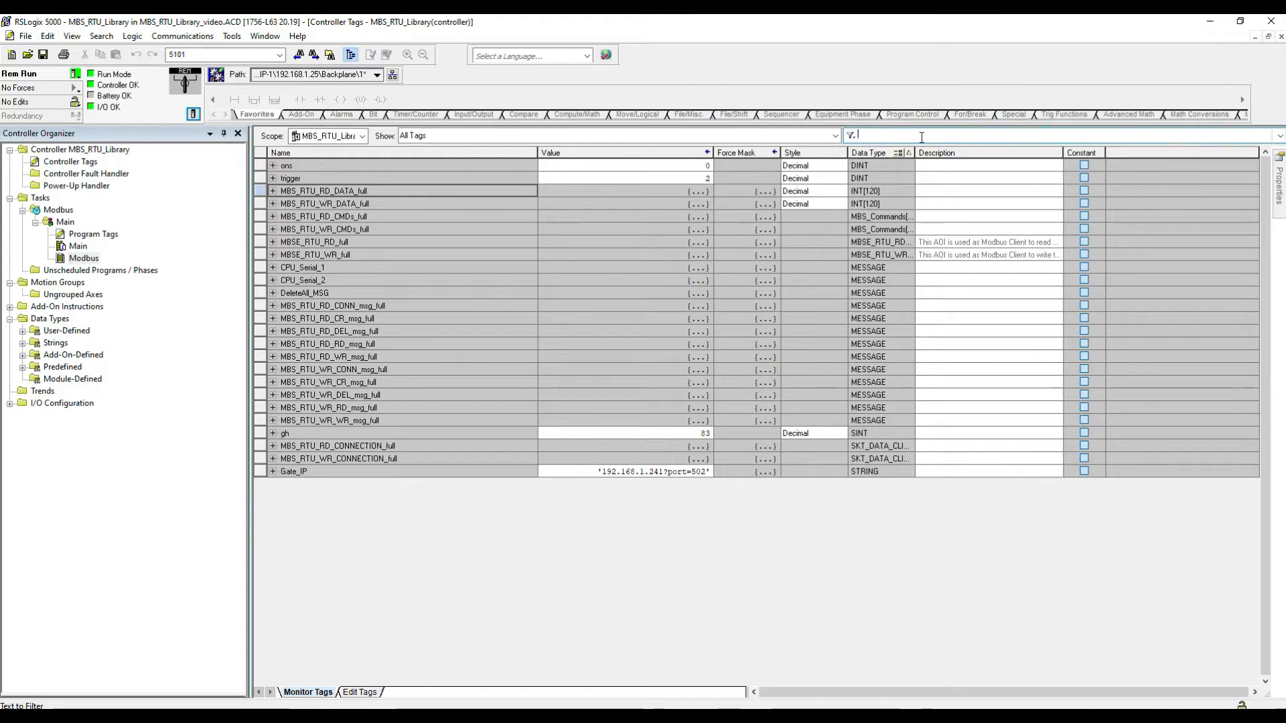
pyautogui.write('mbs')
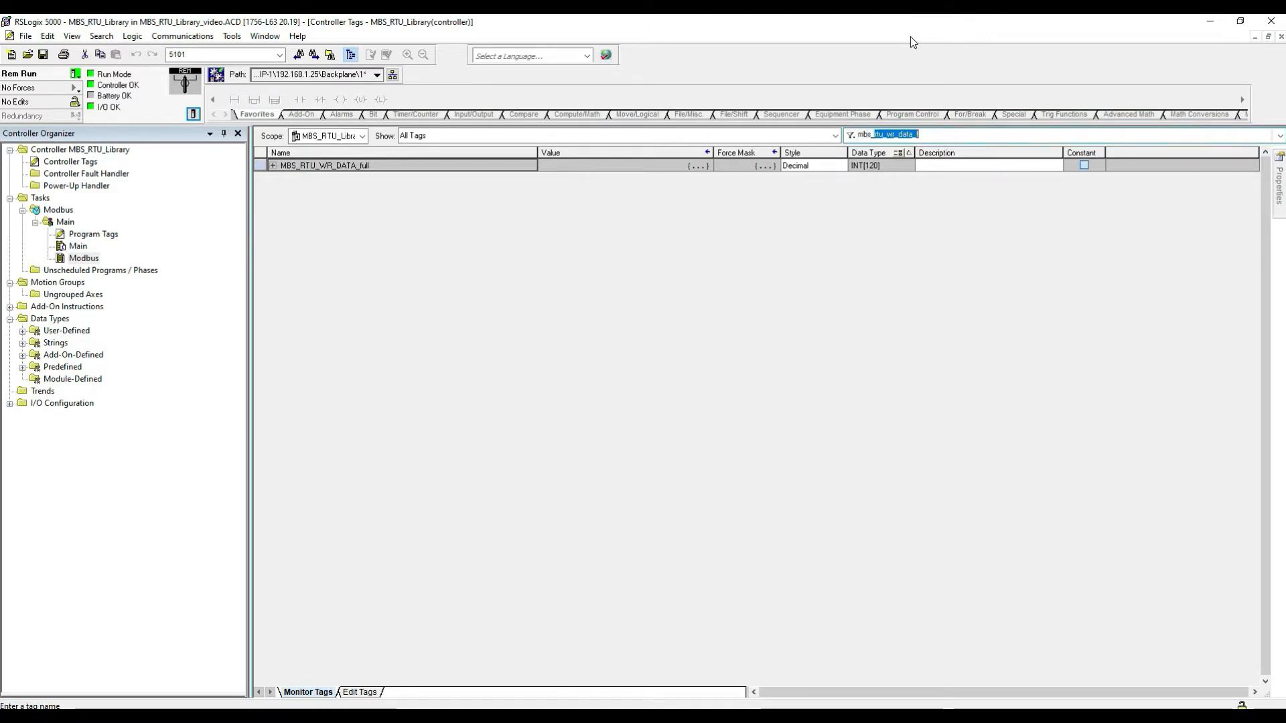
pyautogui.write('_rtu_rd')
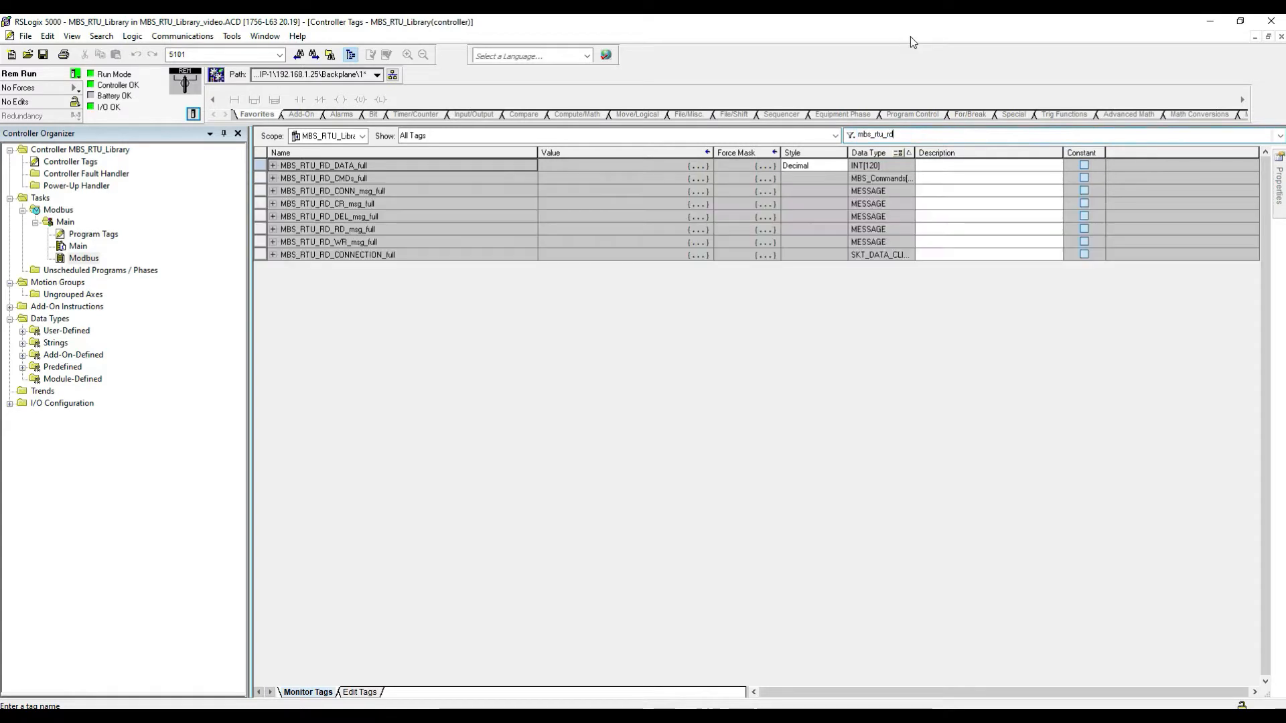
pyautogui.write('_data_fu')
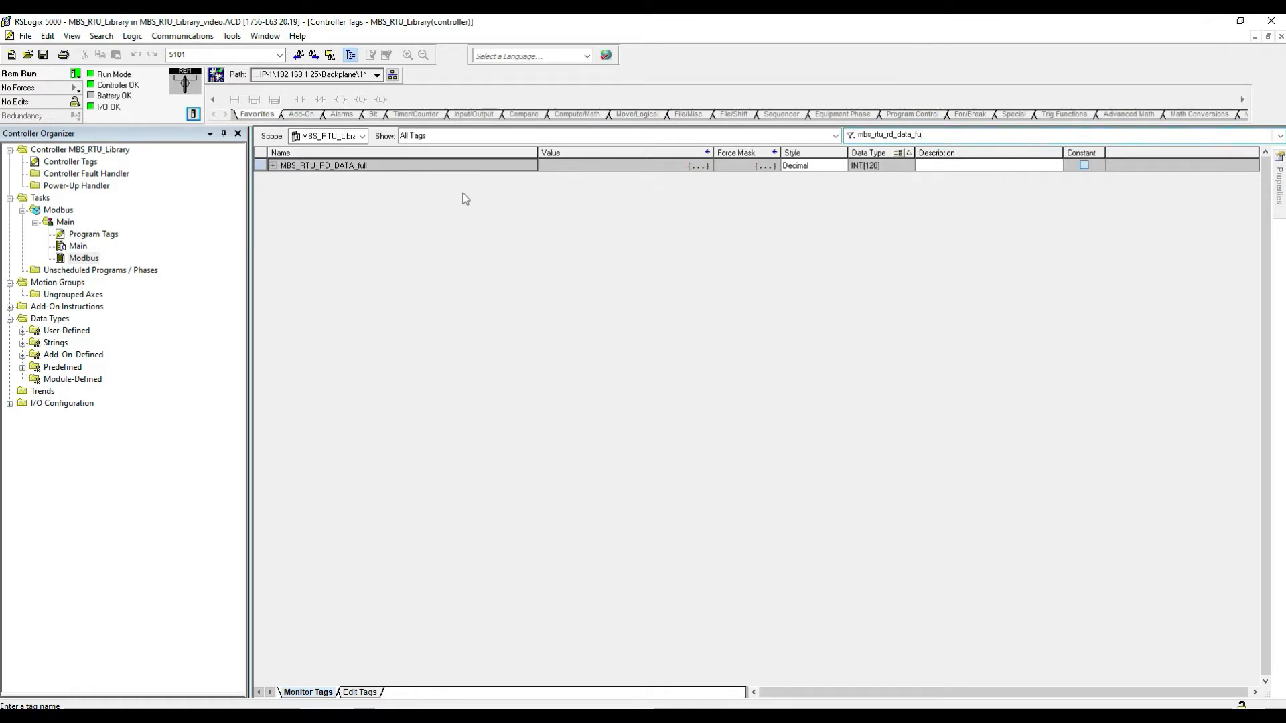
pyautogui.click(273, 166)
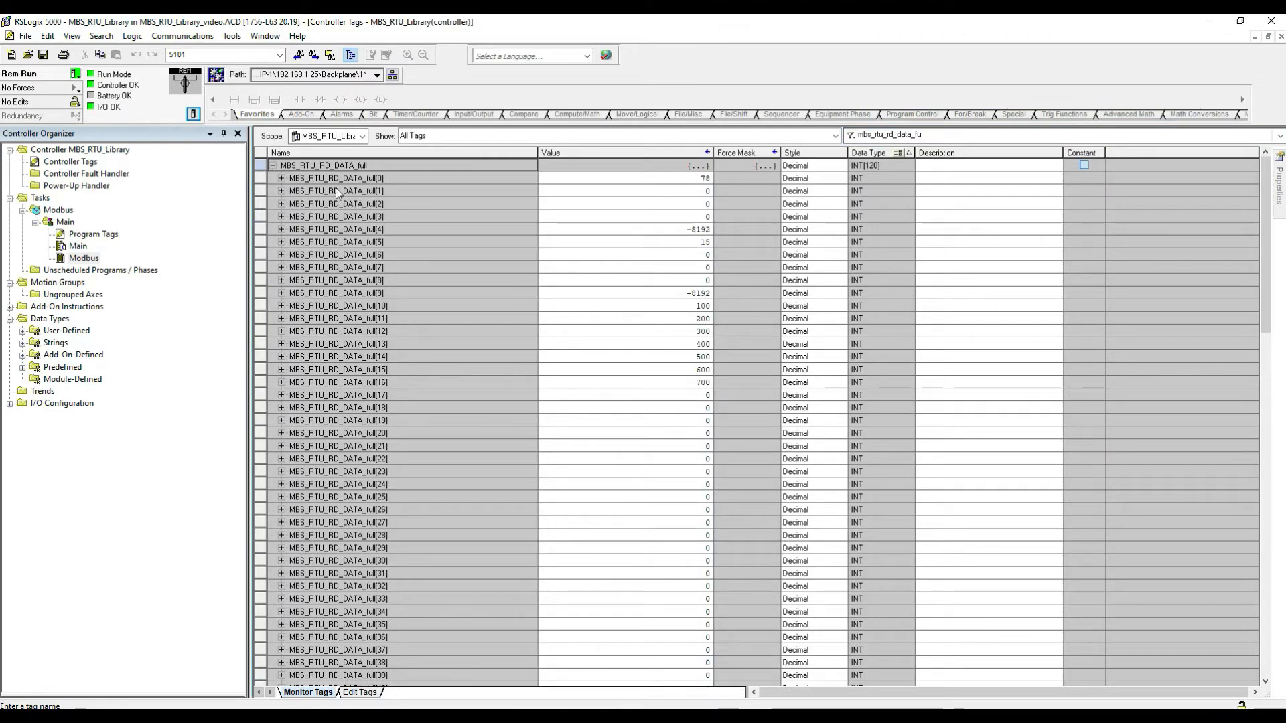
# Step: Bring up the simulator's Modbus Monitor beside the tag list, clear its message display and close it
pyautogui.click(1240, 22)
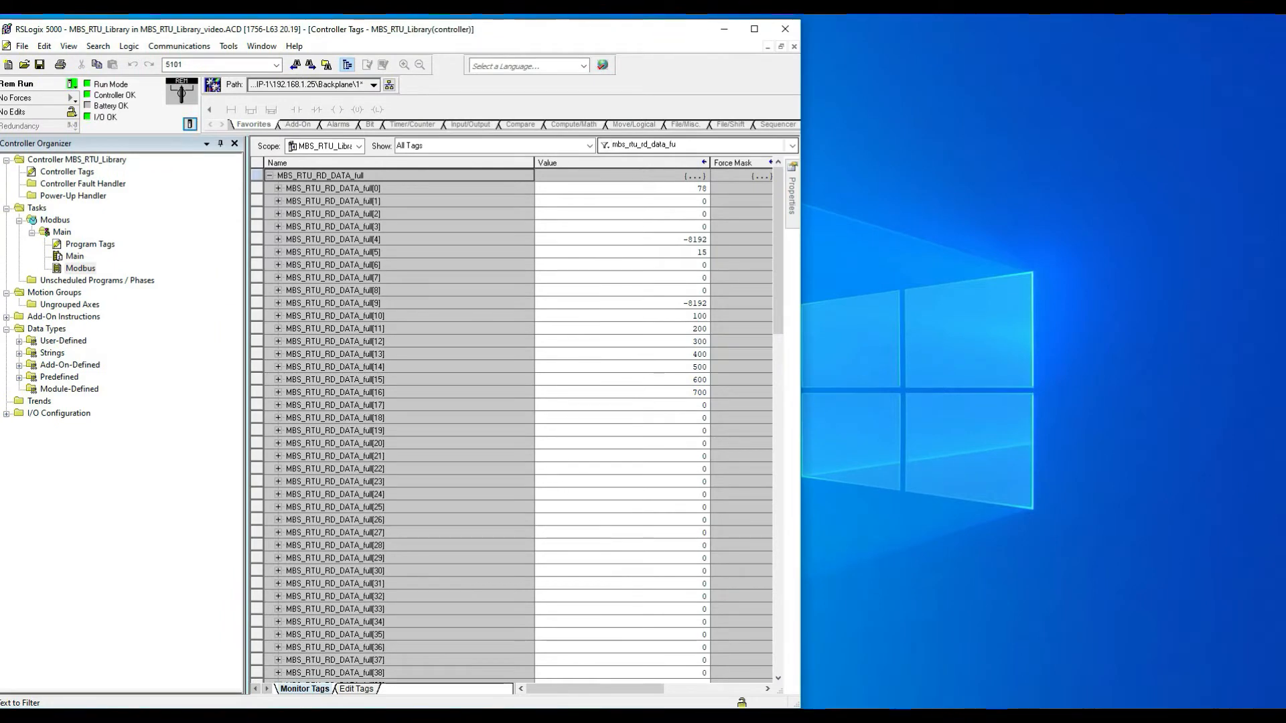
pyautogui.moveTo(476, 717)
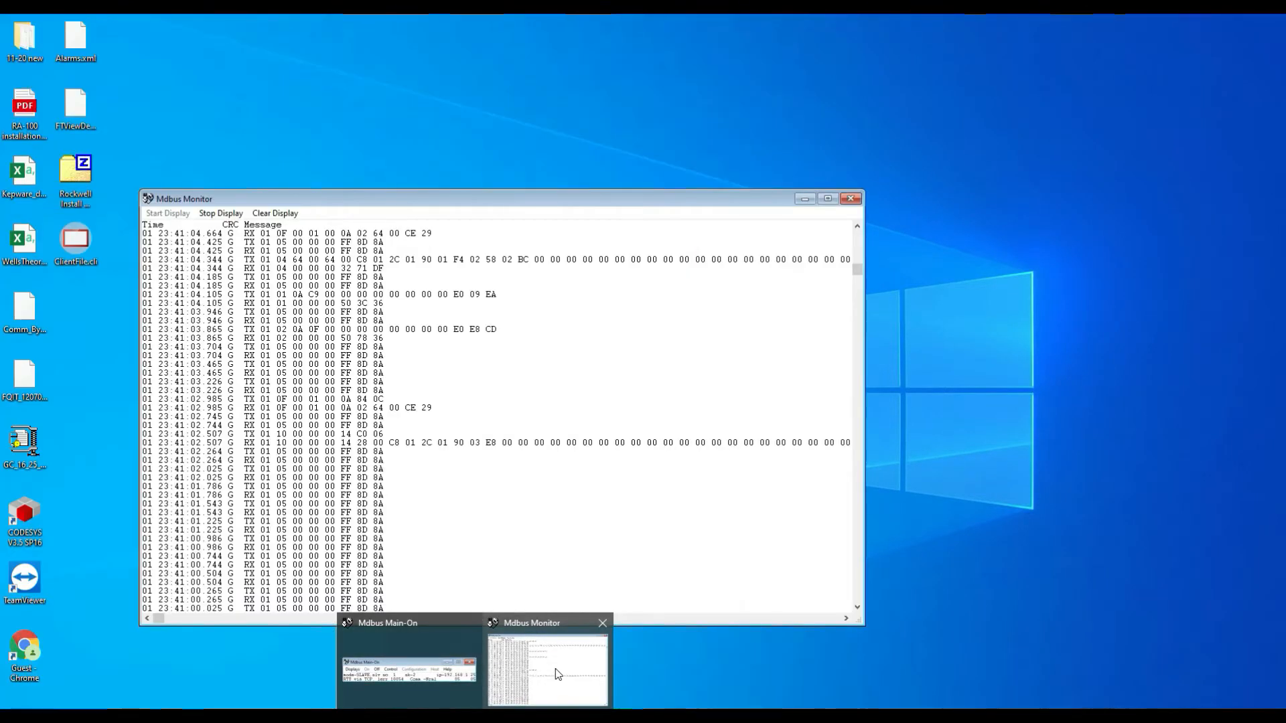
pyautogui.click(555, 670)
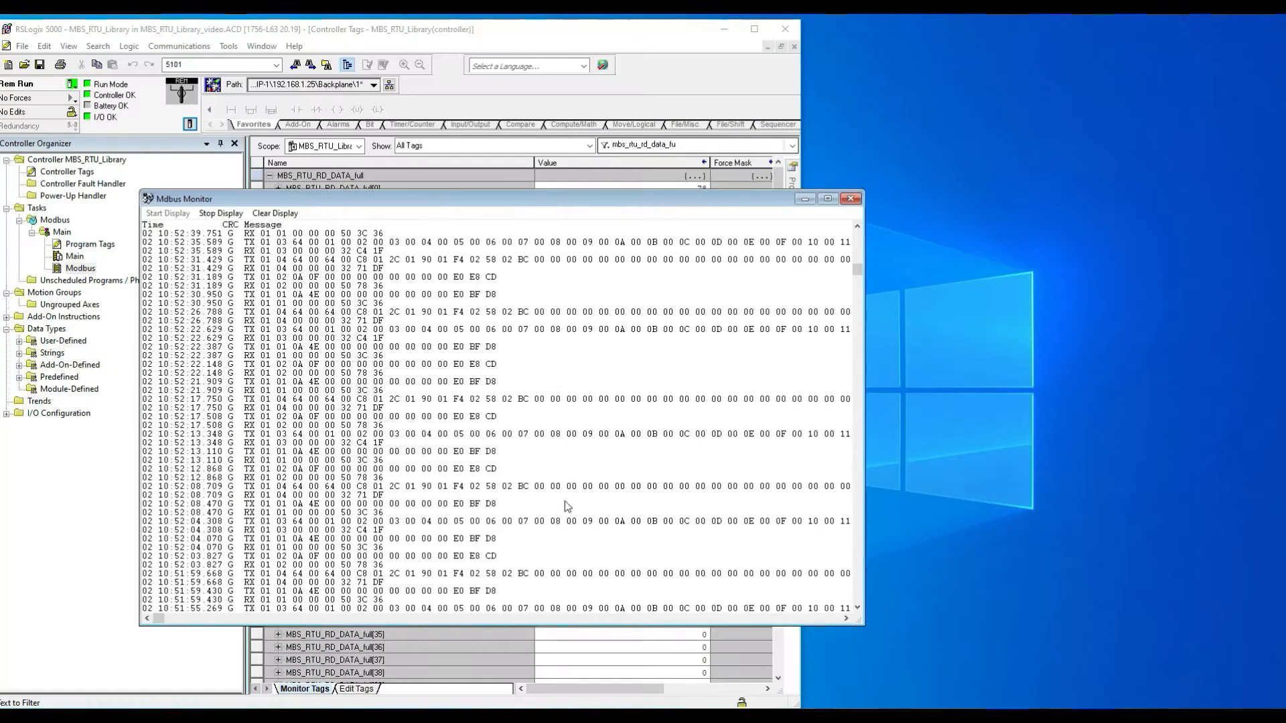
pyautogui.click(275, 213)
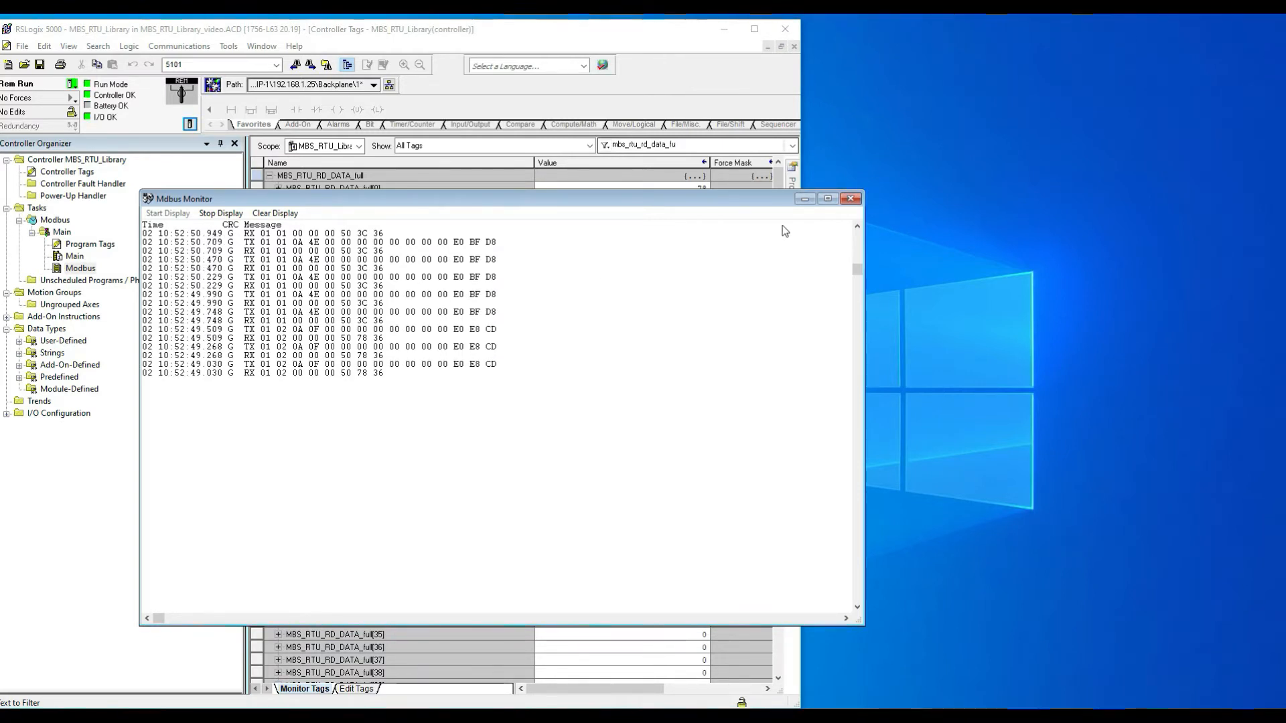
pyautogui.click(851, 199)
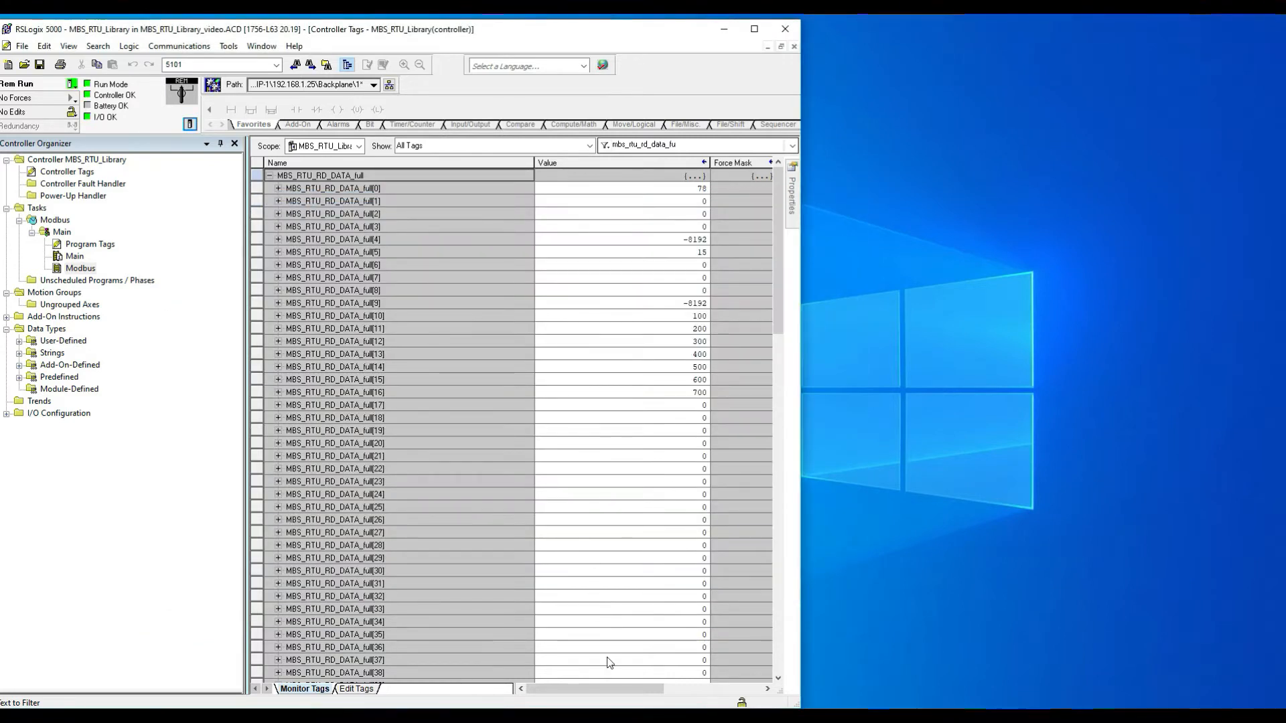
# Step: Open the slave simulator's Coils display and enlarge its window to list more coils
pyautogui.click(525, 715)
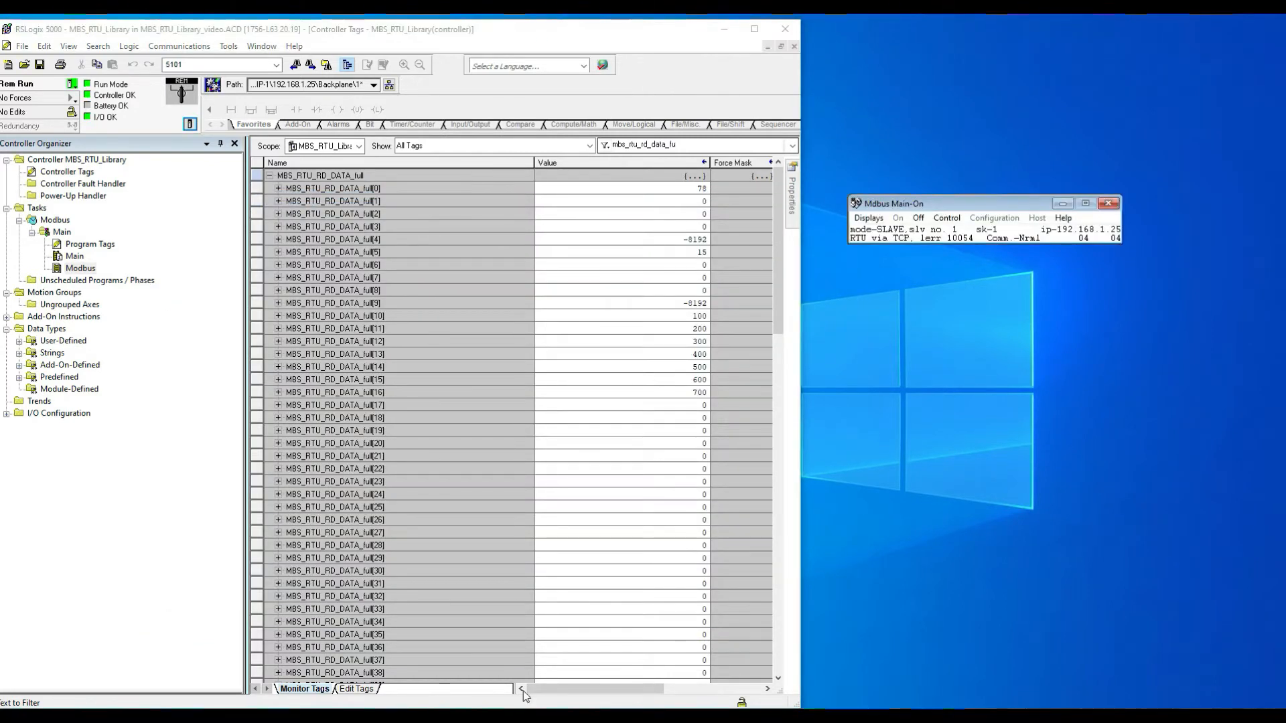
pyautogui.click(870, 218)
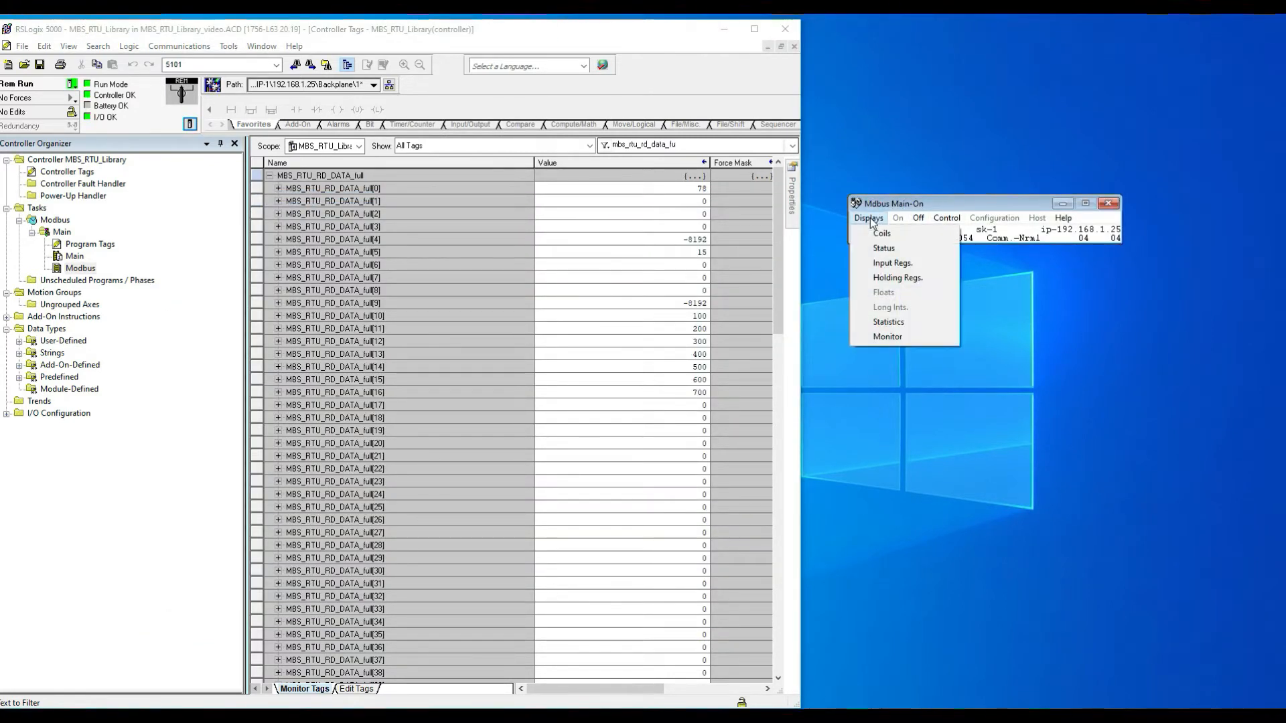
pyautogui.click(886, 235)
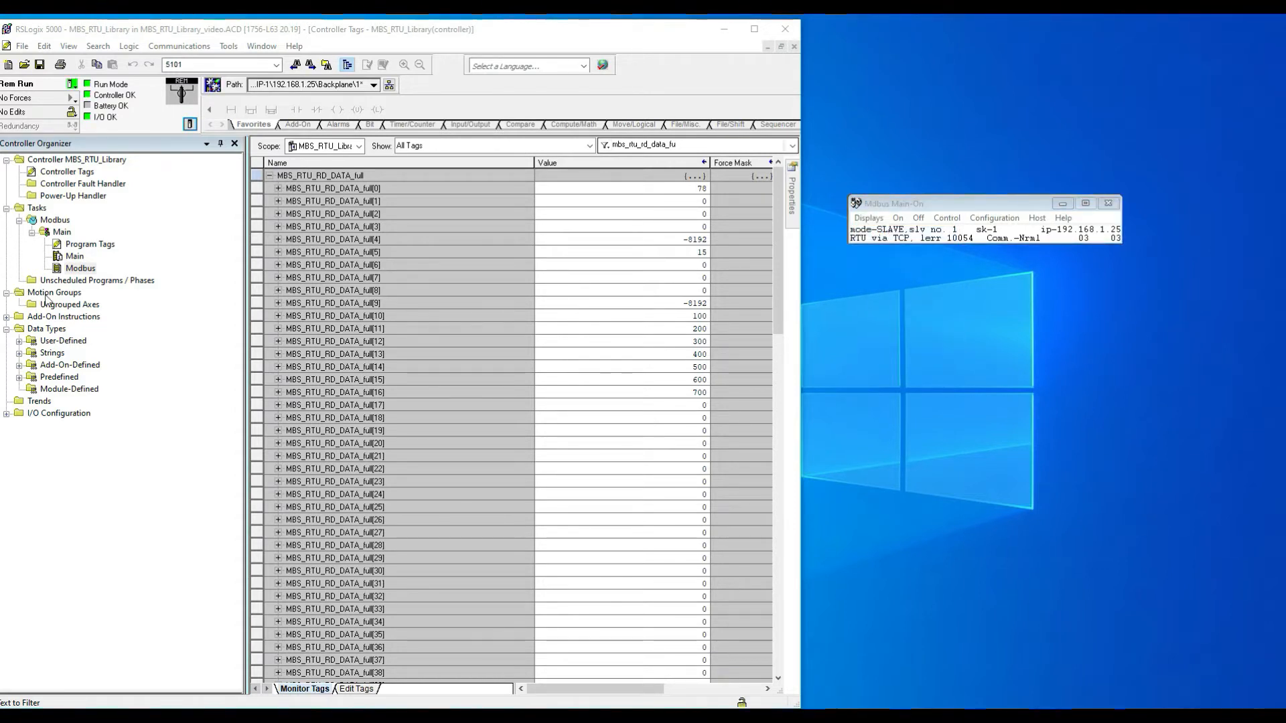
pyautogui.click(834, 34)
pyautogui.click(1062, 203)
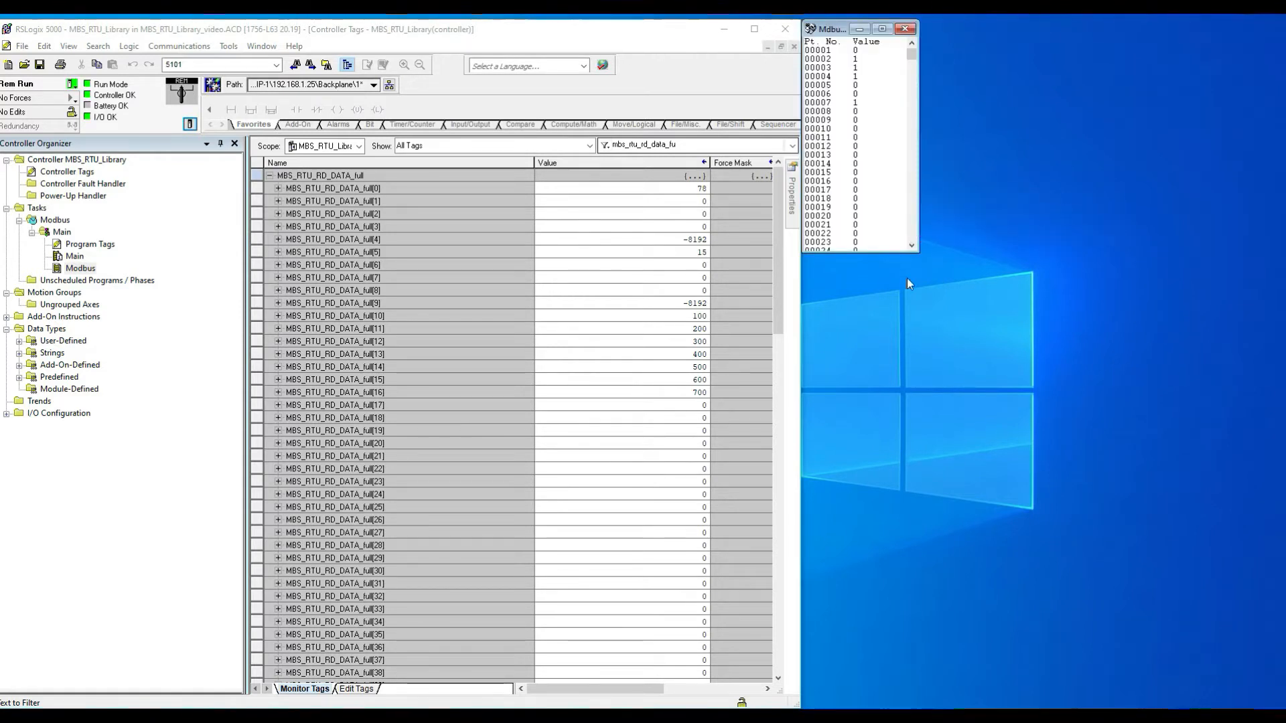
pyautogui.moveTo(914, 249); pyautogui.dragTo(945, 700)
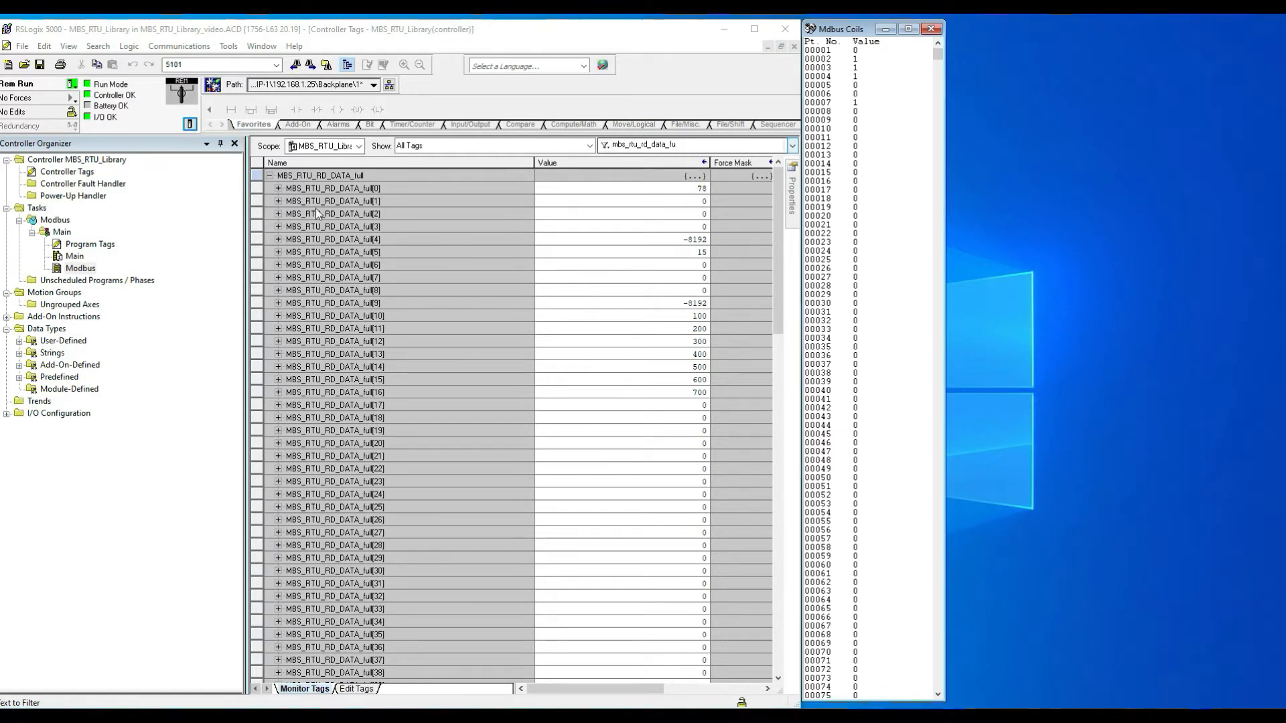
# Step: Expand MBS_RTU_RD_DATA_full[0] bits and set coil 00001 to 1 and coil 00003 to 0 in the simulator
pyautogui.click(278, 188)
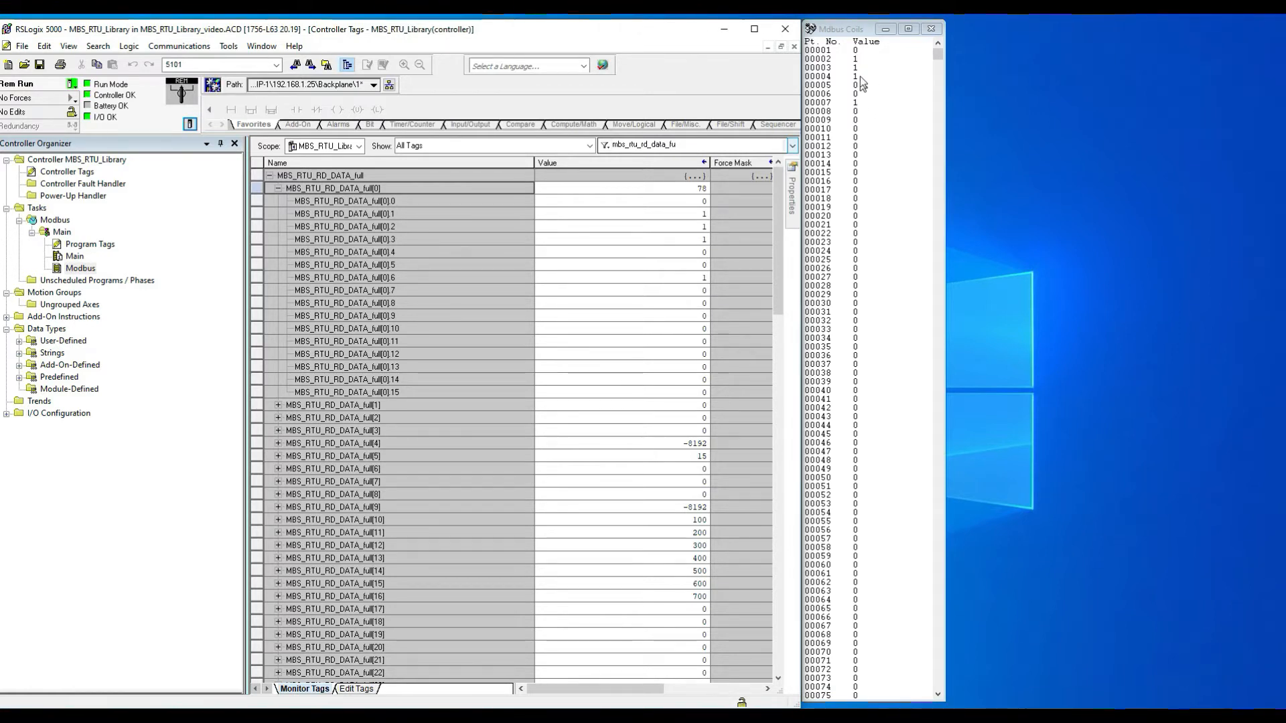
pyautogui.doubleClick(833, 51)
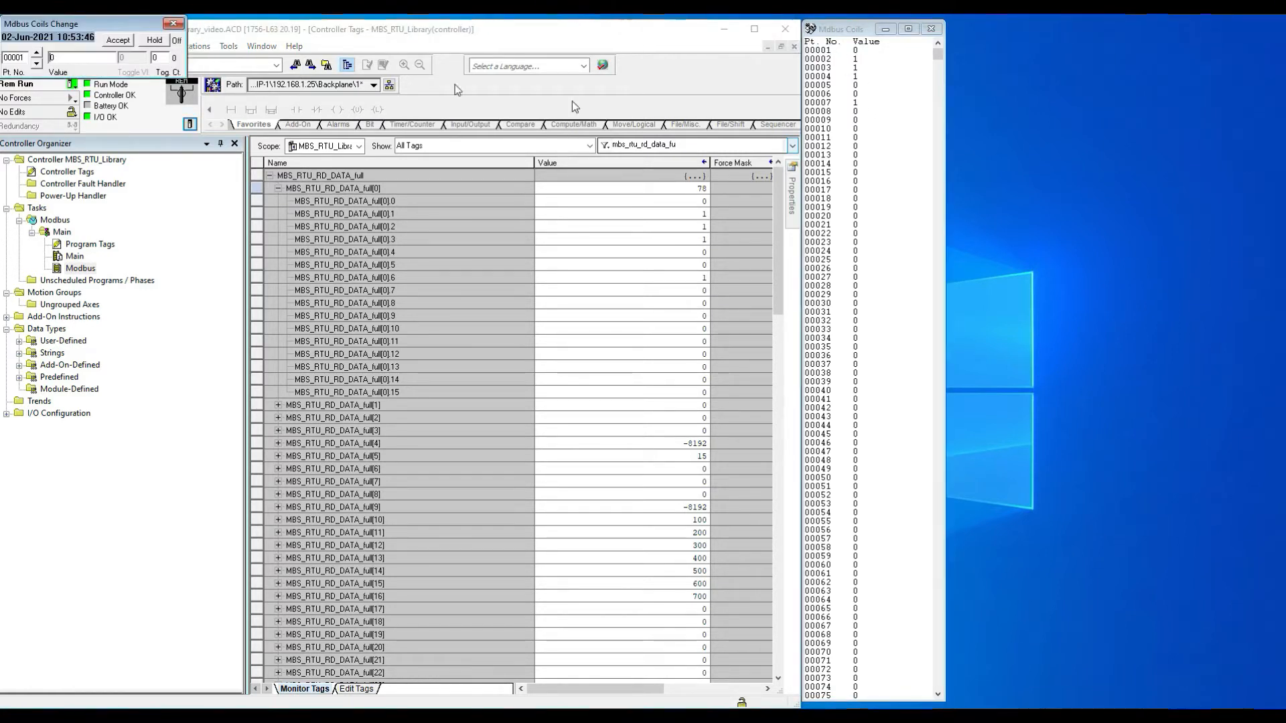
pyautogui.moveTo(47, 30); pyautogui.dragTo(1036, 55)
pyautogui.press('Return')
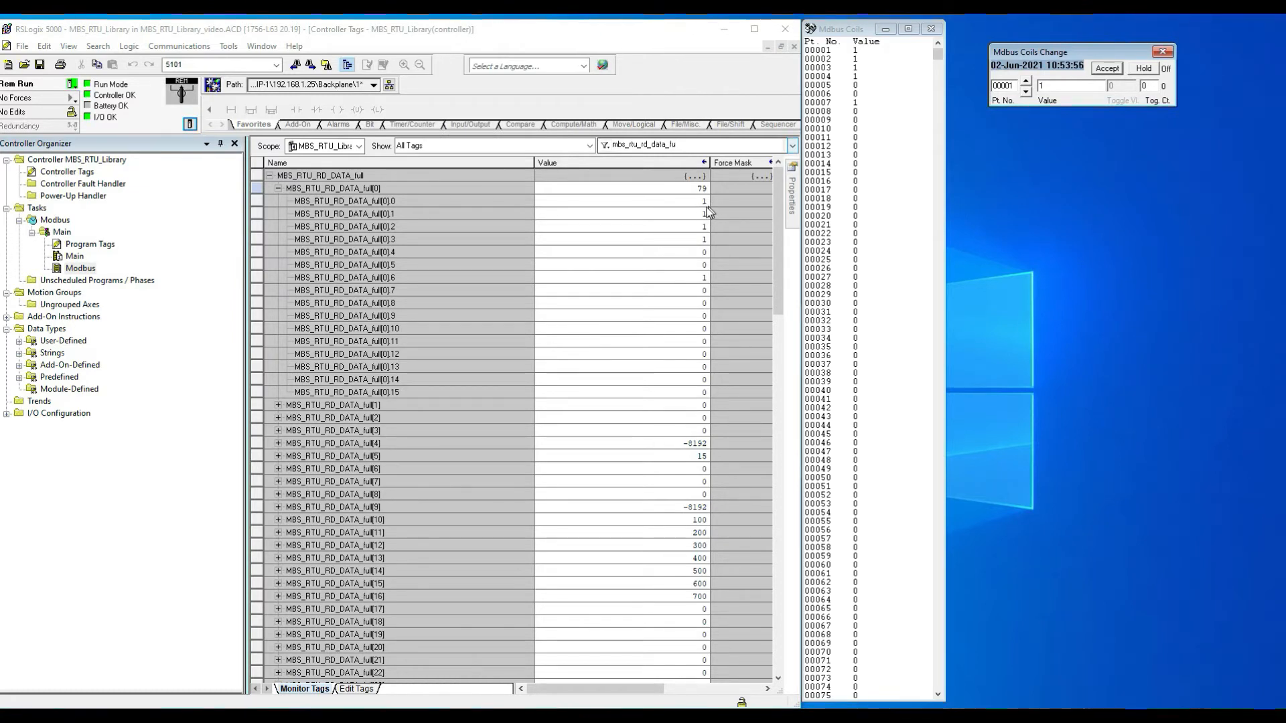
pyautogui.click(1027, 81)
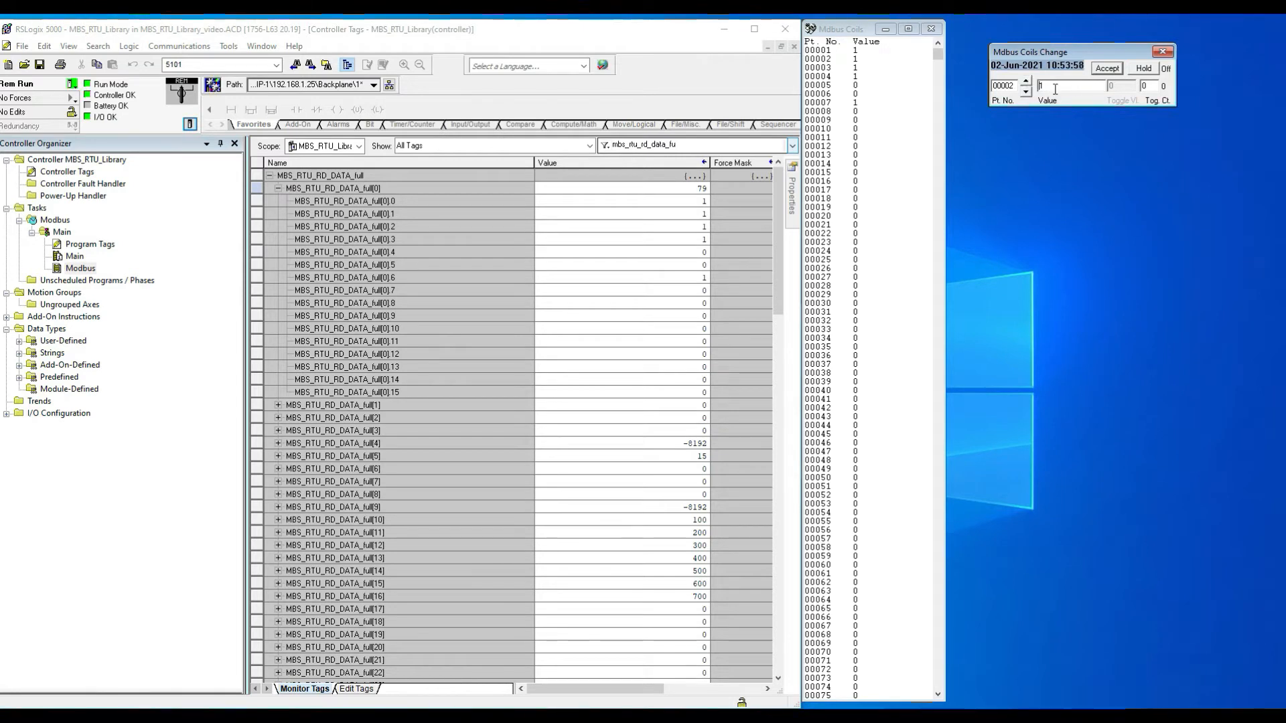
pyautogui.click(1107, 69)
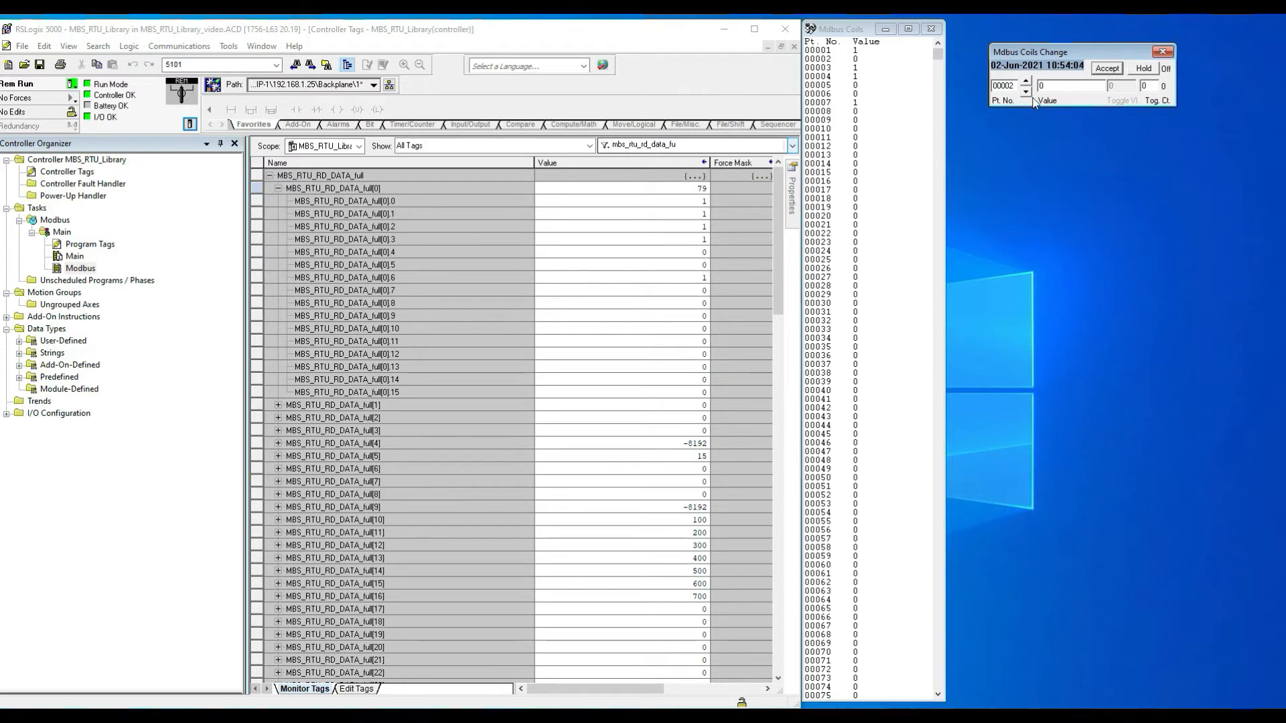
pyautogui.click(1025, 81)
# Step: Expand MBS_RTU_RD_DATA_full[4] and set coil 00080 to 0, then close the coil windows
pyautogui.click(277, 443)
pyautogui.scroll(-2, 544, 526)
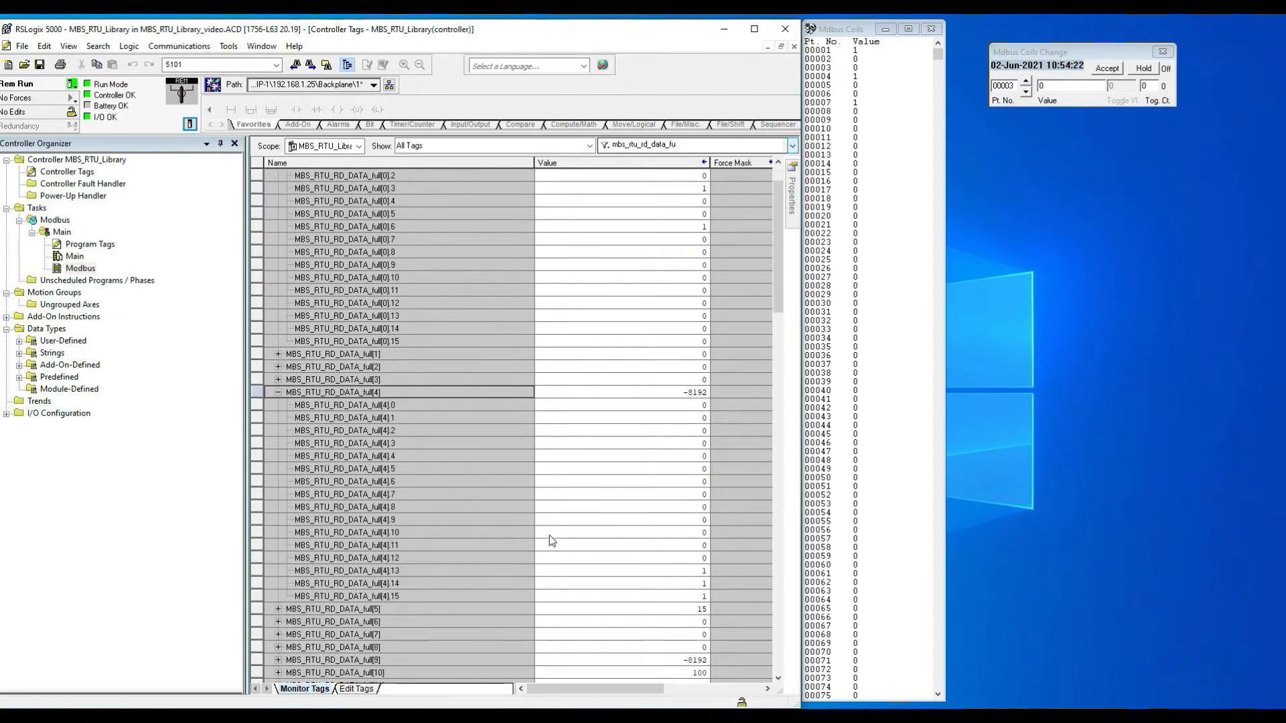
pyautogui.scroll(-2, 385, 436)
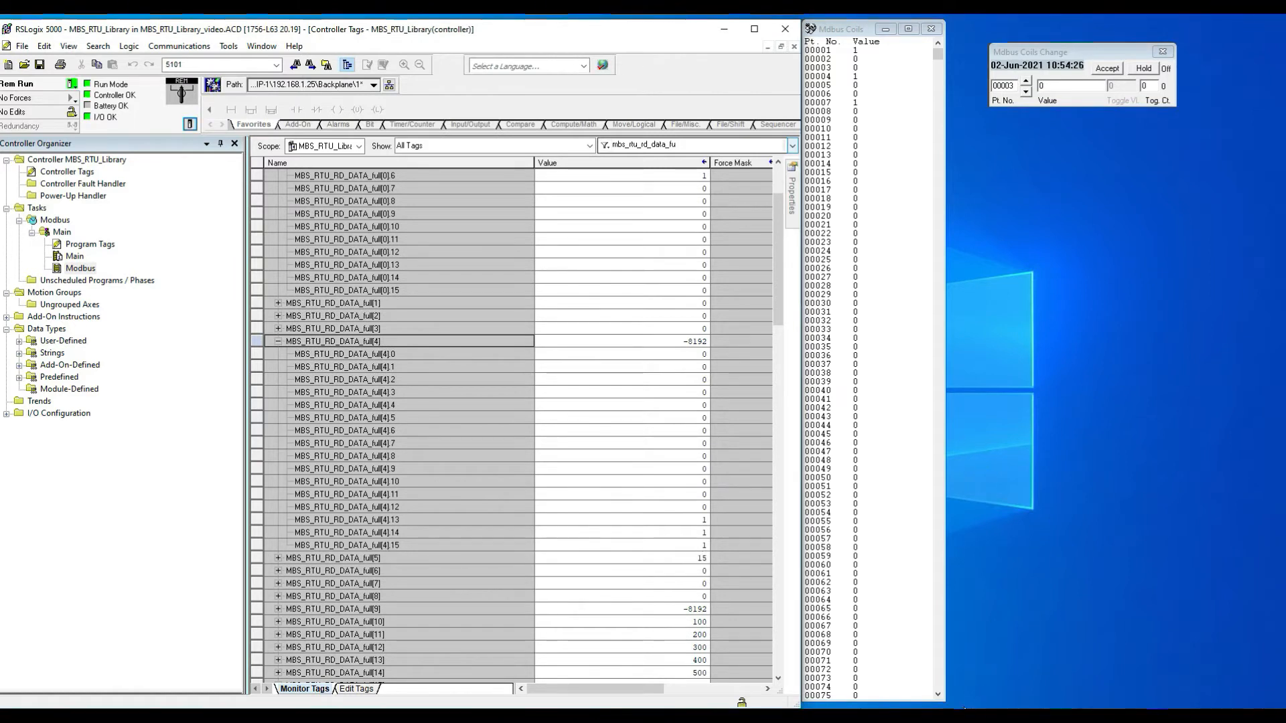
pyautogui.scroll(-3, 938, 697)
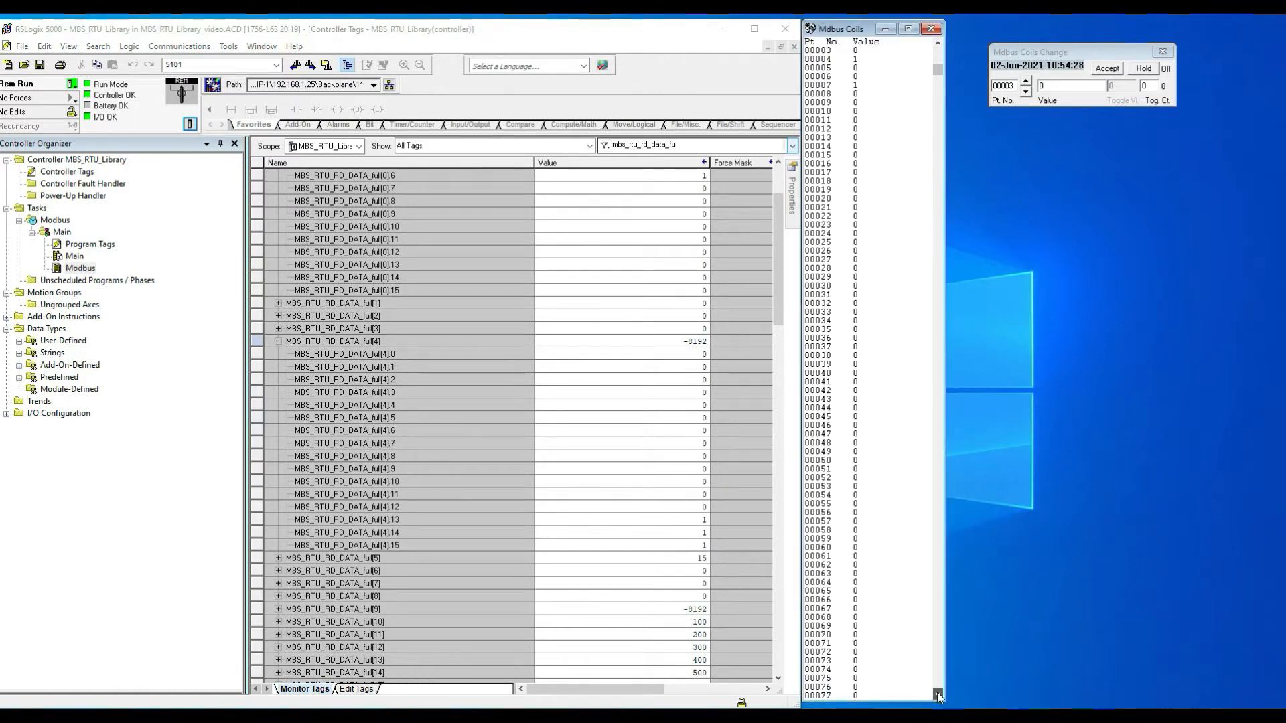
pyautogui.doubleClick(829, 653)
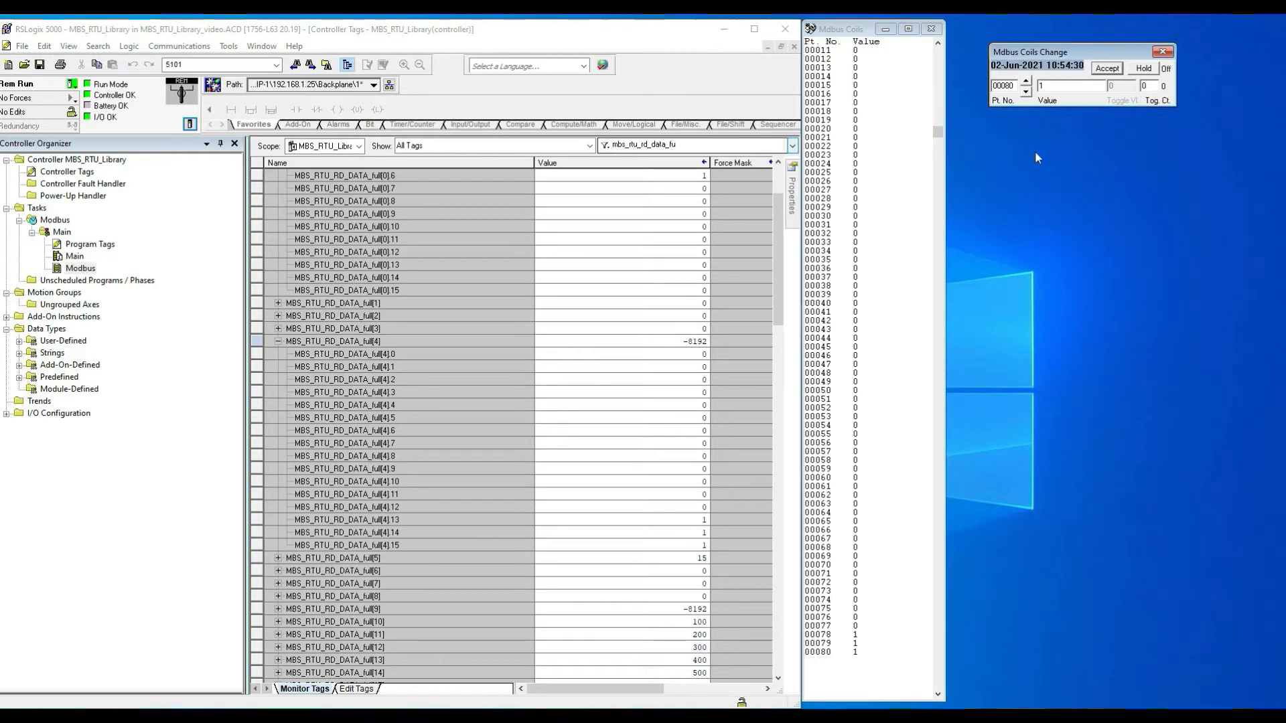
pyautogui.click(256, 547)
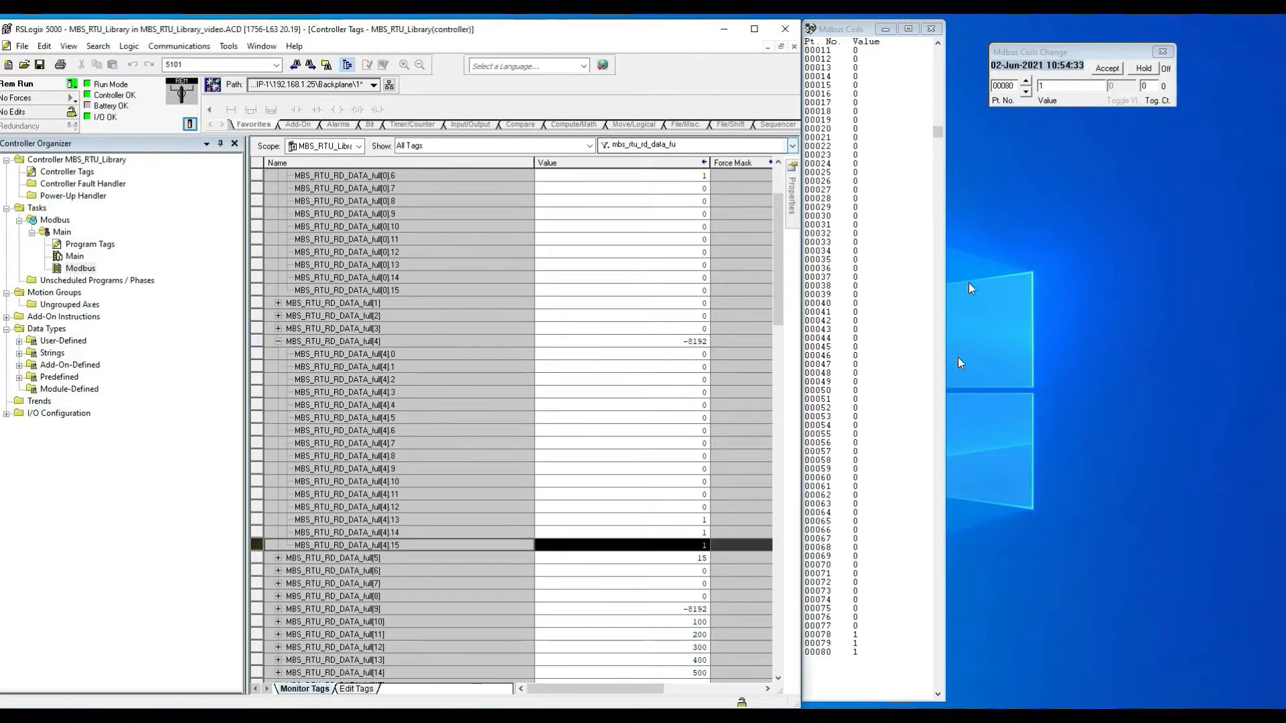
pyautogui.doubleClick(1051, 86)
pyautogui.write('0')
pyautogui.click(1107, 70)
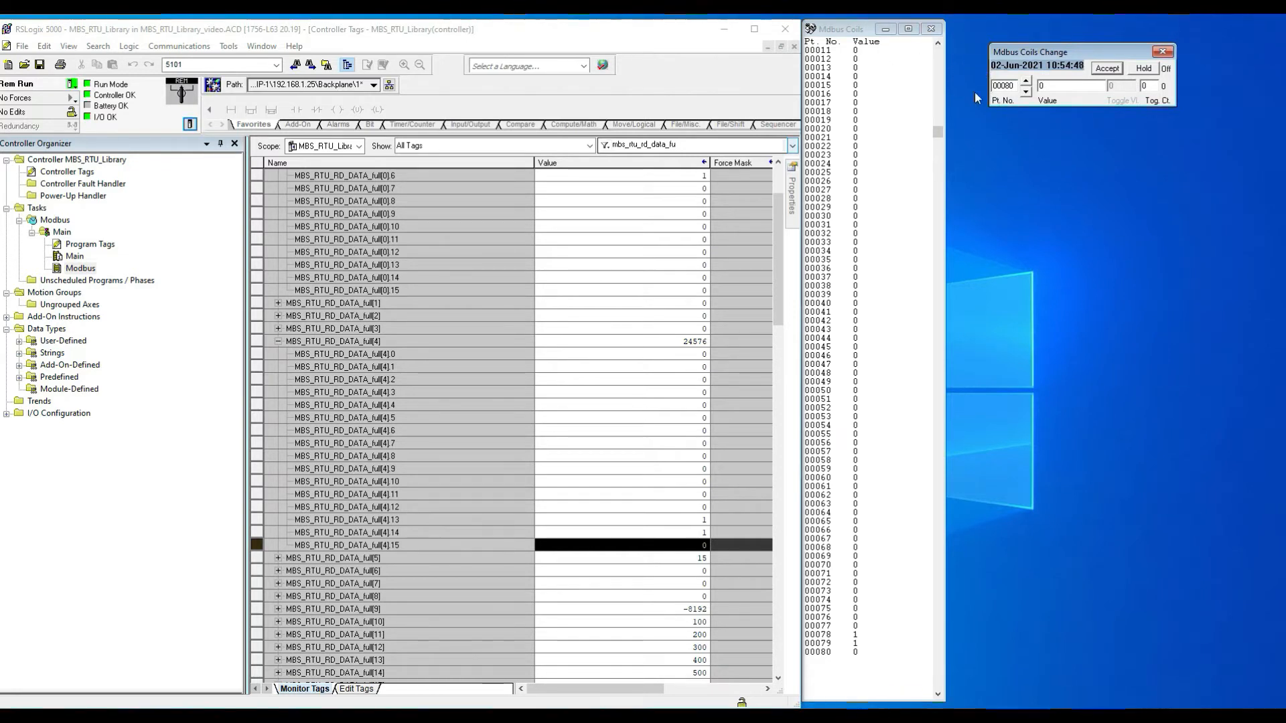
pyautogui.click(931, 29)
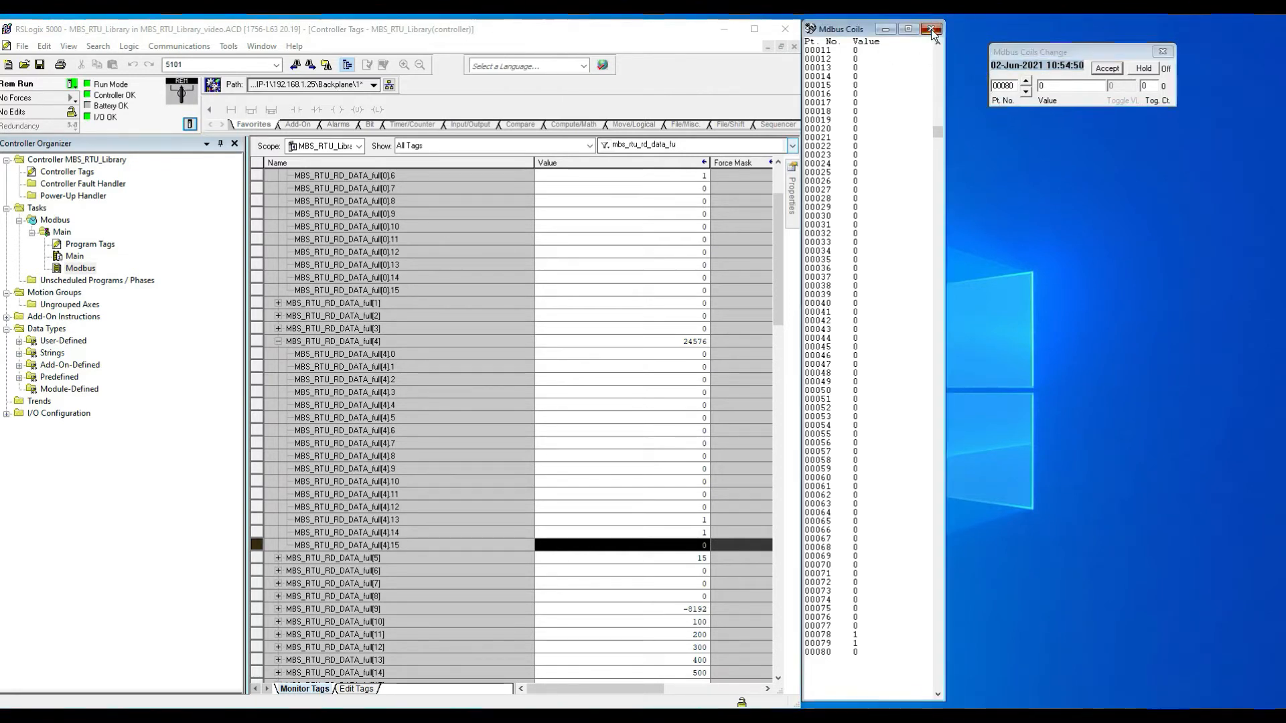
pyautogui.click(1163, 52)
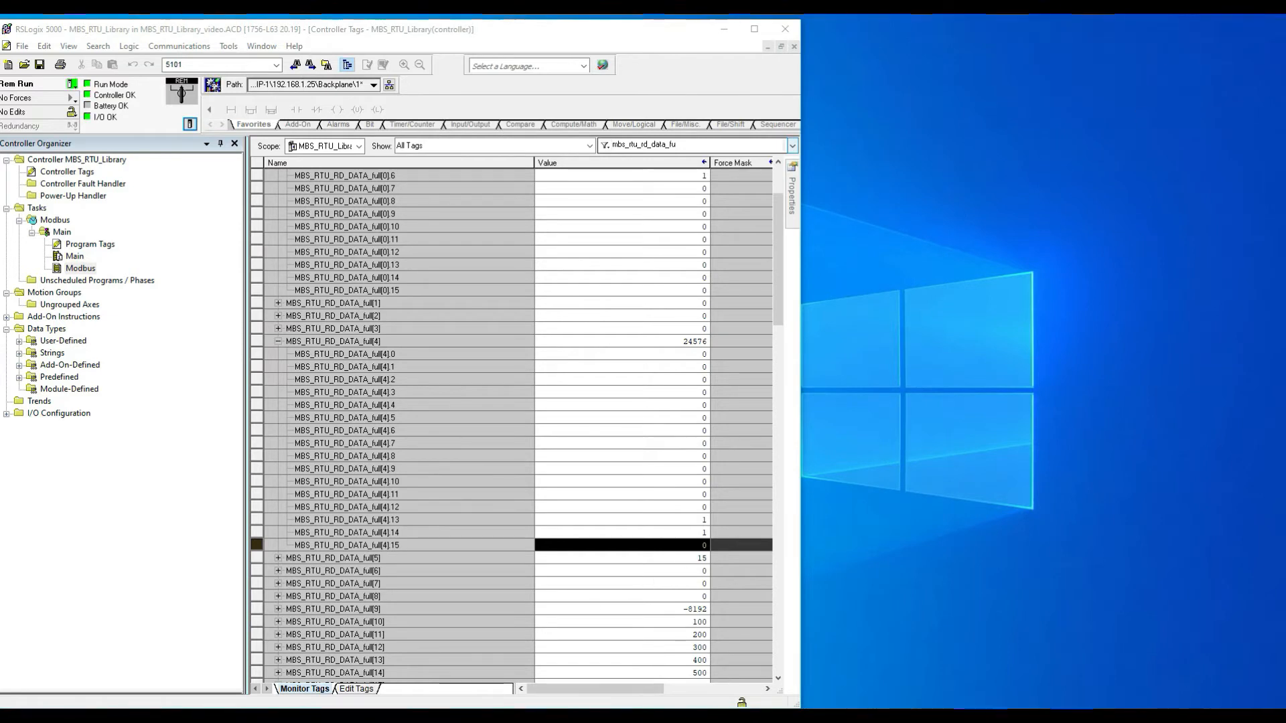
# Step: Open the slave simulator's Status display and enlarge its window to list more discrete inputs
pyautogui.click(914, 709)
pyautogui.click(869, 218)
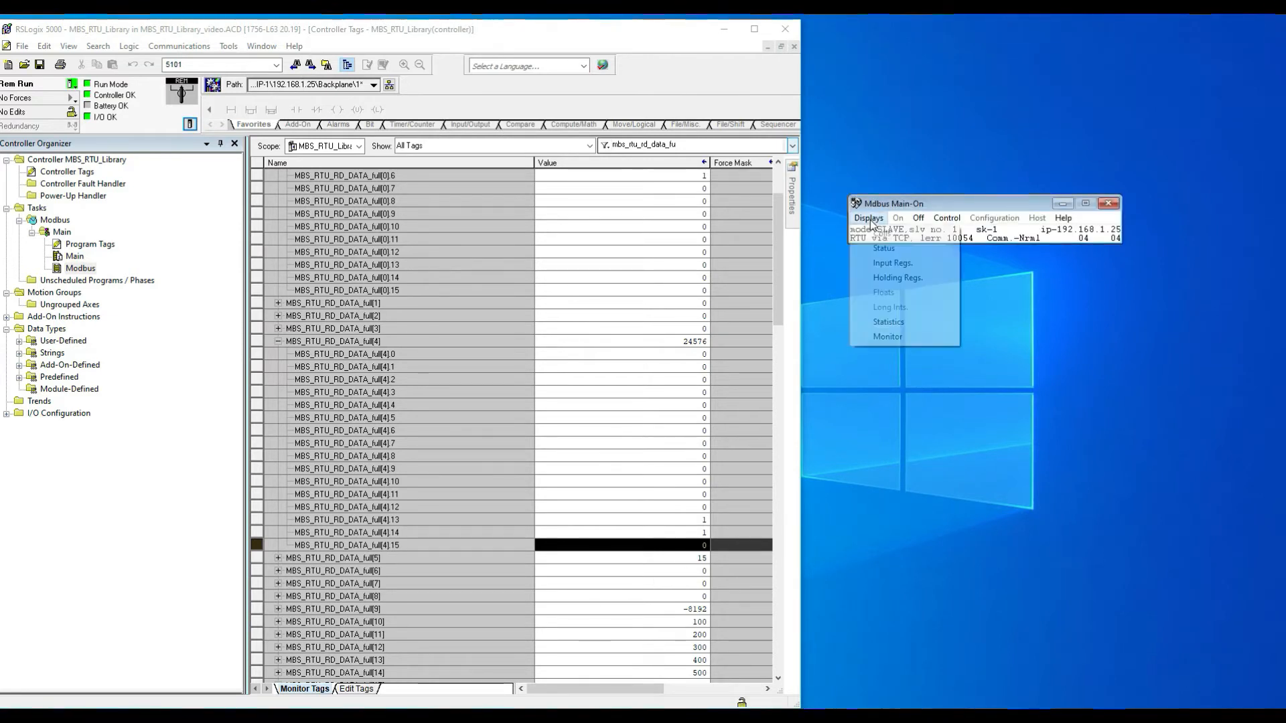
pyautogui.click(894, 248)
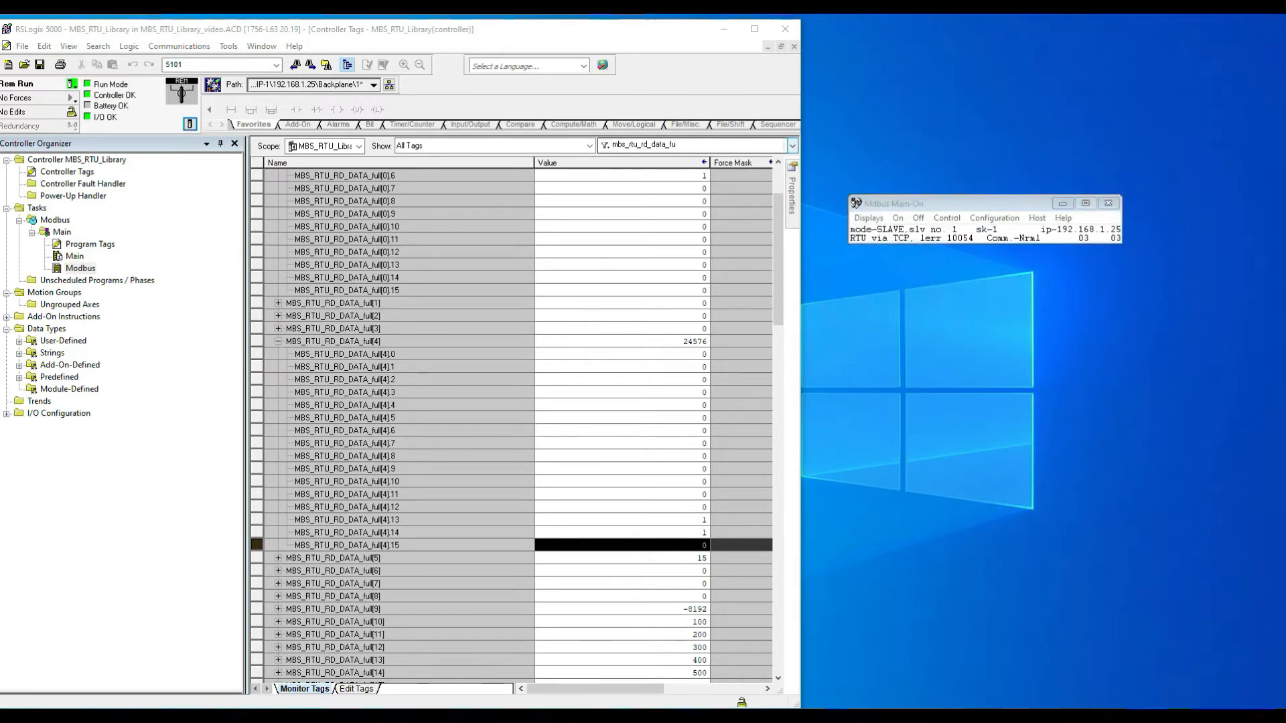
pyautogui.moveTo(2, 235); pyautogui.dragTo(821, 37)
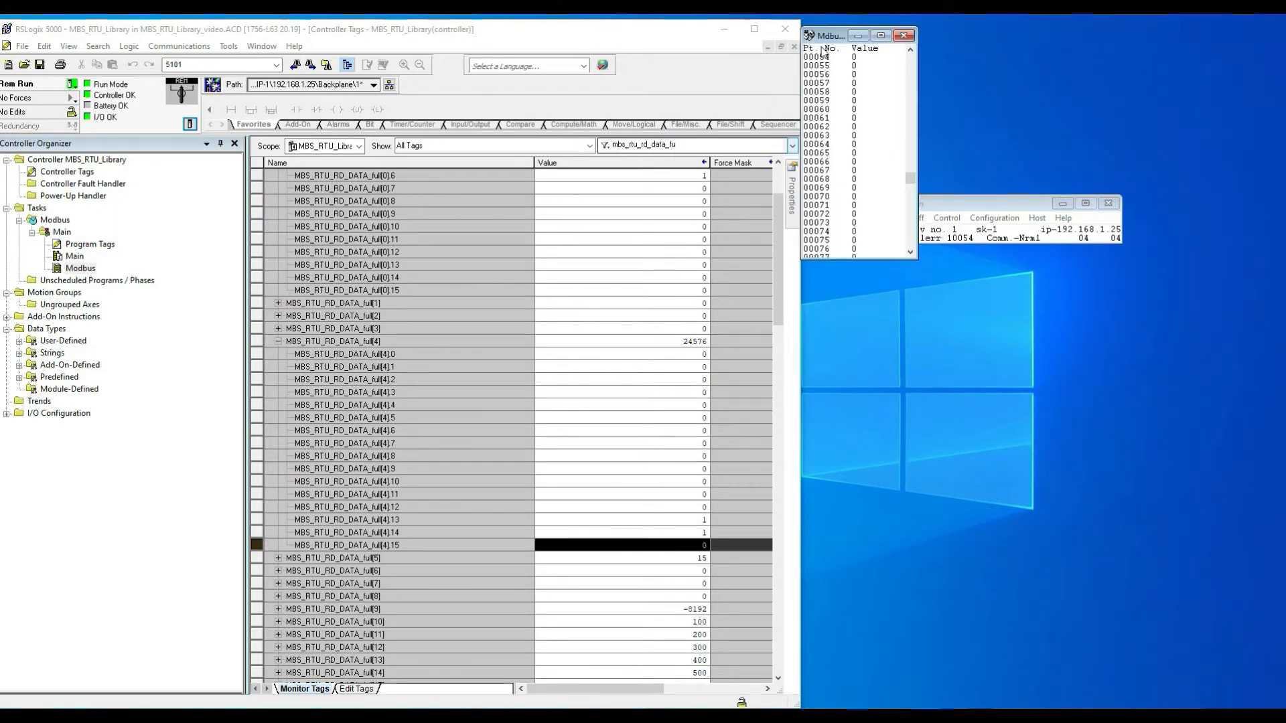
pyautogui.click(1063, 203)
pyautogui.moveTo(915, 258); pyautogui.dragTo(960, 704)
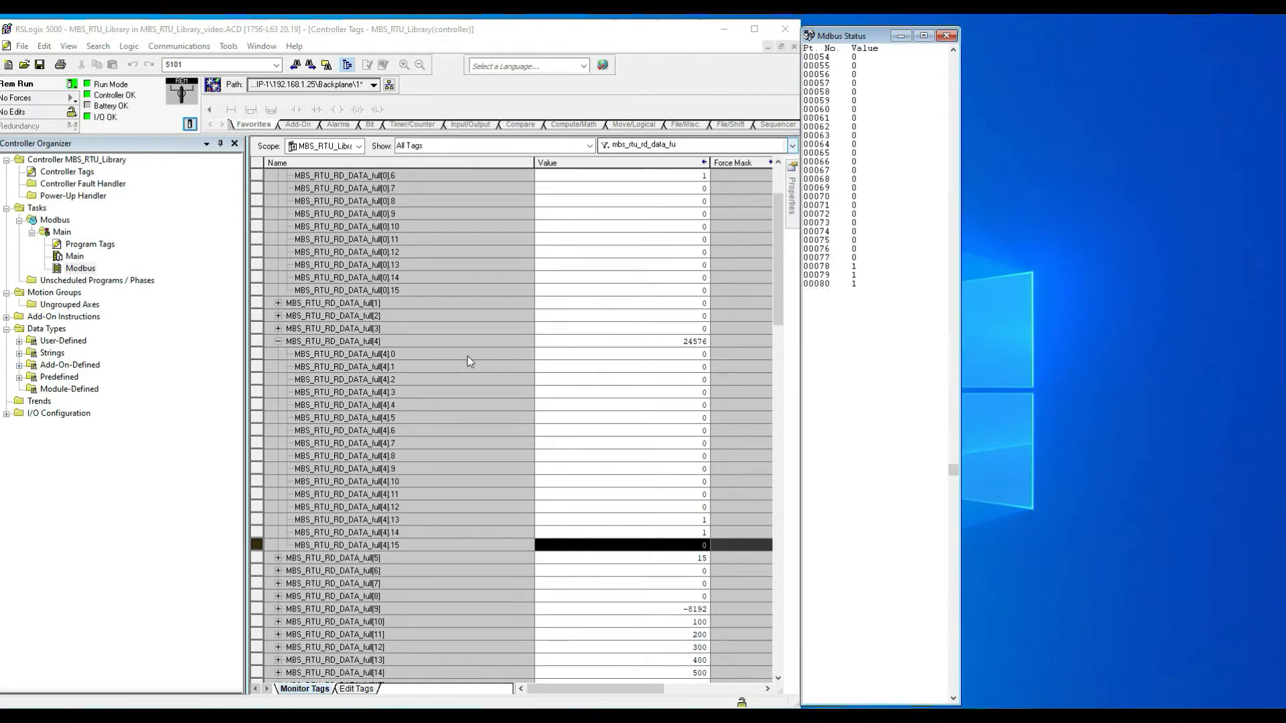
# Step: Collapse MBS_RTU_RD_DATA_full[4], expand MBS_RTU_RD_DATA_full[5] and scroll the Status window back to point 00001
pyautogui.click(279, 342)
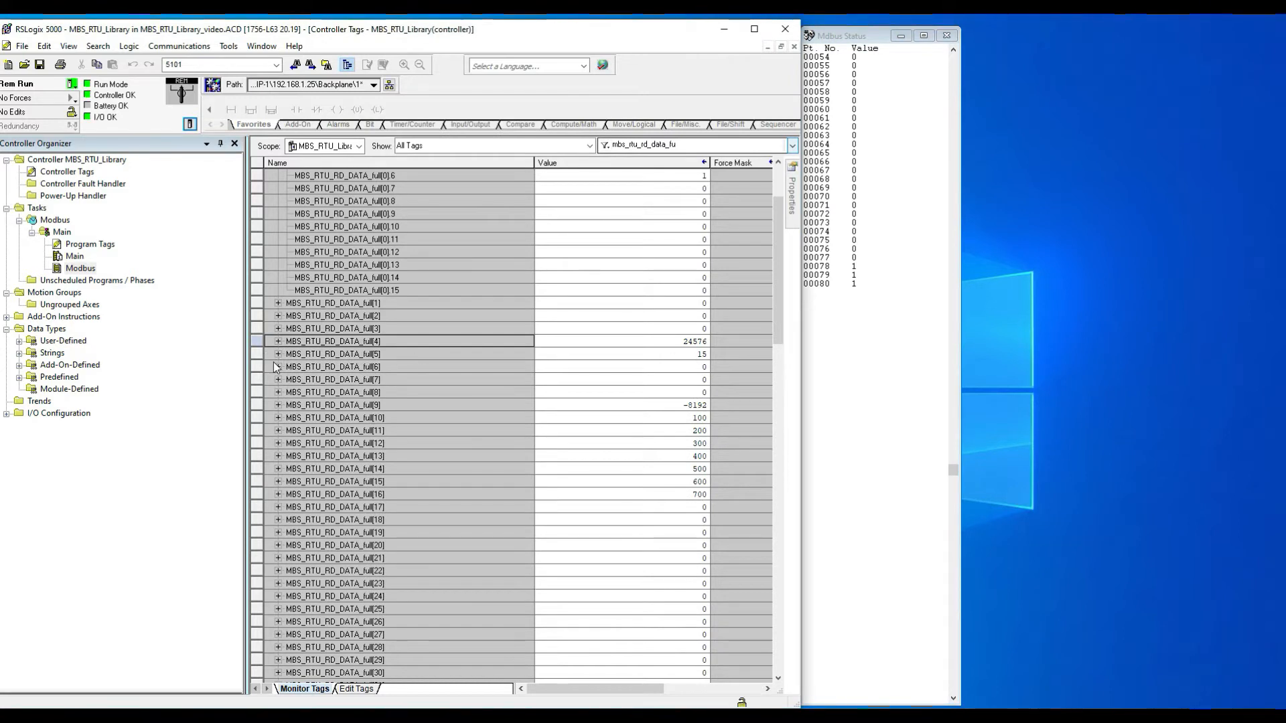
pyautogui.click(278, 354)
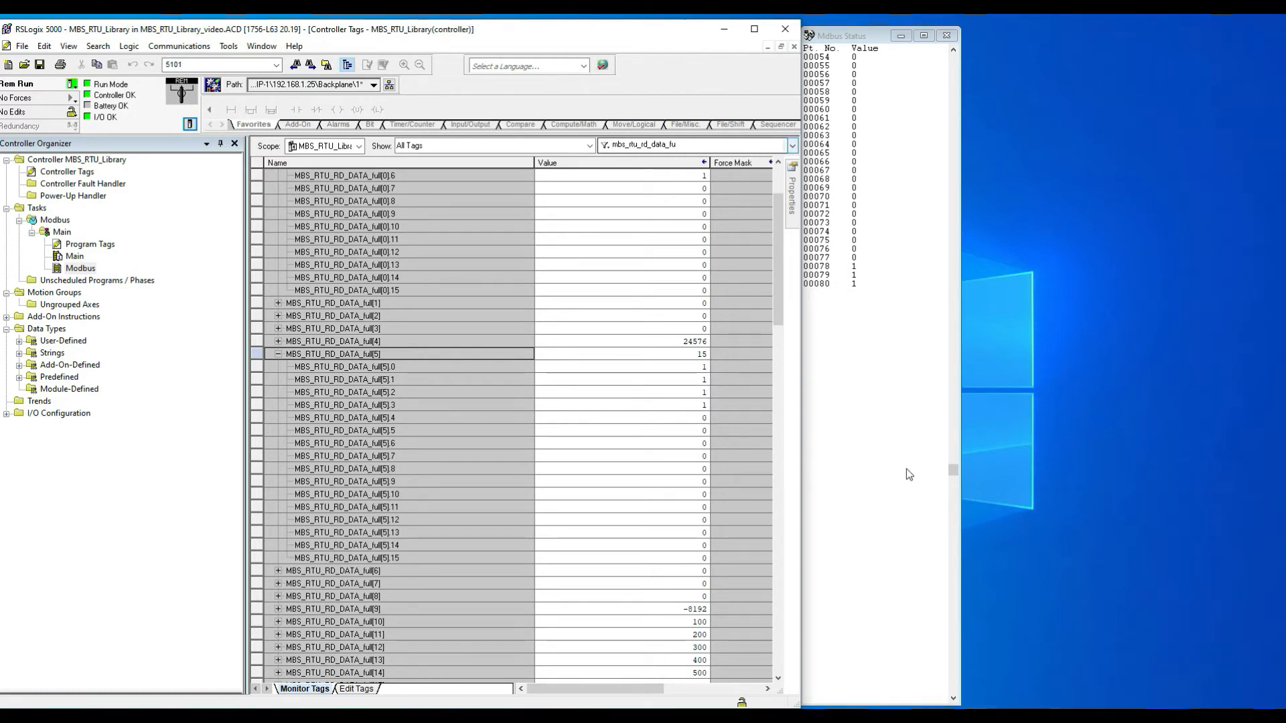
pyautogui.moveTo(951, 474); pyautogui.dragTo(962, 54)
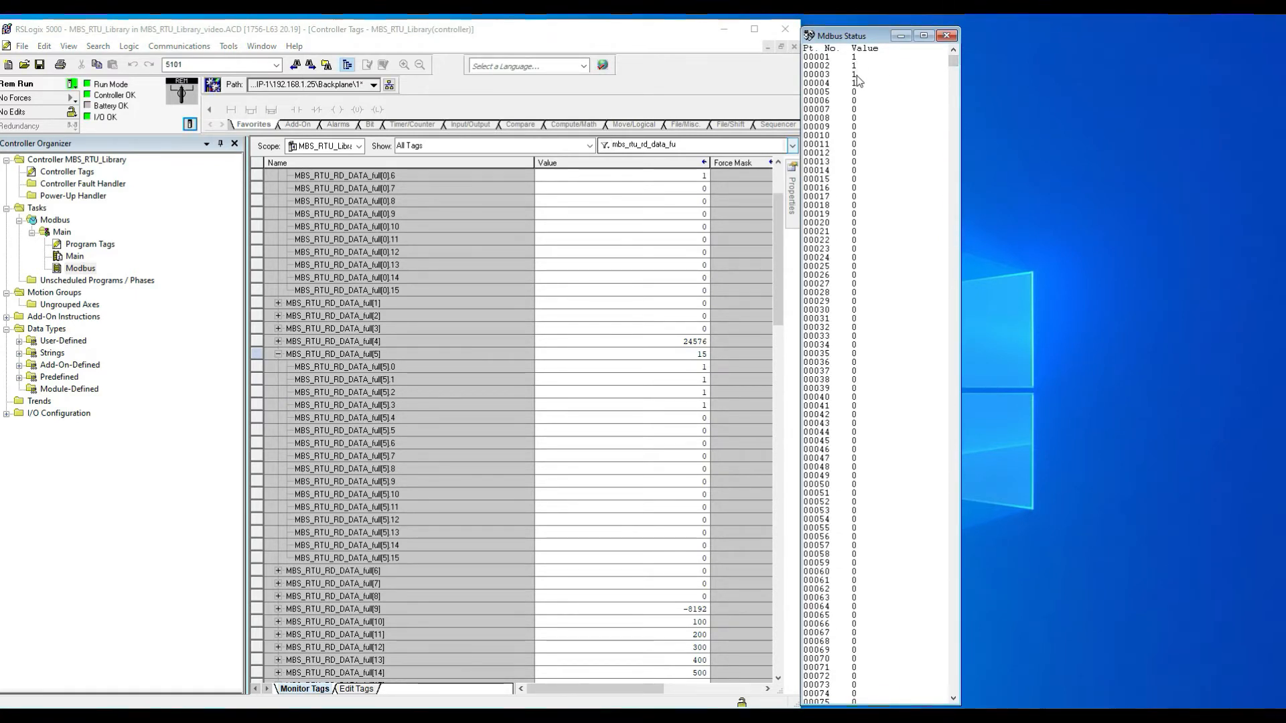
pyautogui.doubleClick(693, 366)
pyautogui.press('Return')
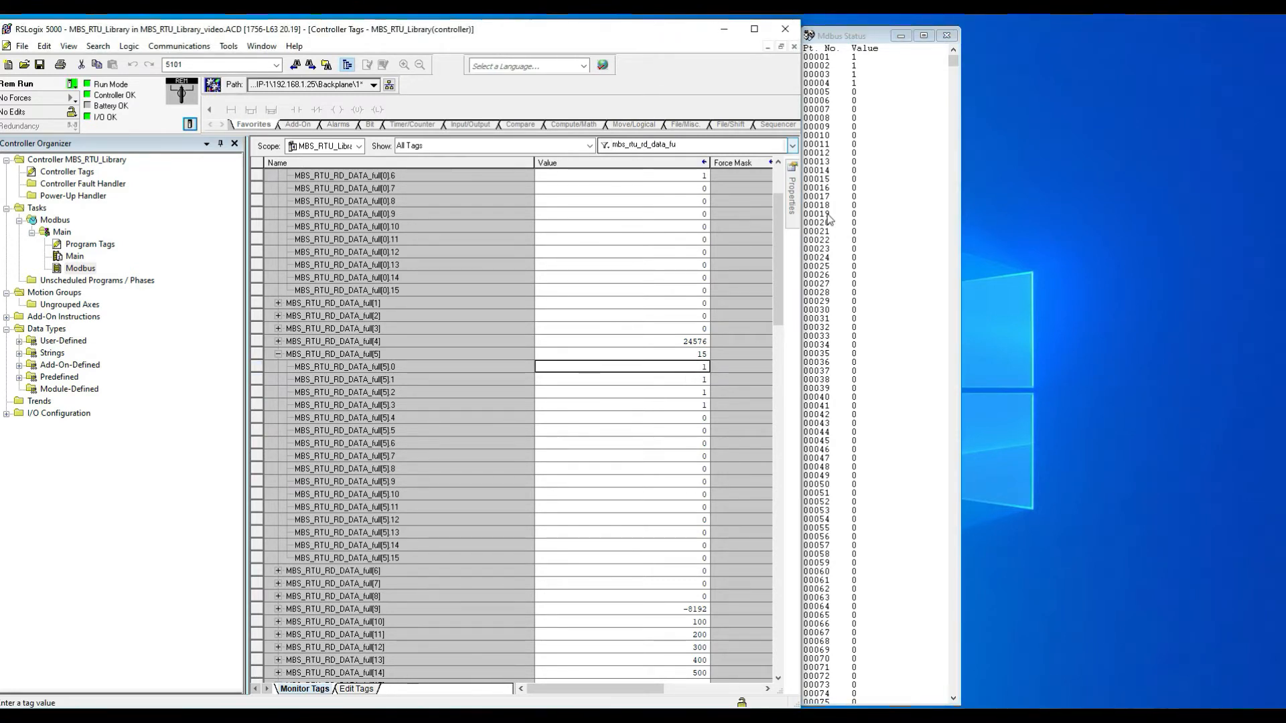
# Step: Set status points 00001, 00002 and 00003 to 0 in the simulator
pyautogui.doubleClick(847, 57)
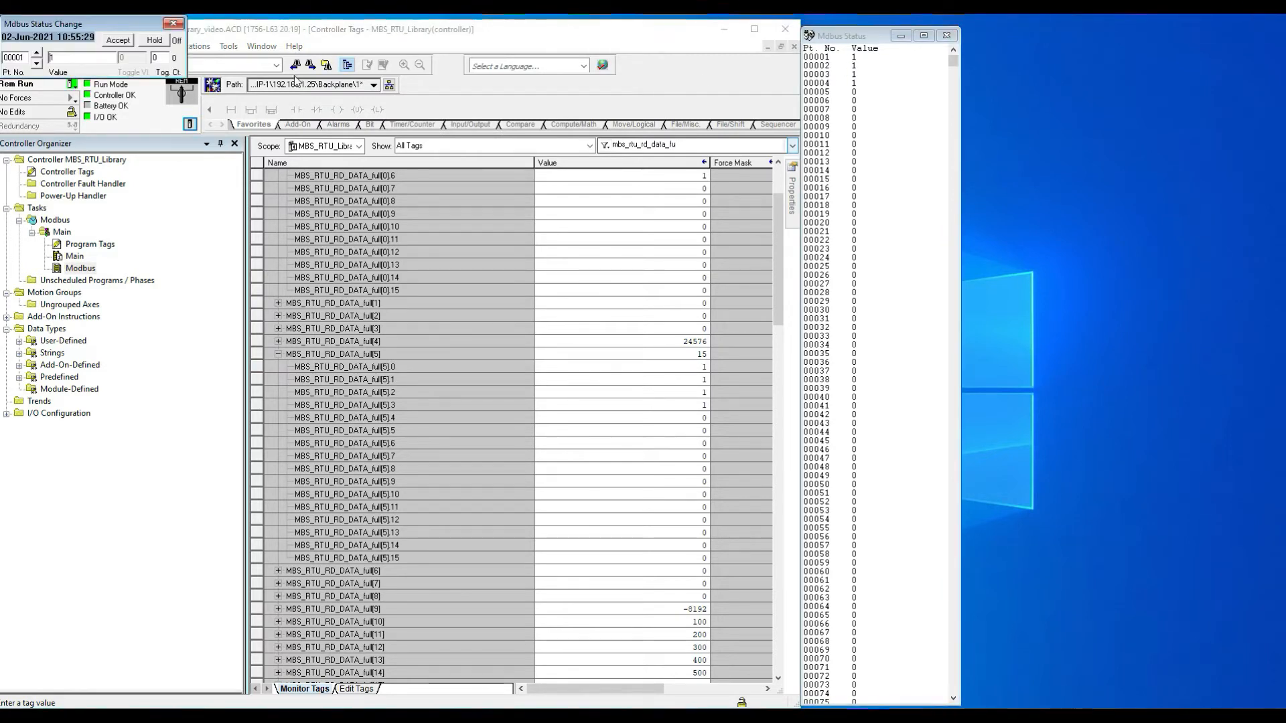
pyautogui.moveTo(87, 25); pyautogui.dragTo(1043, 29)
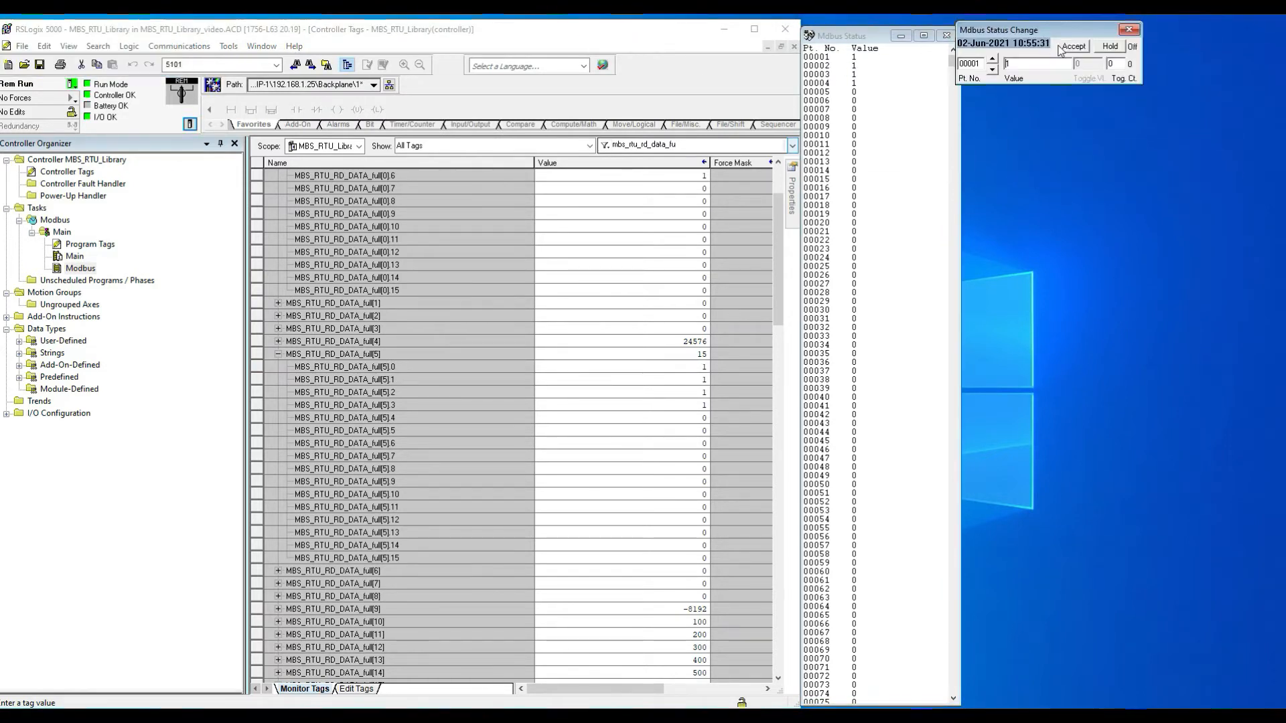
pyautogui.click(1074, 46)
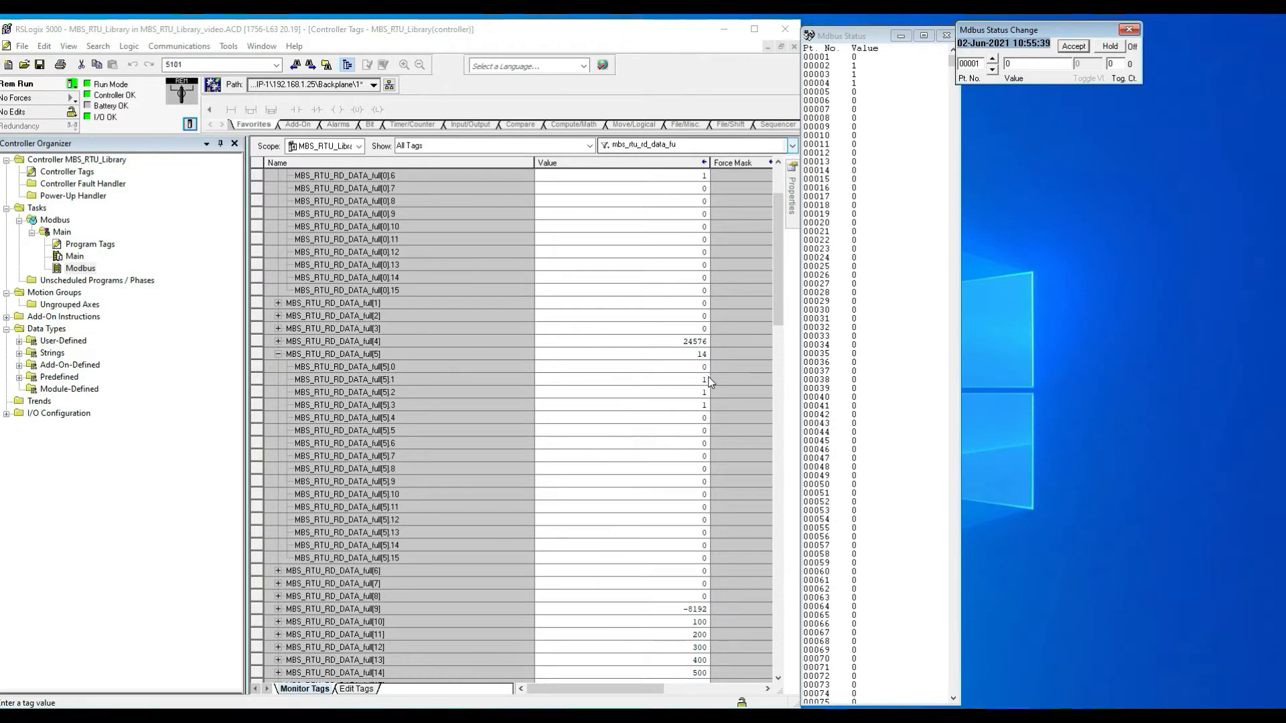
pyautogui.click(993, 59)
pyautogui.write('0')
pyautogui.click(1074, 46)
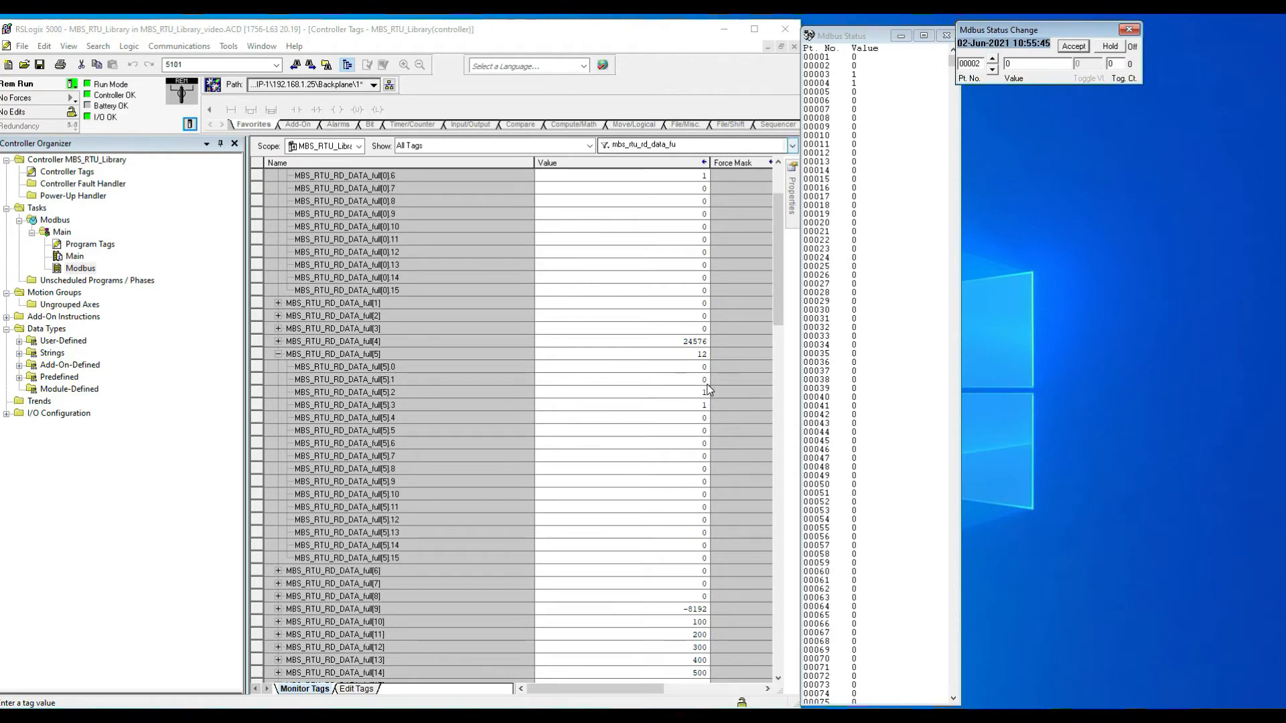
pyautogui.click(992, 59)
pyautogui.write('0')
pyautogui.click(1073, 46)
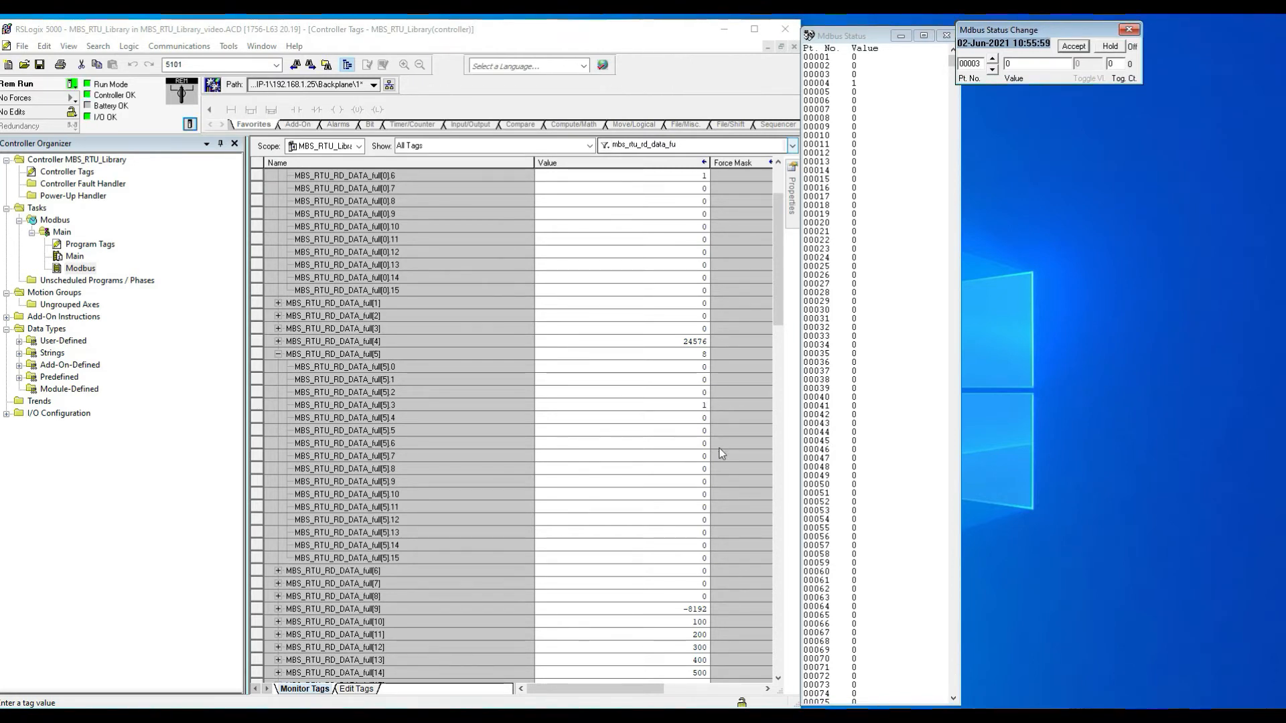
# Step: Scroll the Status window to its last points and expand MBS_RTU_RD_DATA_full[9] to show its bits
pyautogui.moveTo(952, 62); pyautogui.dragTo(939, 260)
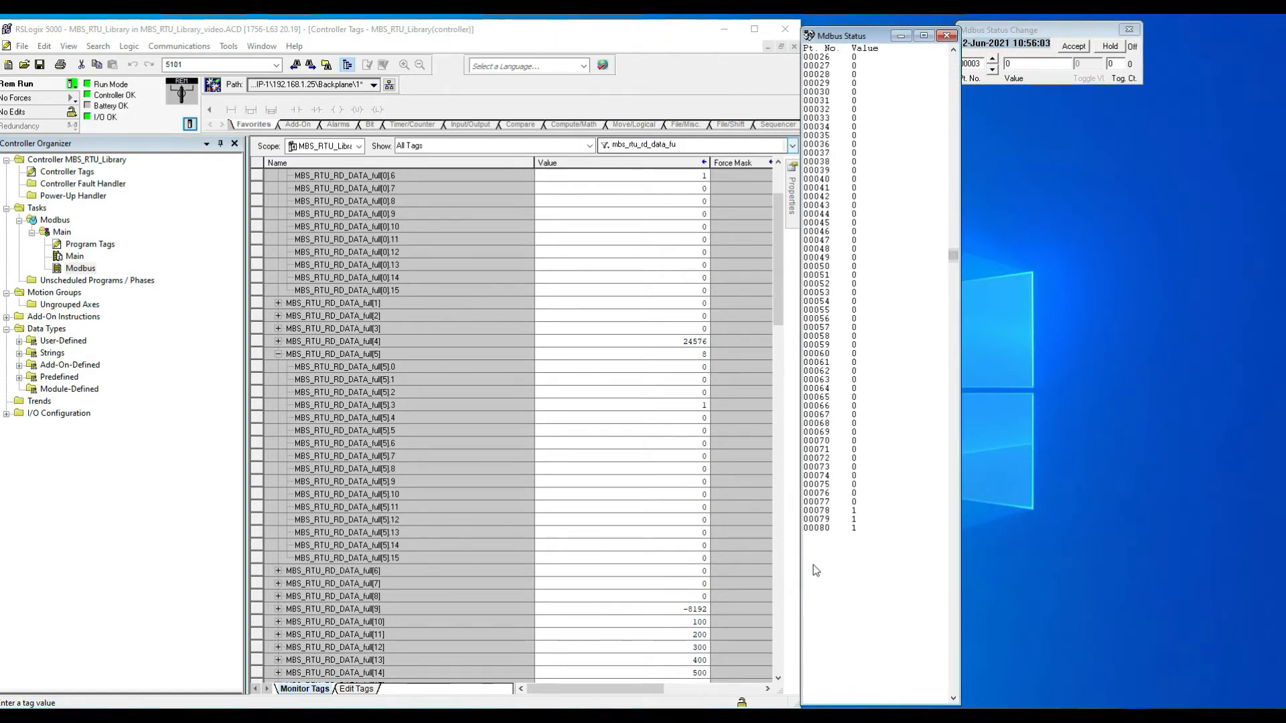
pyautogui.click(278, 609)
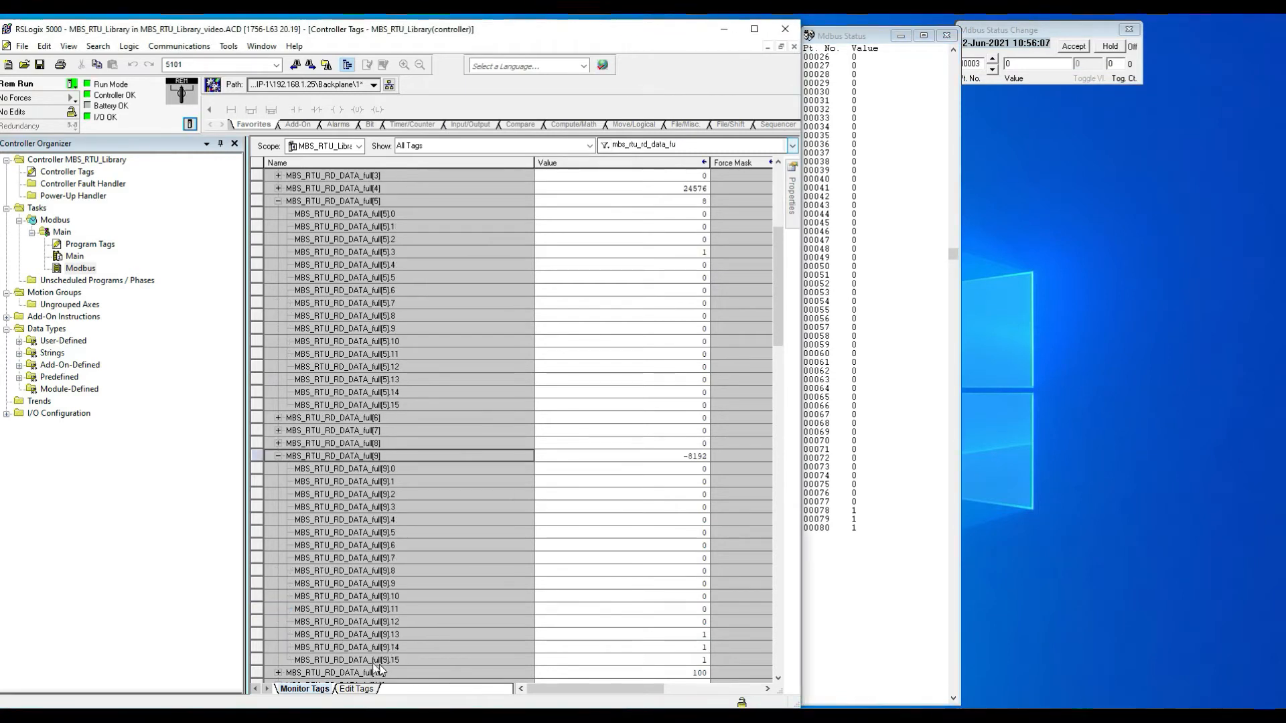
pyautogui.click(266, 661)
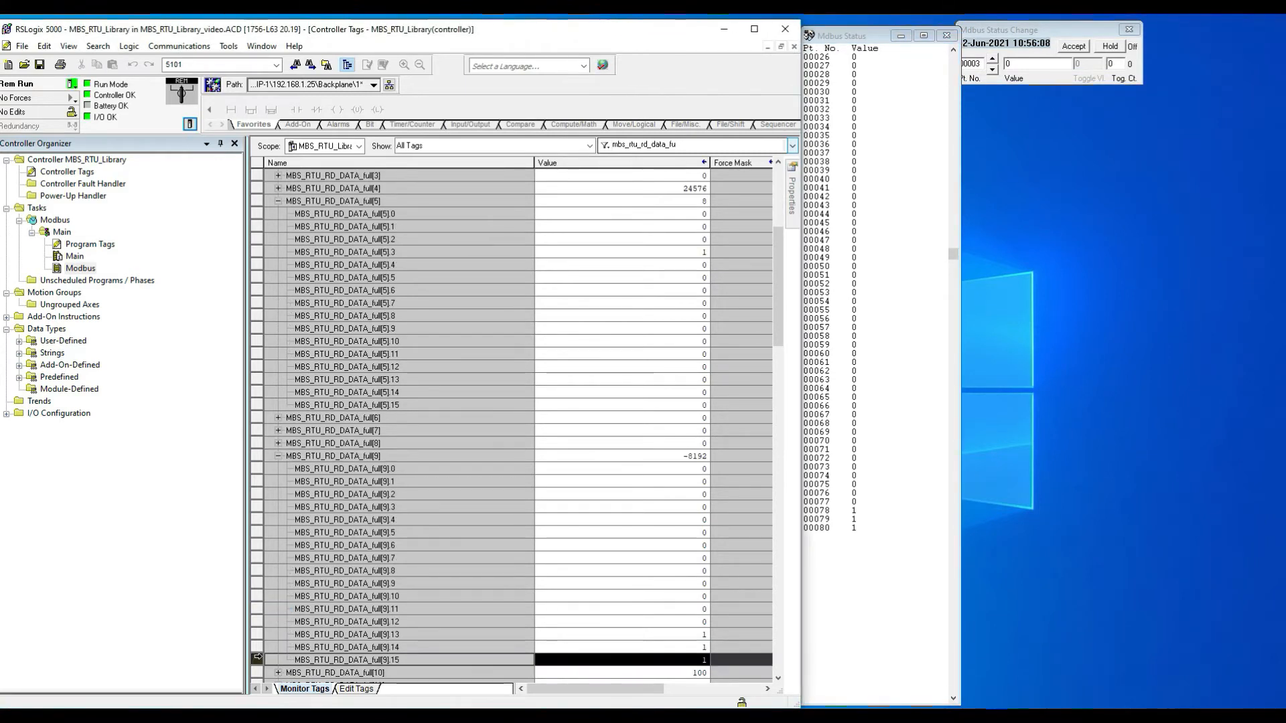
# Step: Set status point 00080 to 0, then close the status change and Status windows
pyautogui.doubleClick(822, 530)
pyautogui.click(1027, 62)
pyautogui.write('0')
pyautogui.click(1074, 46)
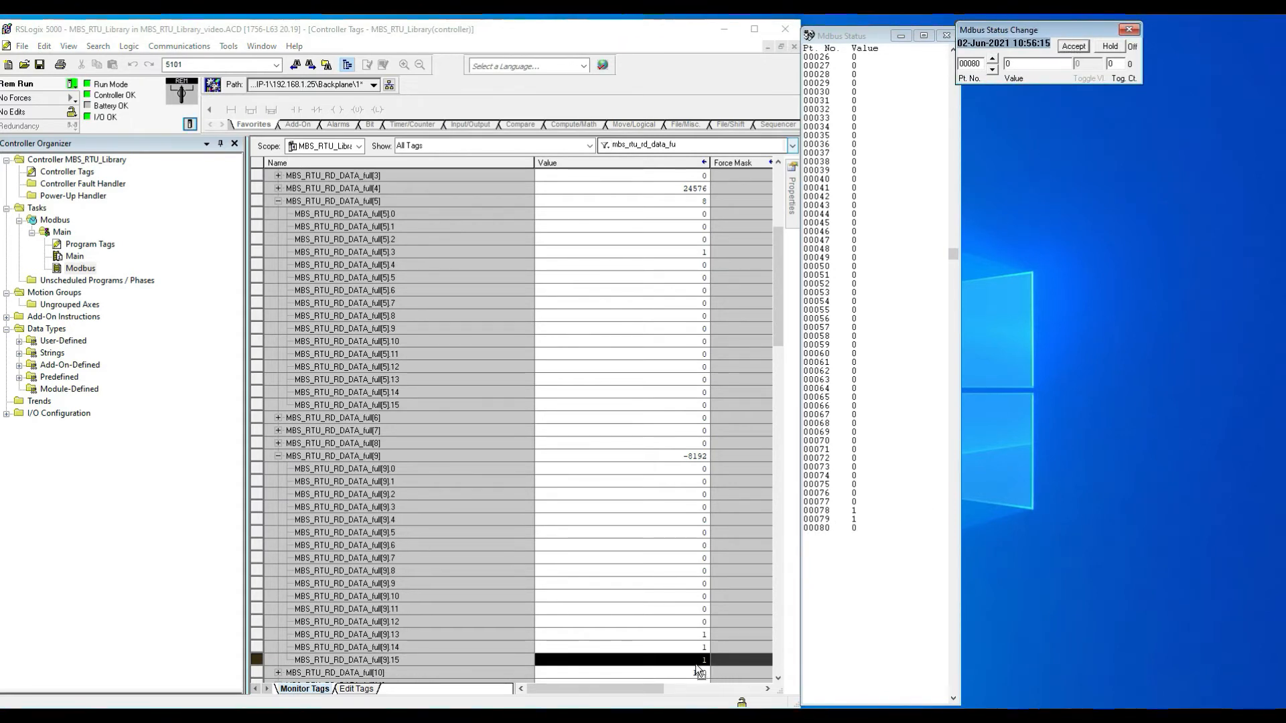
pyautogui.click(778, 678)
pyautogui.click(778, 678)
pyautogui.click(778, 678)
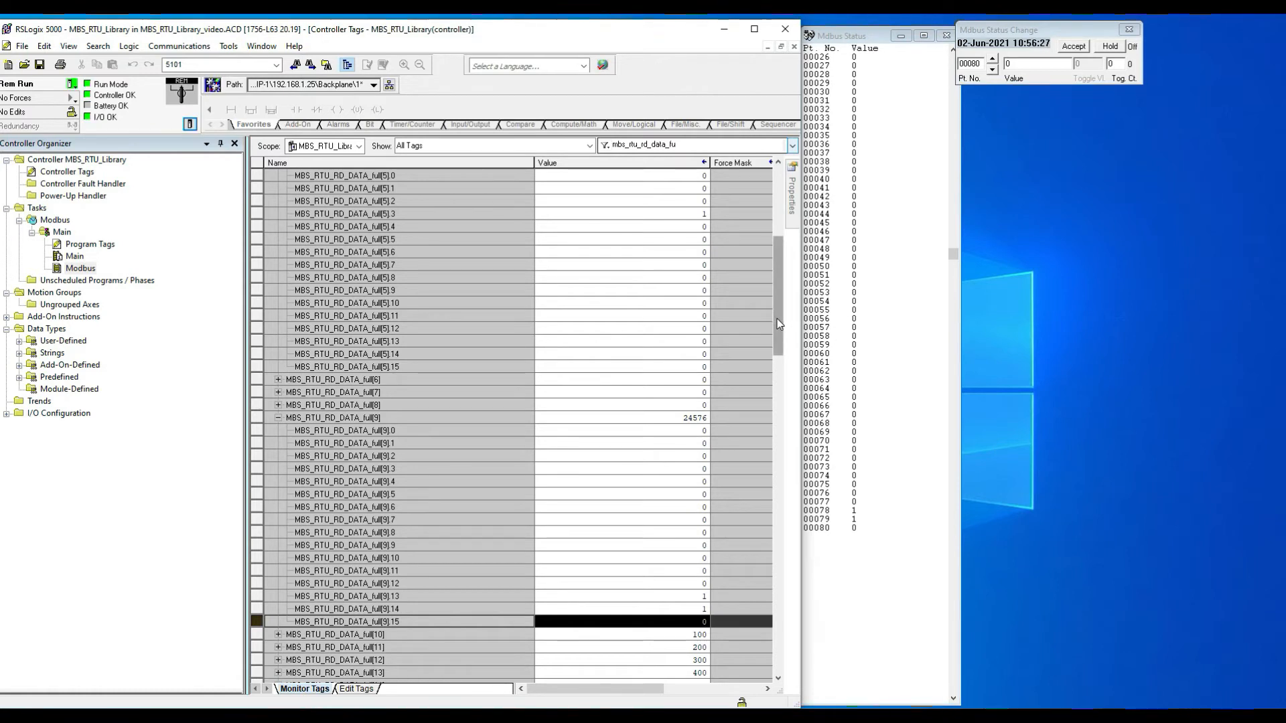
pyautogui.click(1130, 30)
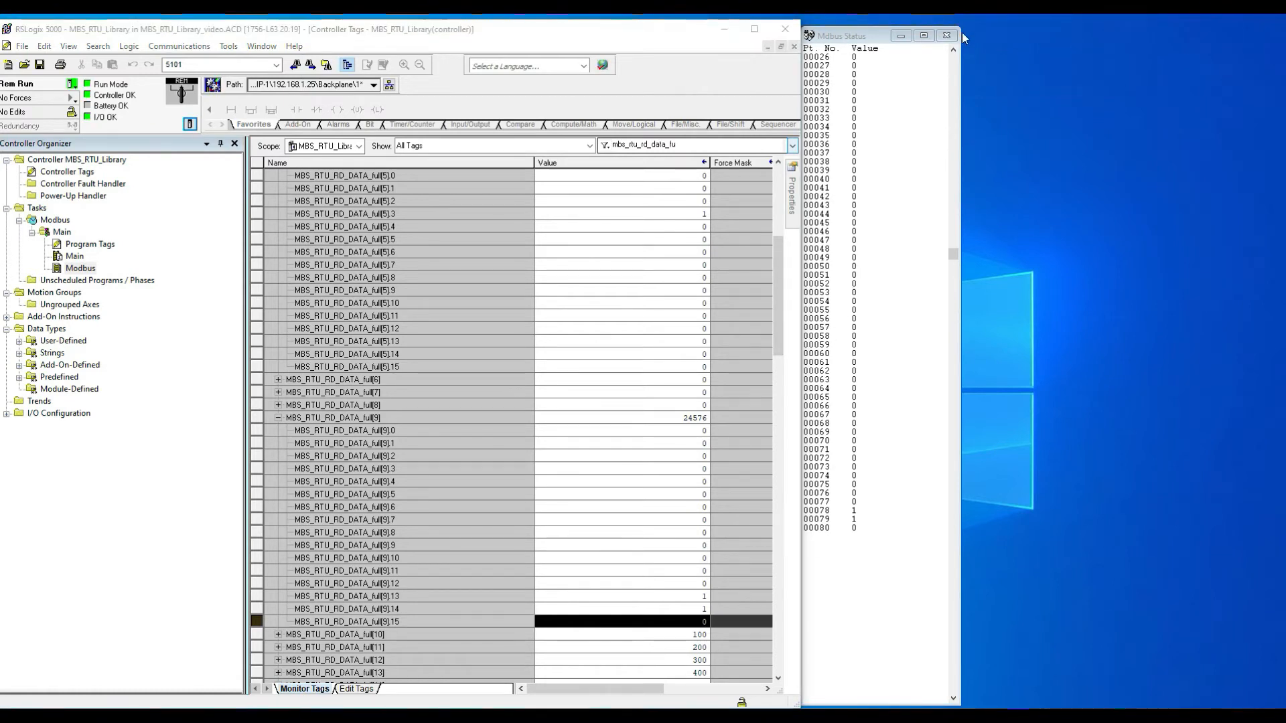
pyautogui.click(946, 36)
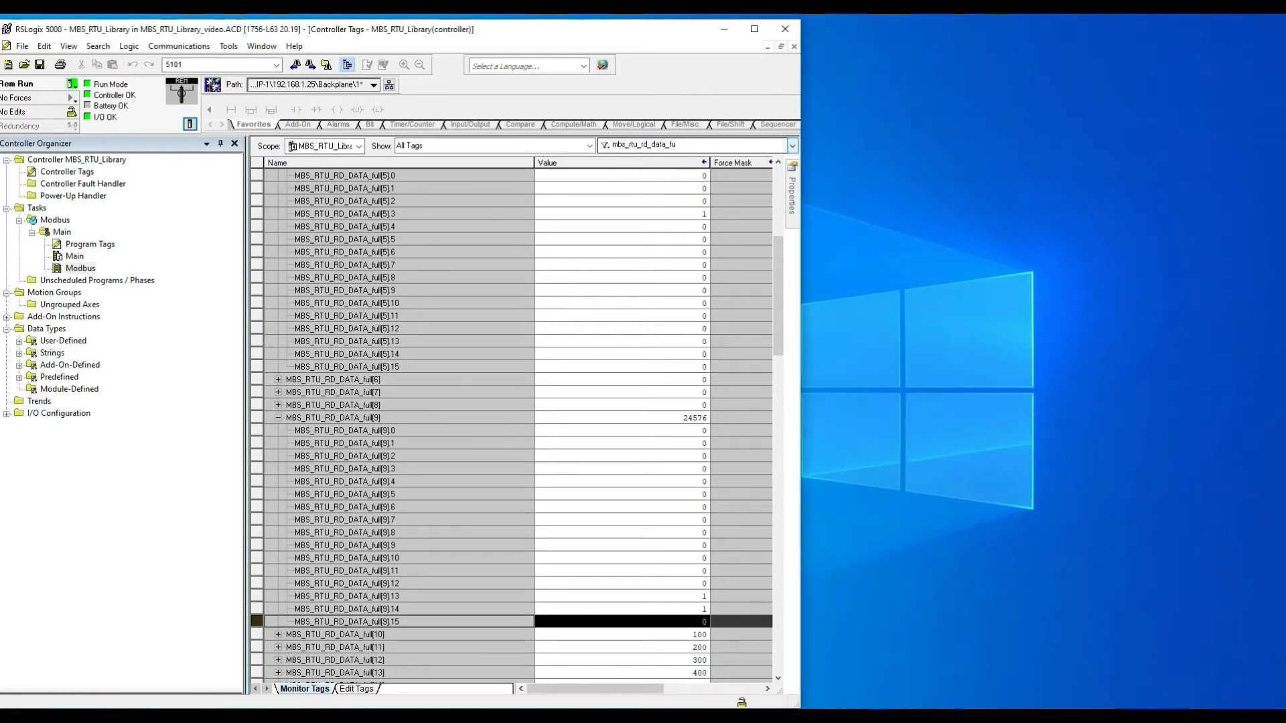
# Step: Open the simulator's Input Regs. display and enlarge its window to list registers 00001 to 00050
pyautogui.click(869, 218)
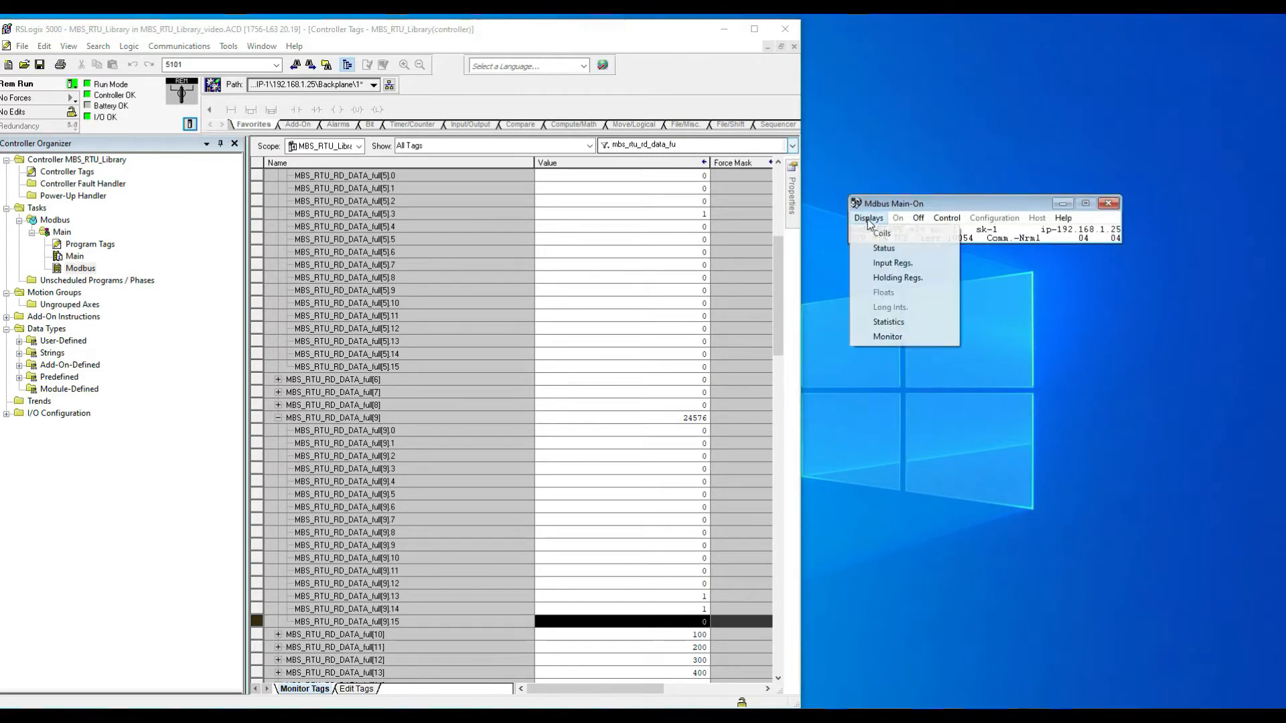
pyautogui.click(907, 278)
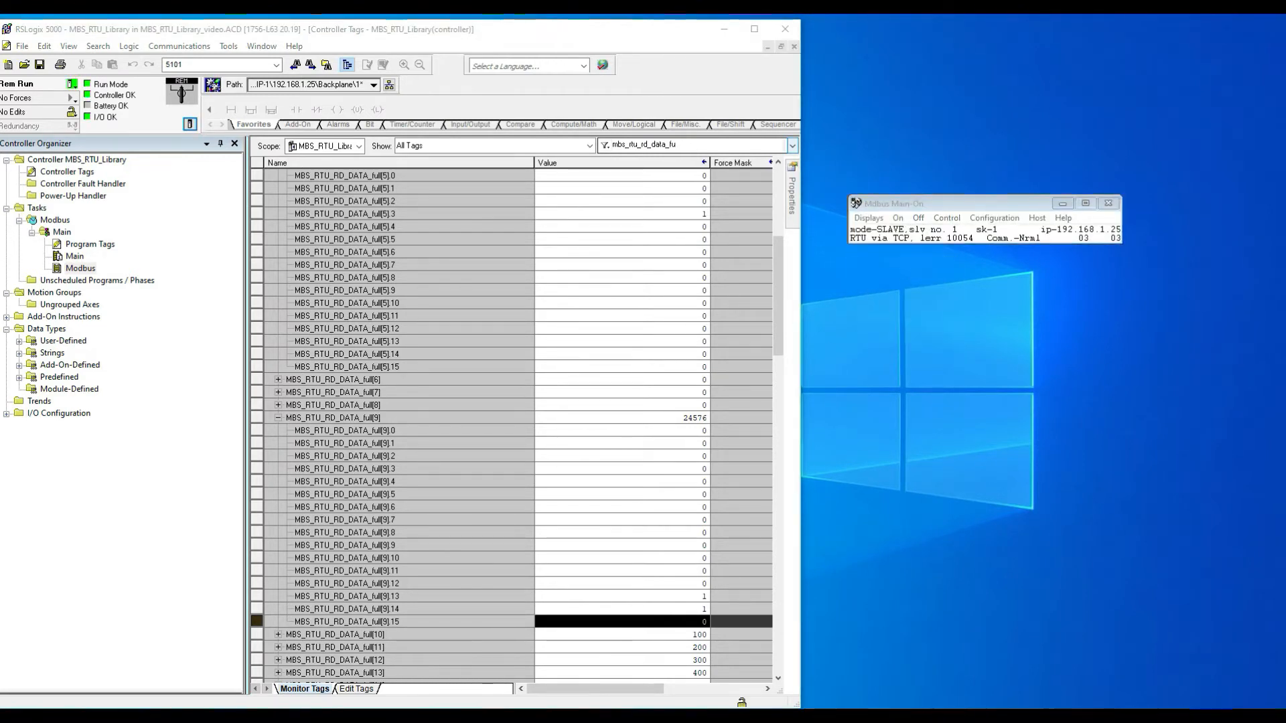
pyautogui.moveTo(1, 100); pyautogui.dragTo(833, 32)
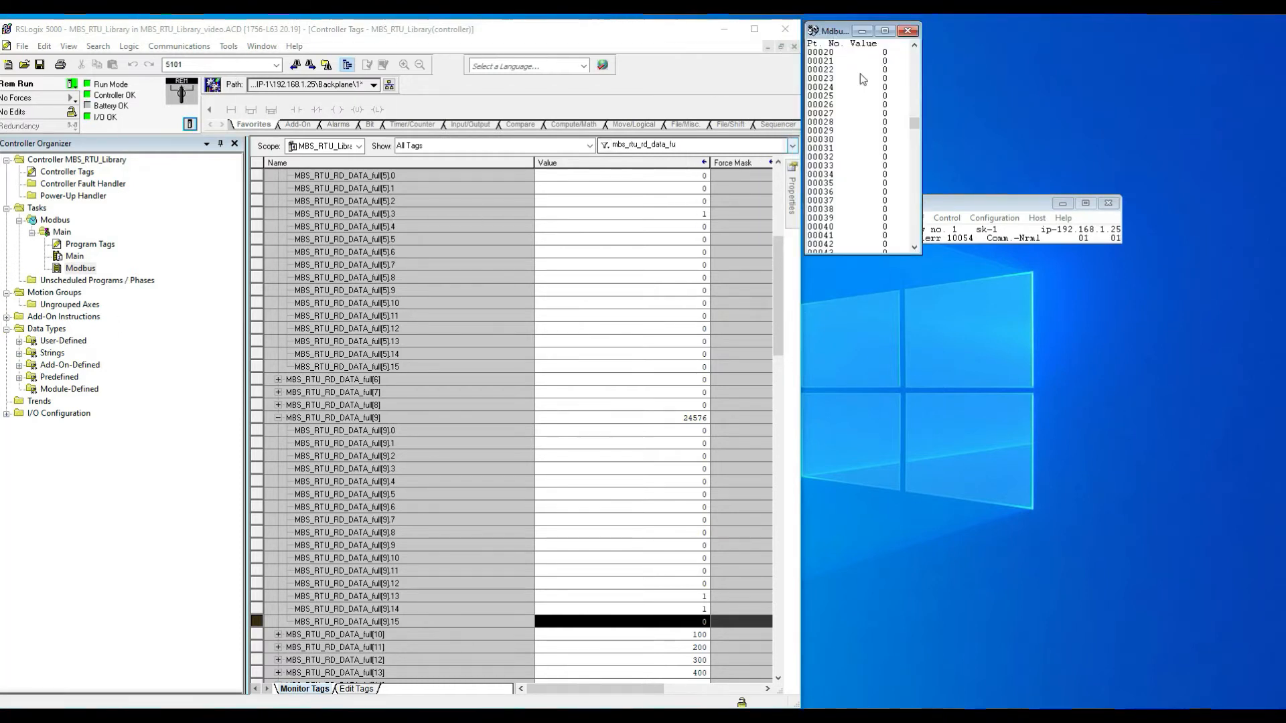
pyautogui.click(1063, 203)
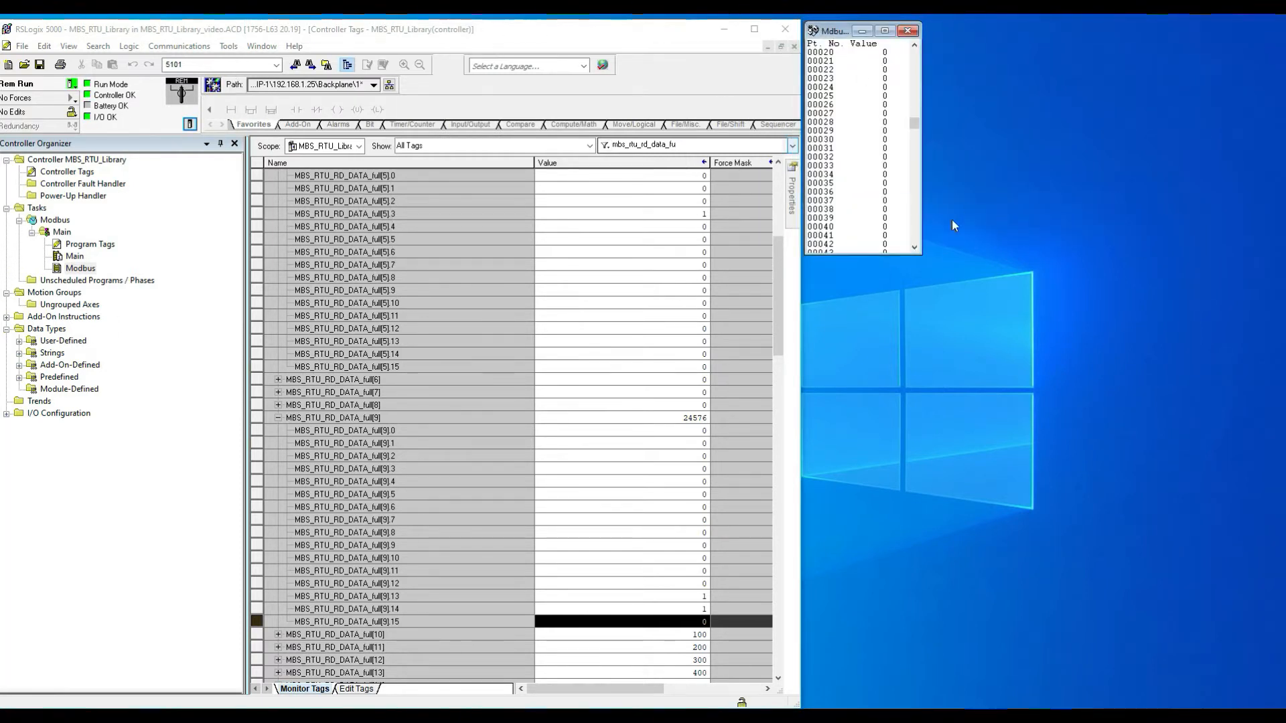
pyautogui.moveTo(922, 254); pyautogui.dragTo(932, 697)
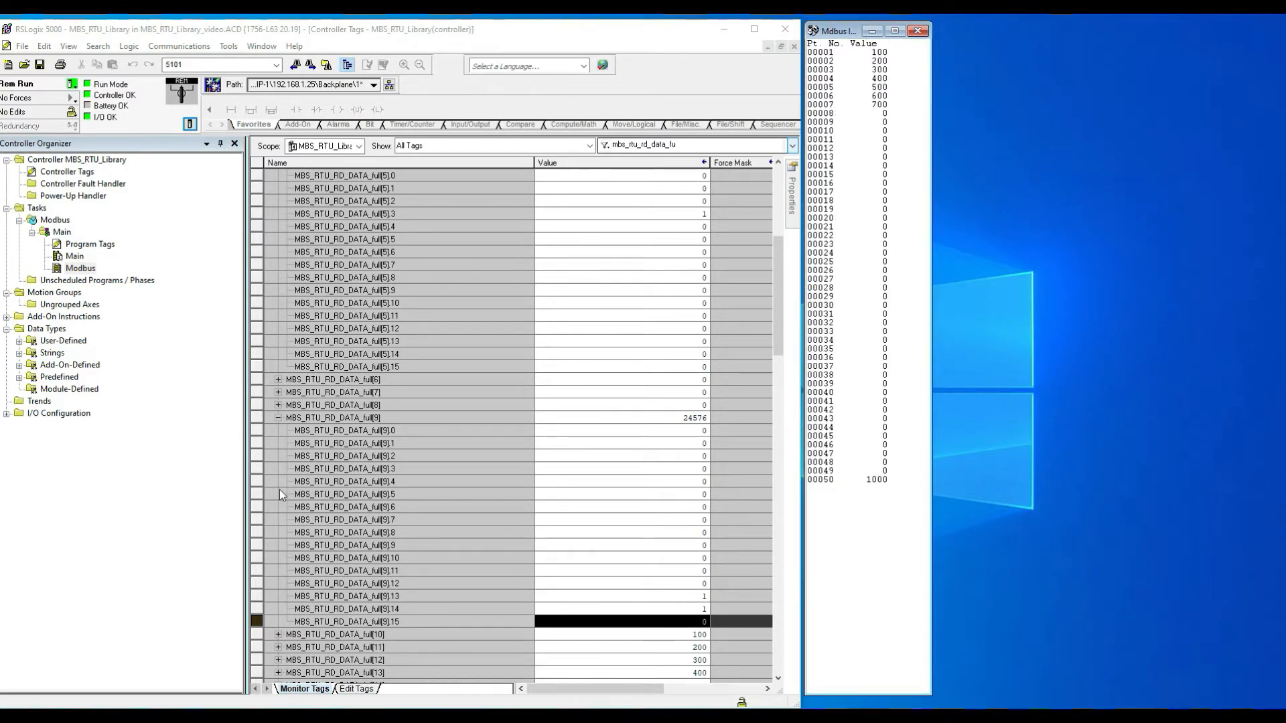
# Step: Collapse MBS_RTU_RD_DATA_full[9] and set input registers 00001, 00002 and 00003 to 1001, 2001 and 3001
pyautogui.click(277, 417)
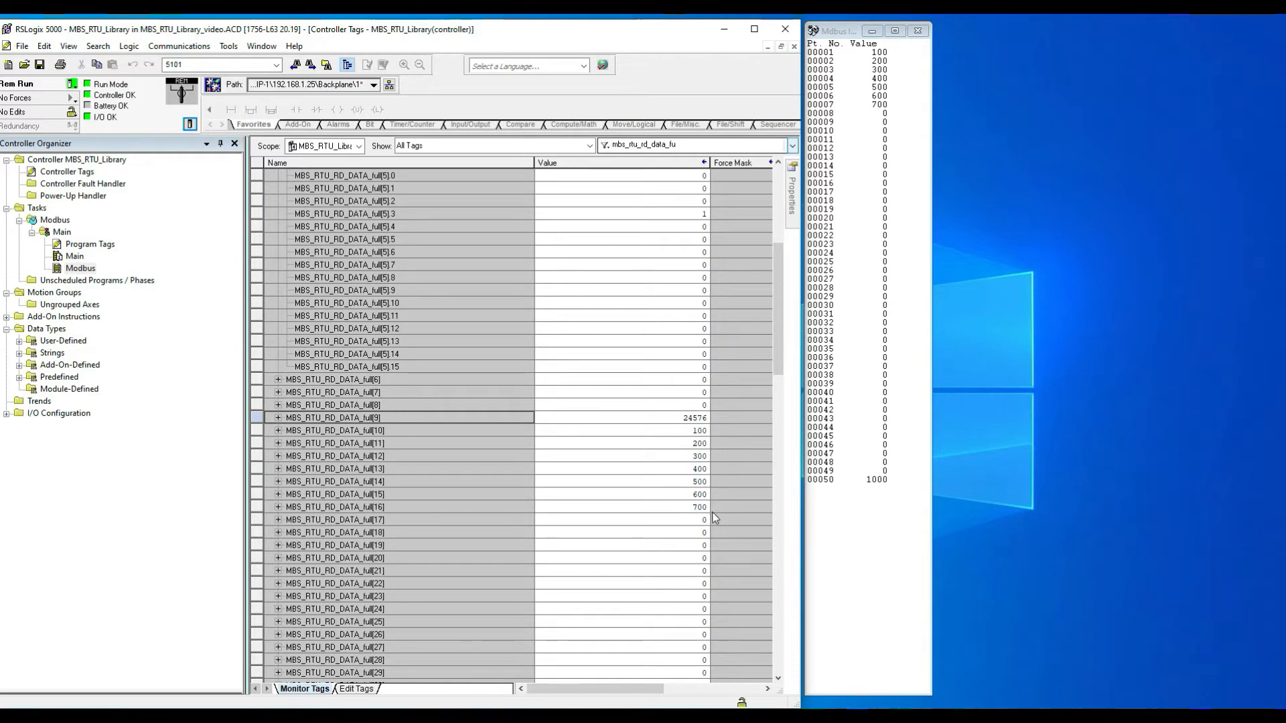
pyautogui.doubleClick(882, 52)
pyautogui.moveTo(66, 27); pyautogui.dragTo(1033, 65)
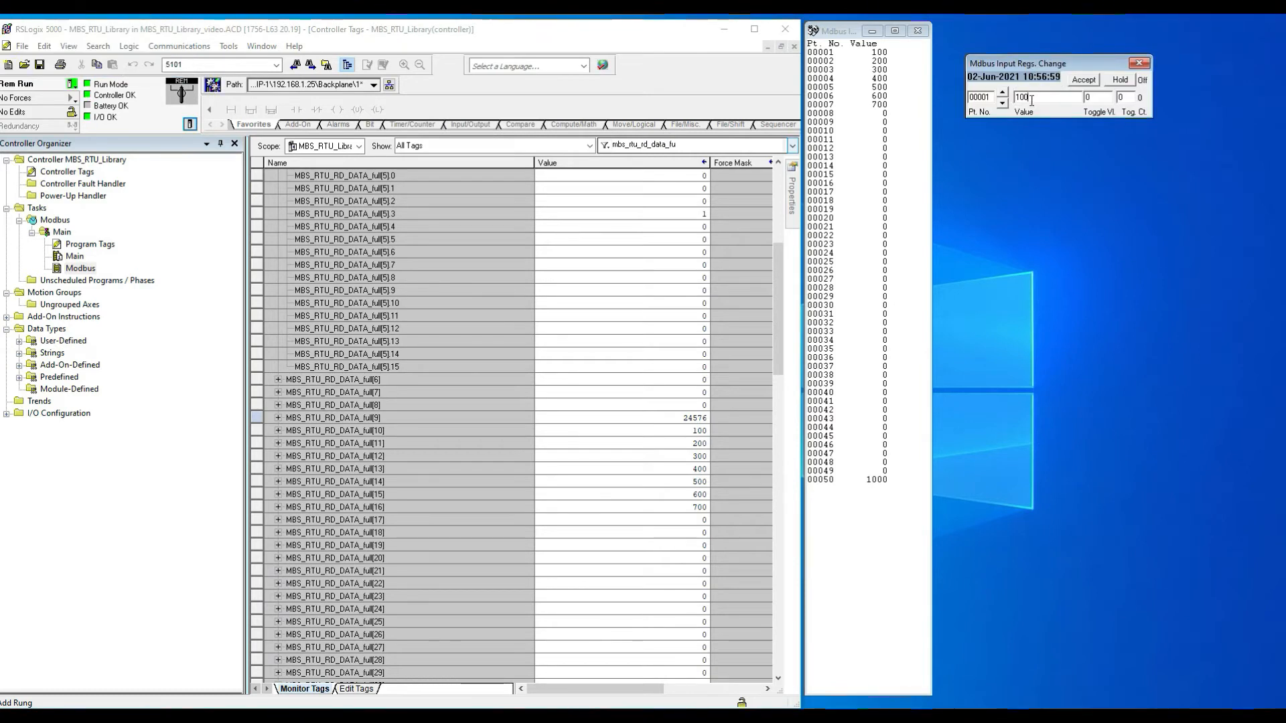
pyautogui.write('1')
pyautogui.click(1085, 80)
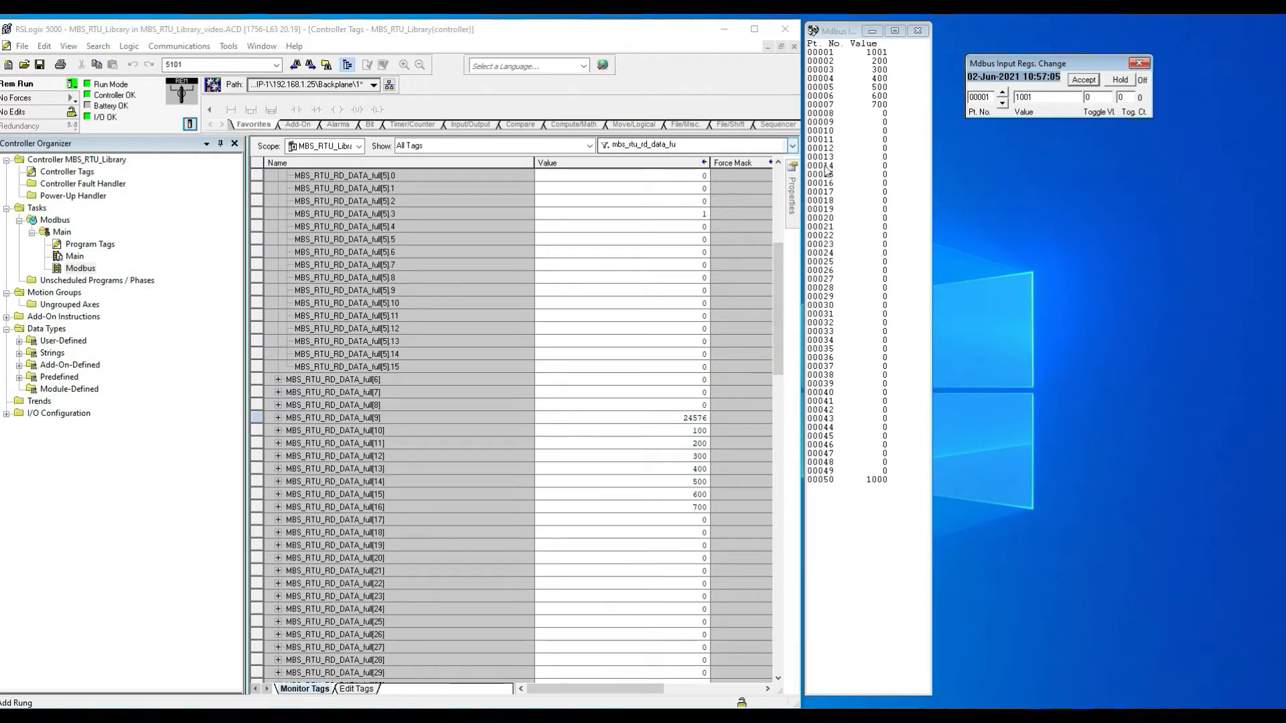
pyautogui.click(1003, 94)
pyautogui.click(1040, 98)
pyautogui.write('1')
pyautogui.click(1084, 80)
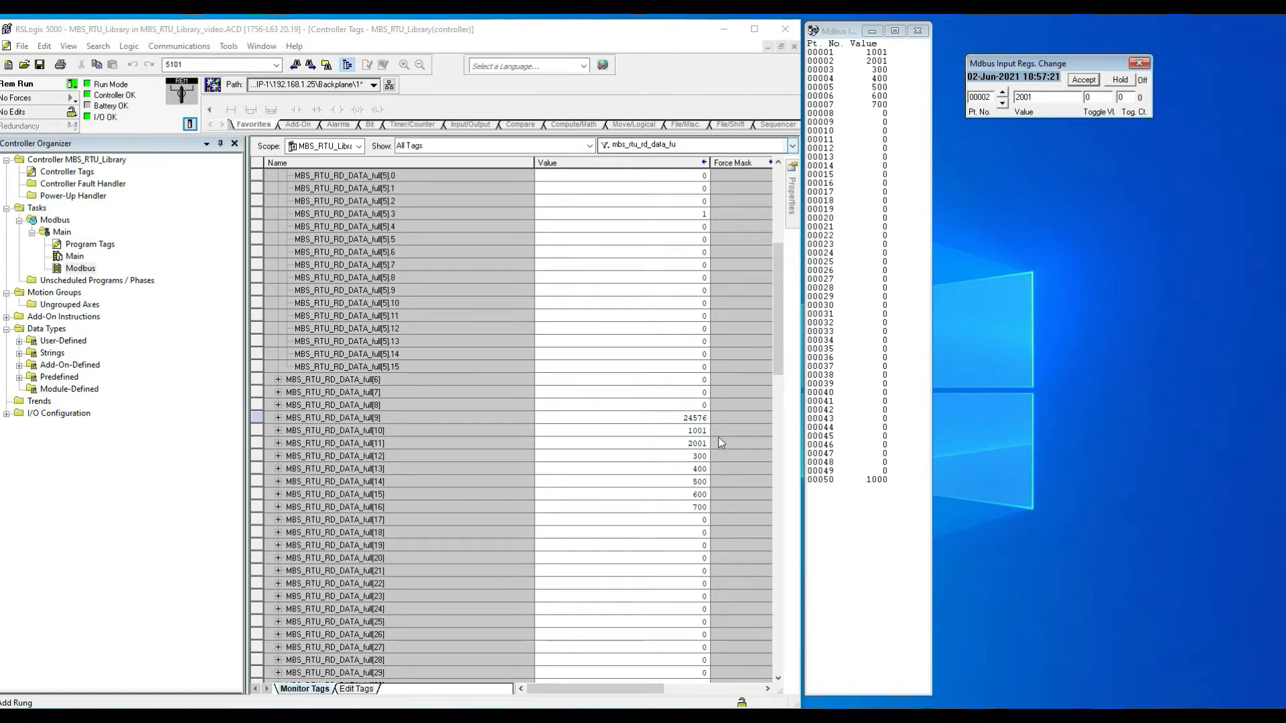
pyautogui.click(1002, 93)
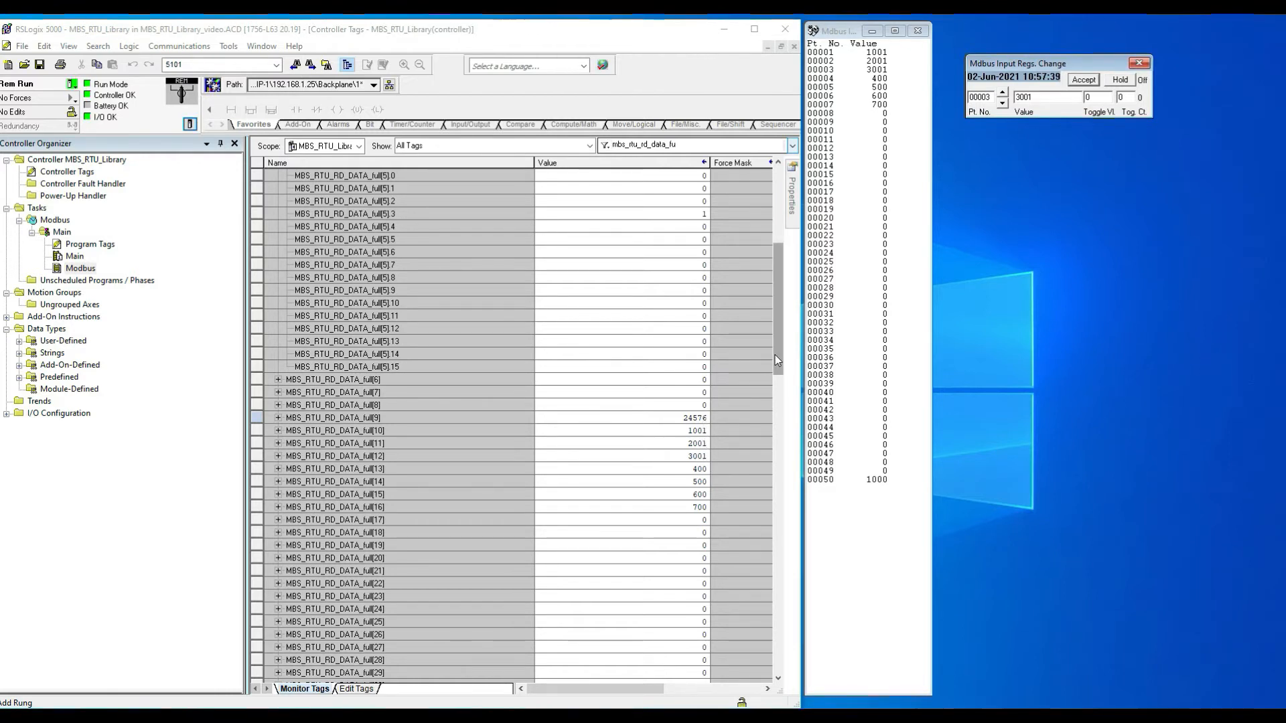
# Step: Scroll to MBS_RTU_RD_DATA_full[59], set input register 00050 to 10, and close the input register windows
pyautogui.moveTo(784, 355); pyautogui.dragTo(776, 419)
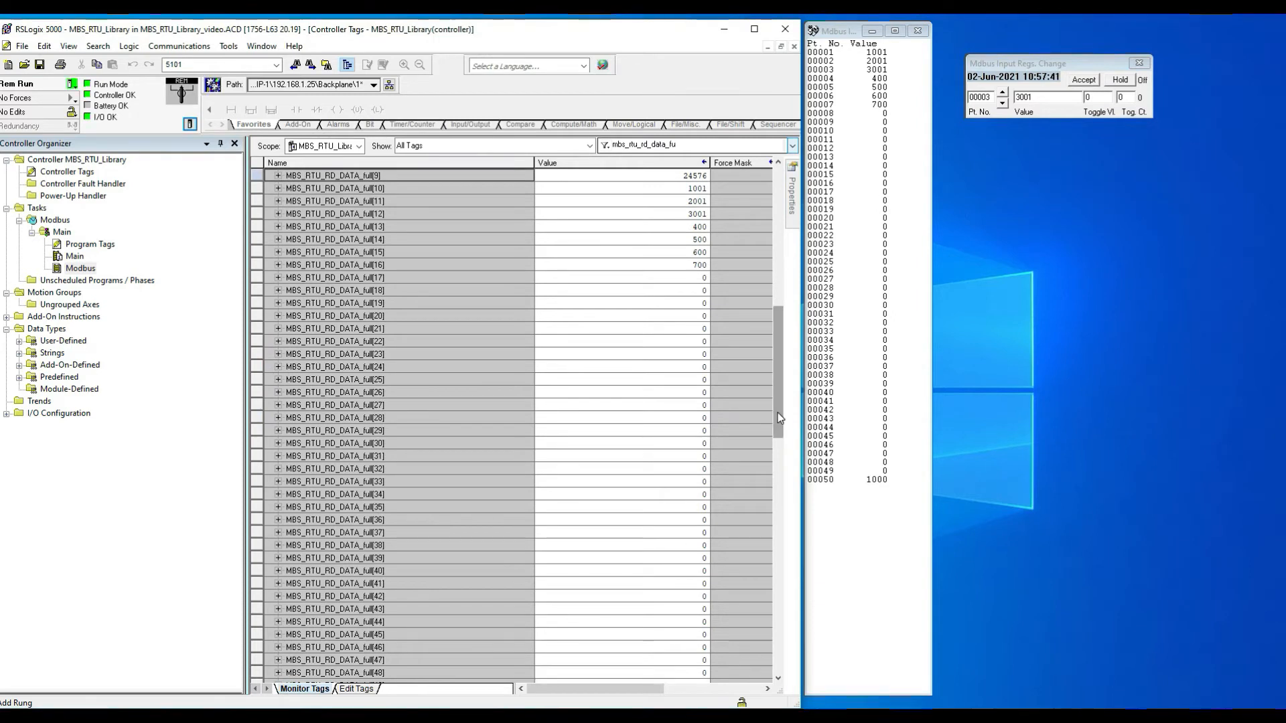
pyautogui.scroll(-8, 461, 536)
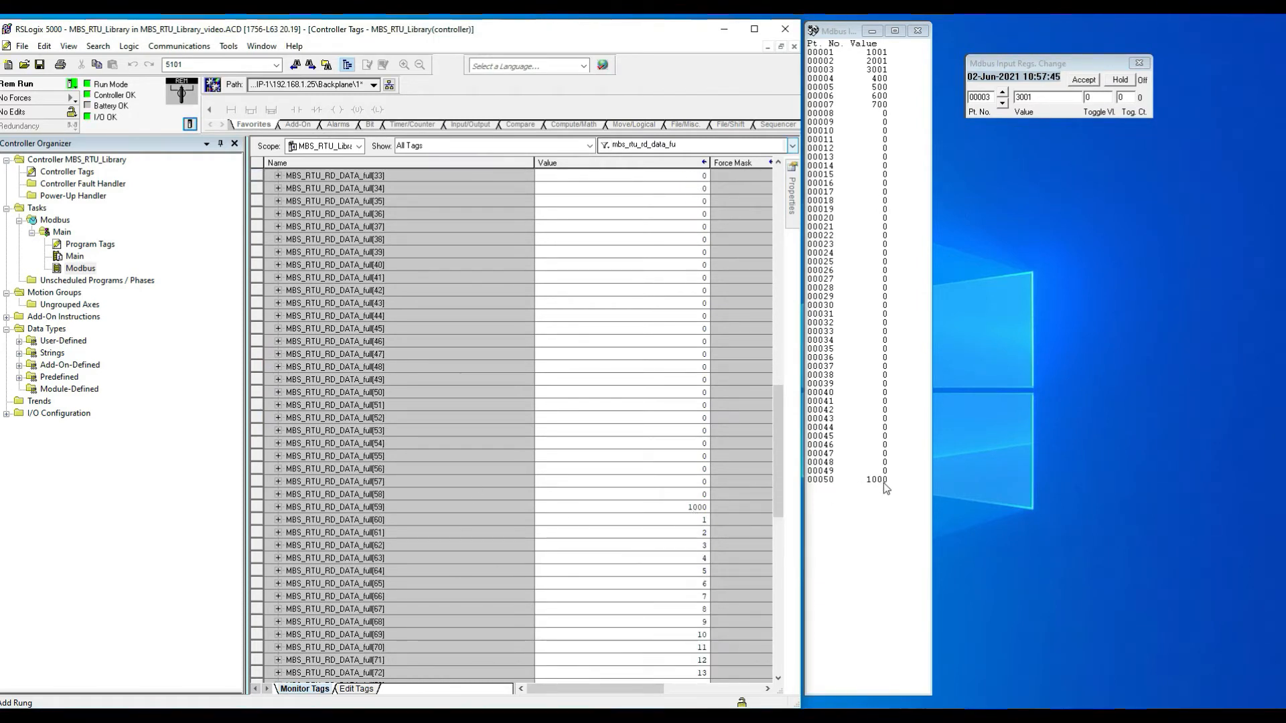
pyautogui.doubleClick(861, 480)
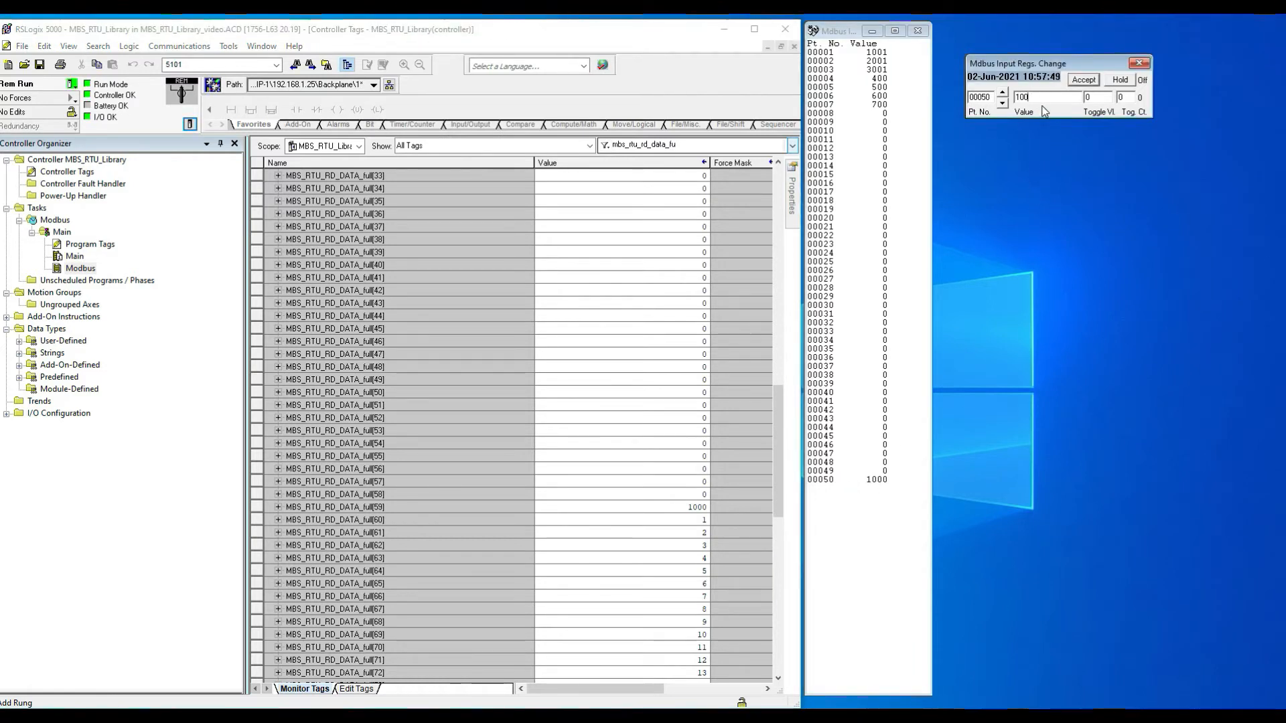
pyautogui.click(1084, 80)
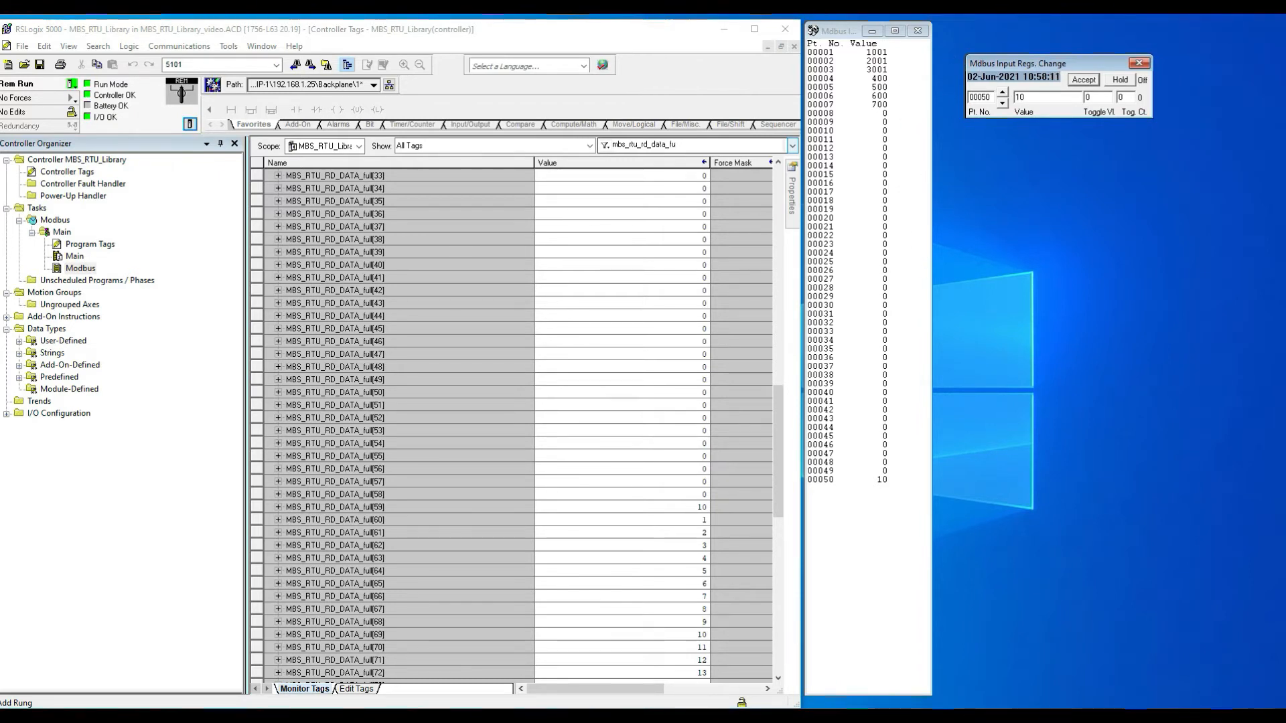
pyautogui.click(918, 30)
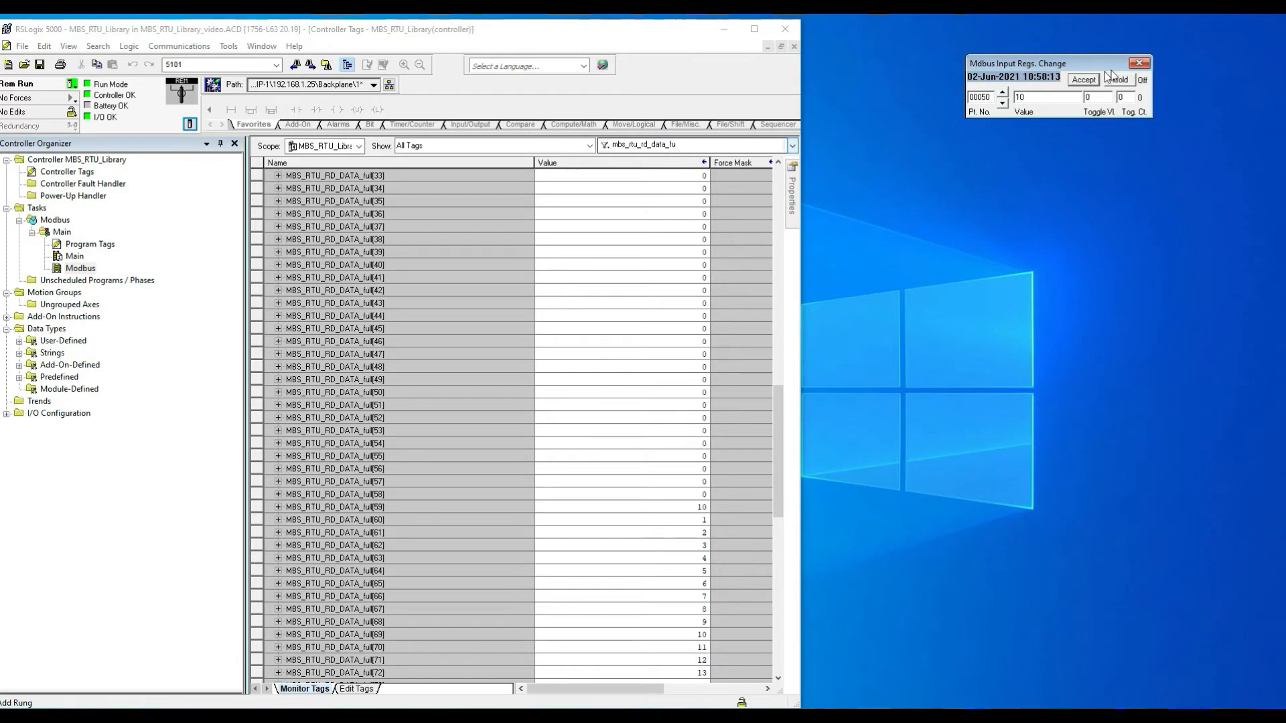
pyautogui.click(1139, 63)
pyautogui.click(878, 712)
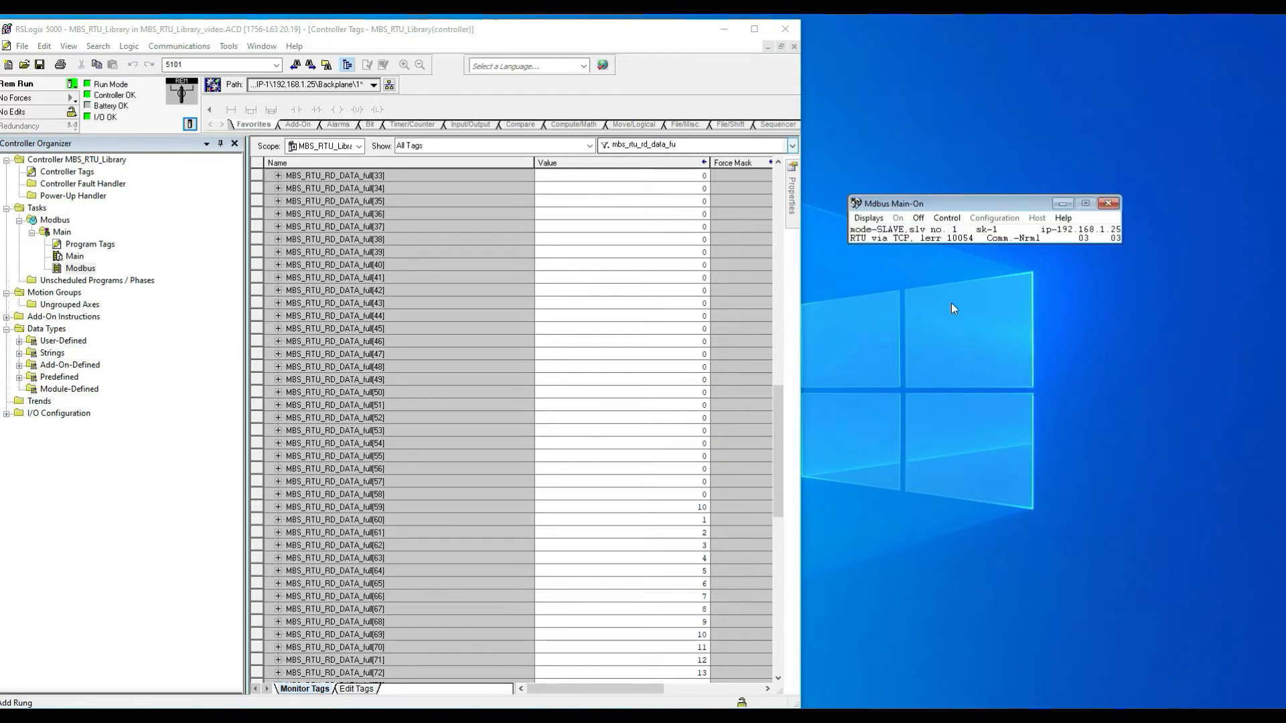
# Step: Open the simulator's Holding Regs. display and enlarge its window to list more registers
pyautogui.click(869, 217)
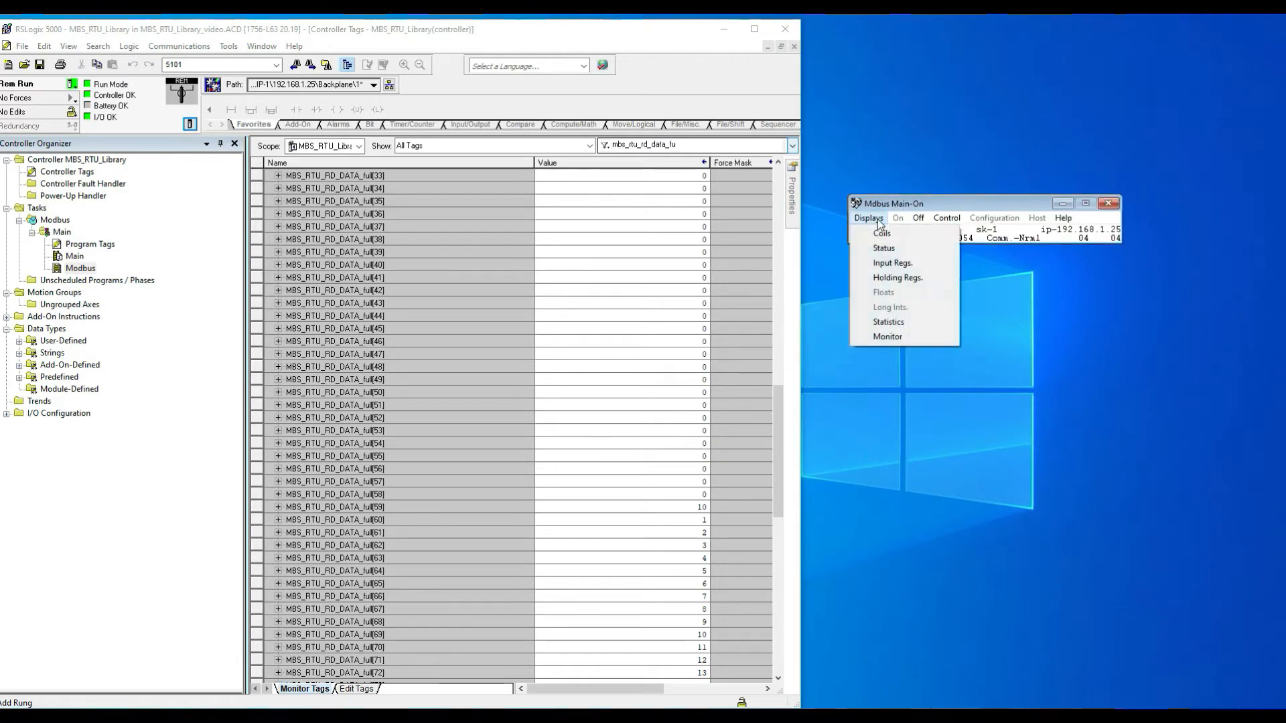
pyautogui.click(897, 280)
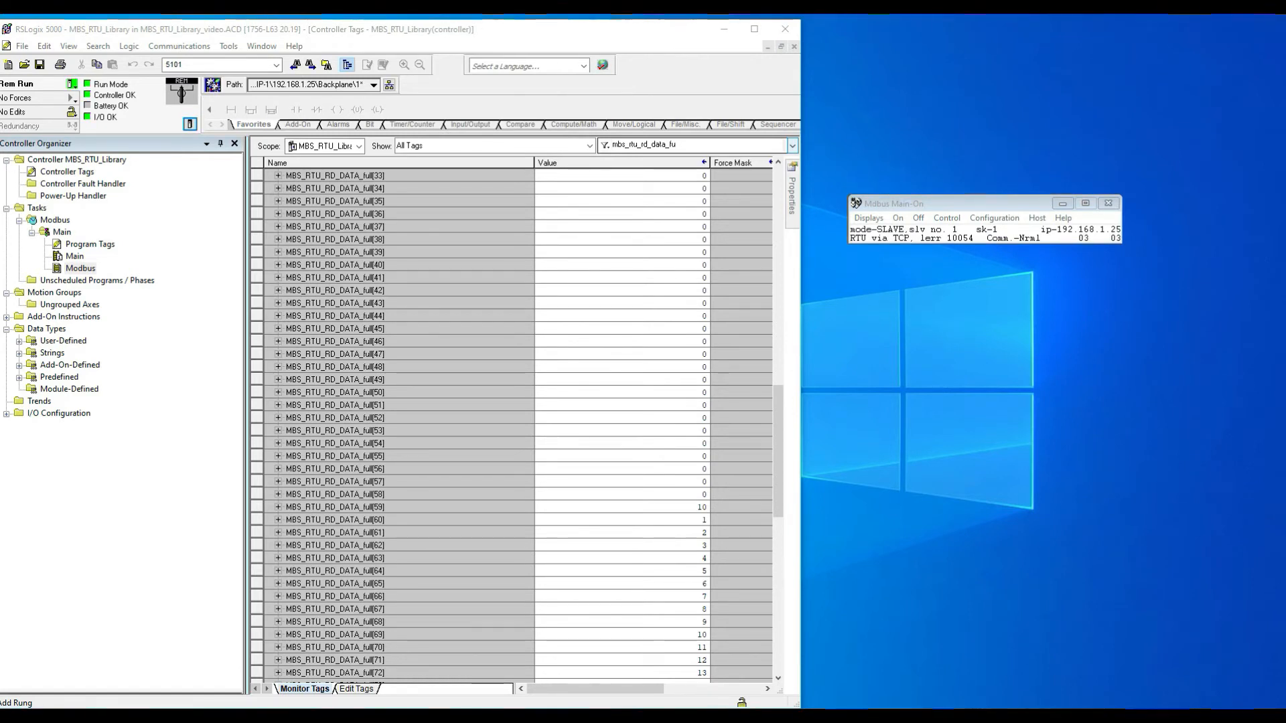
pyautogui.moveTo(561, 181); pyautogui.dragTo(850, 27)
pyautogui.moveTo(911, 252); pyautogui.dragTo(912, 636)
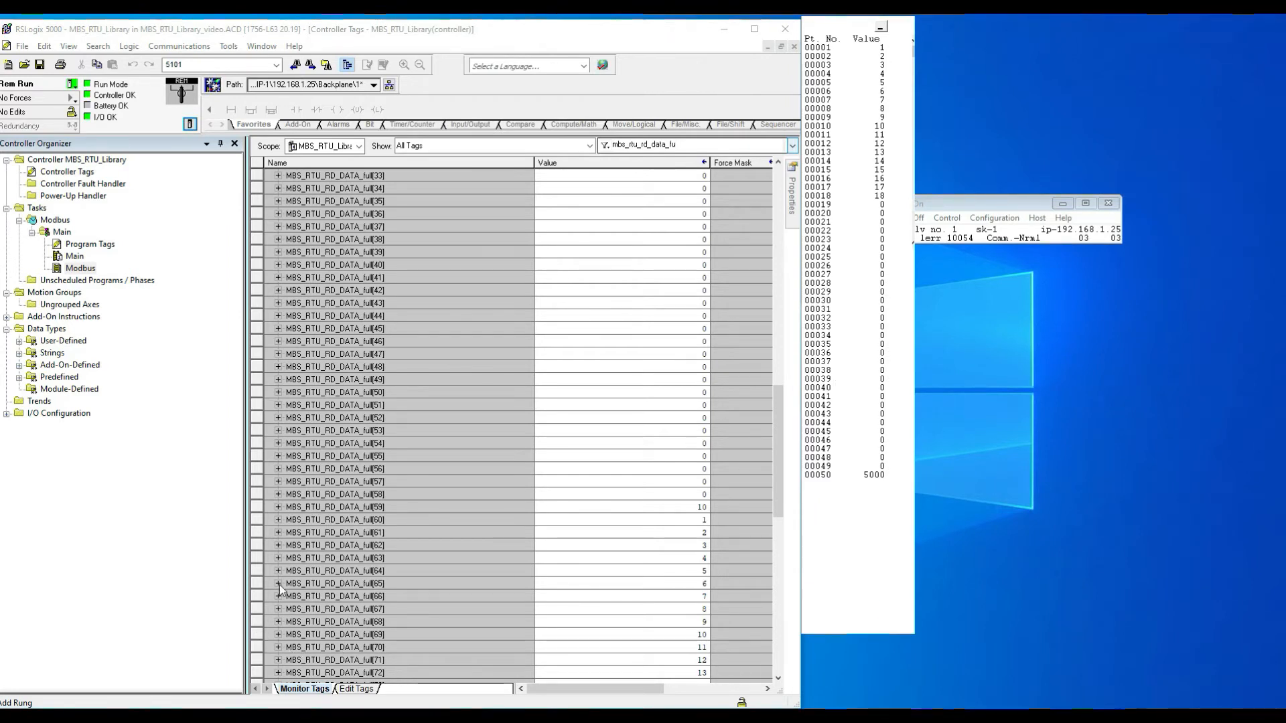
# Step: Set holding registers 00001, 00002, 00003 and 00004 in the simulator to 10, 20, 30 and 40
pyautogui.click(255, 522)
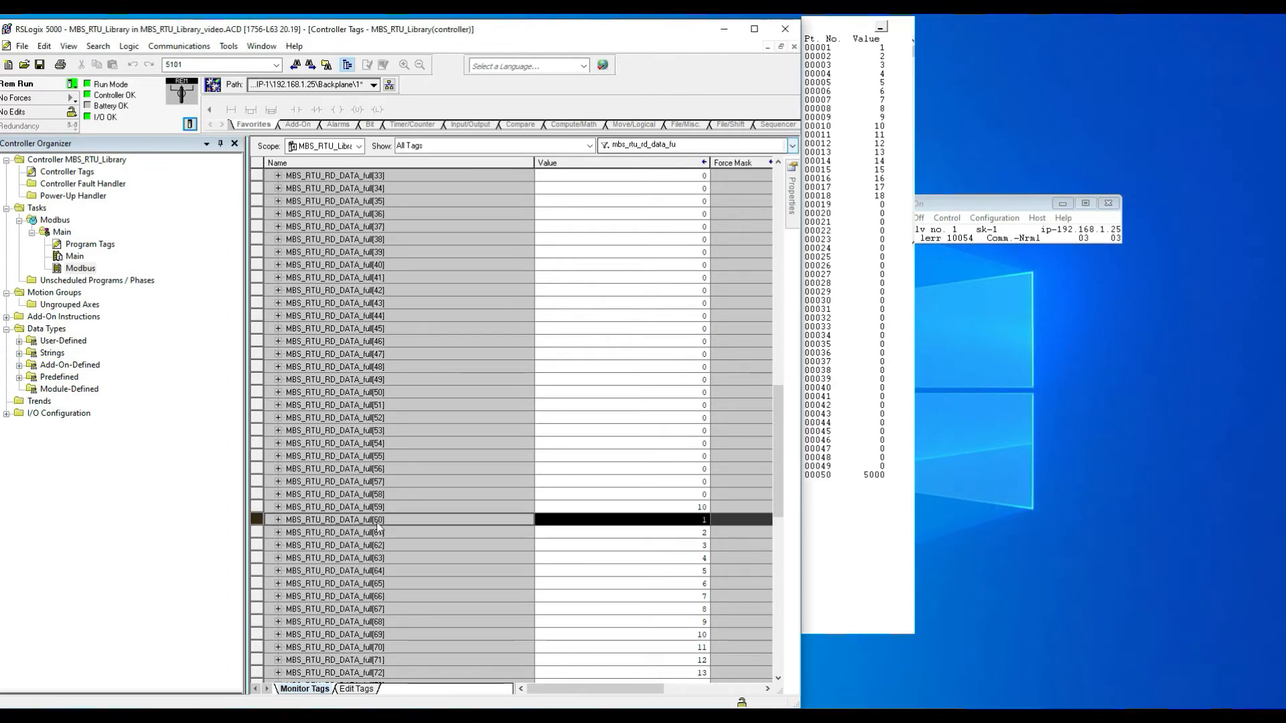
pyautogui.scroll(-7, 451, 521)
pyautogui.scroll(-2, 451, 521)
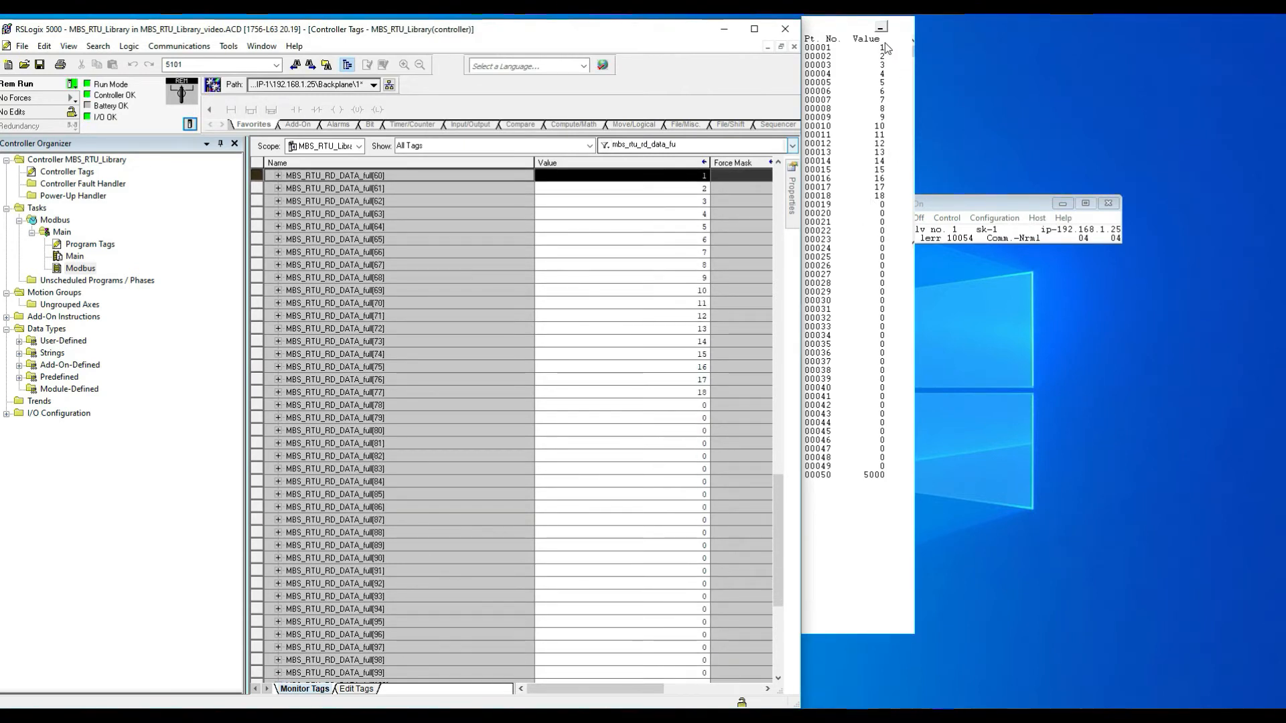
pyautogui.doubleClick(834, 50)
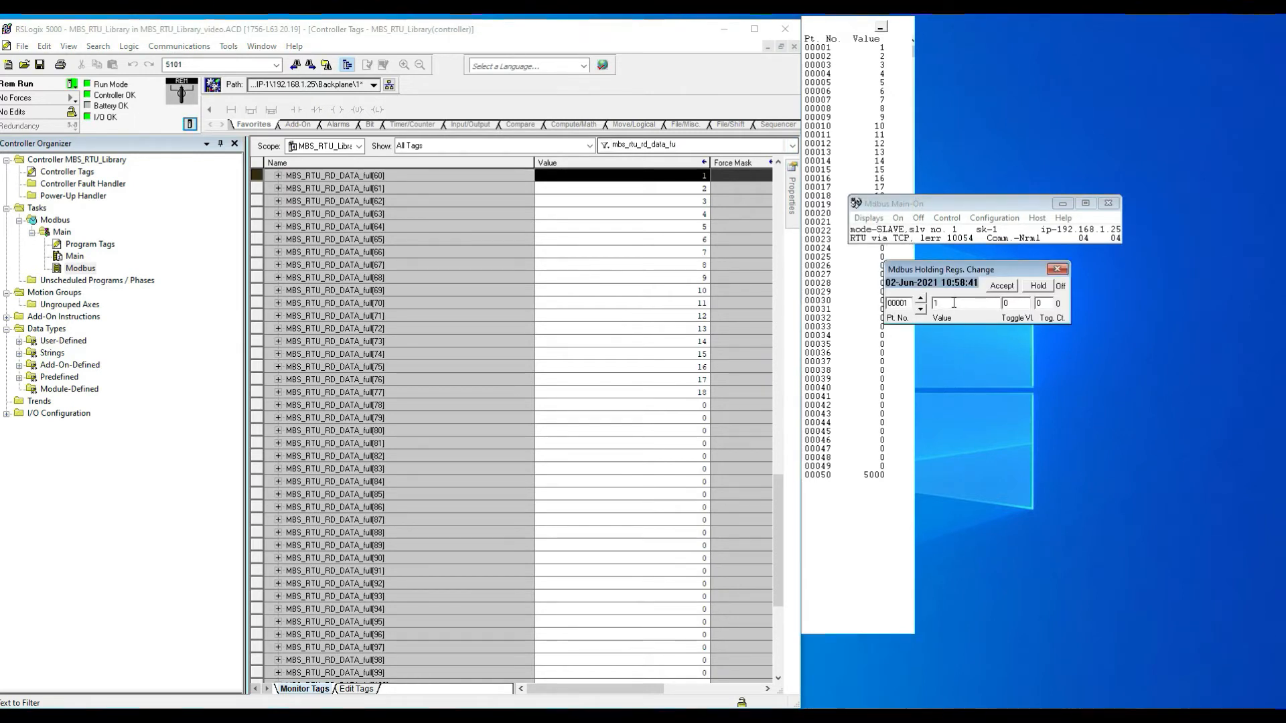
pyautogui.write('0')
pyautogui.press('Return')
pyautogui.write('0')
pyautogui.press('Return')
pyautogui.click(920, 299)
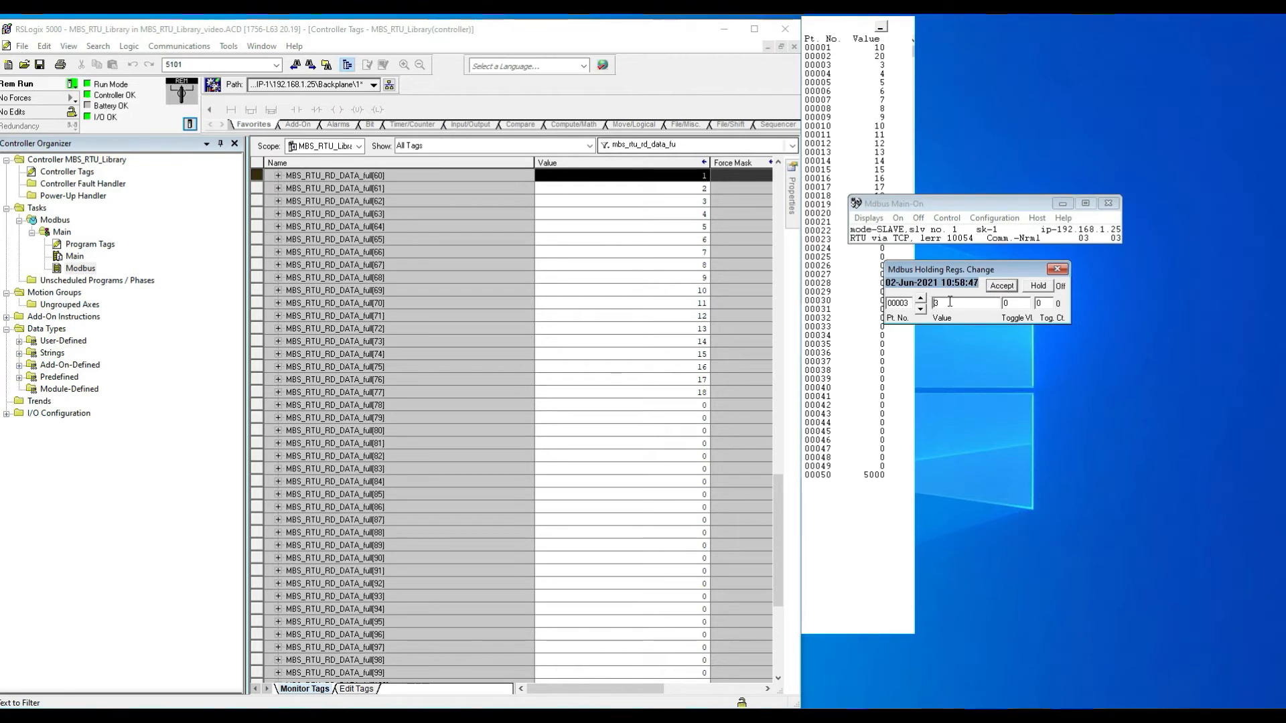
pyautogui.write('0')
pyautogui.press('Return')
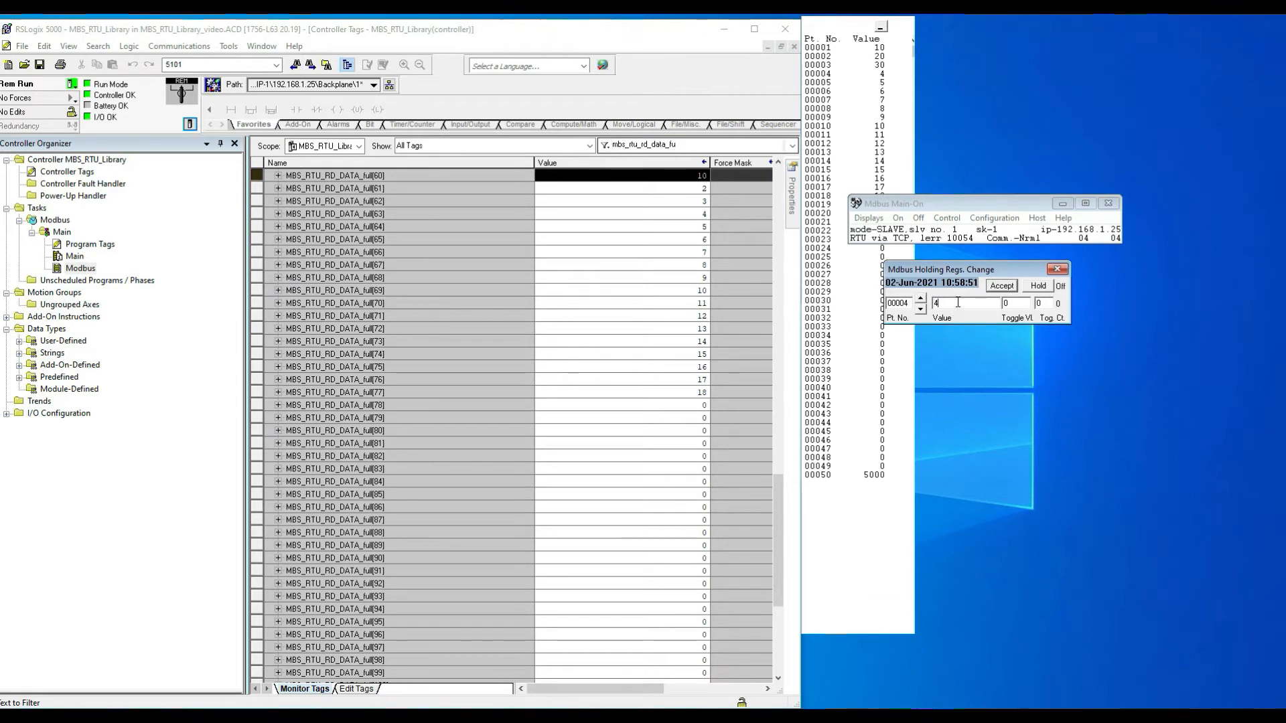
pyautogui.click(1004, 286)
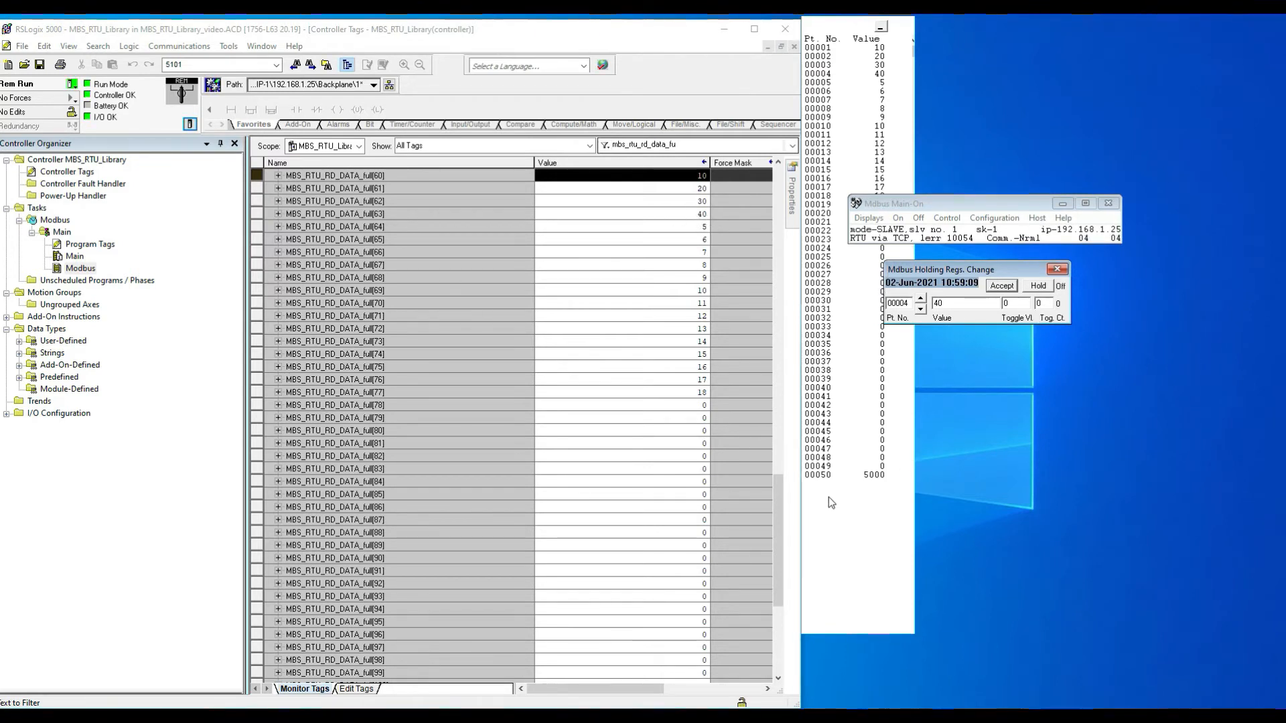
# Step: Set holding register 00050 to 500 and close the register change dialog
pyautogui.moveTo(781, 527); pyautogui.dragTo(781, 576)
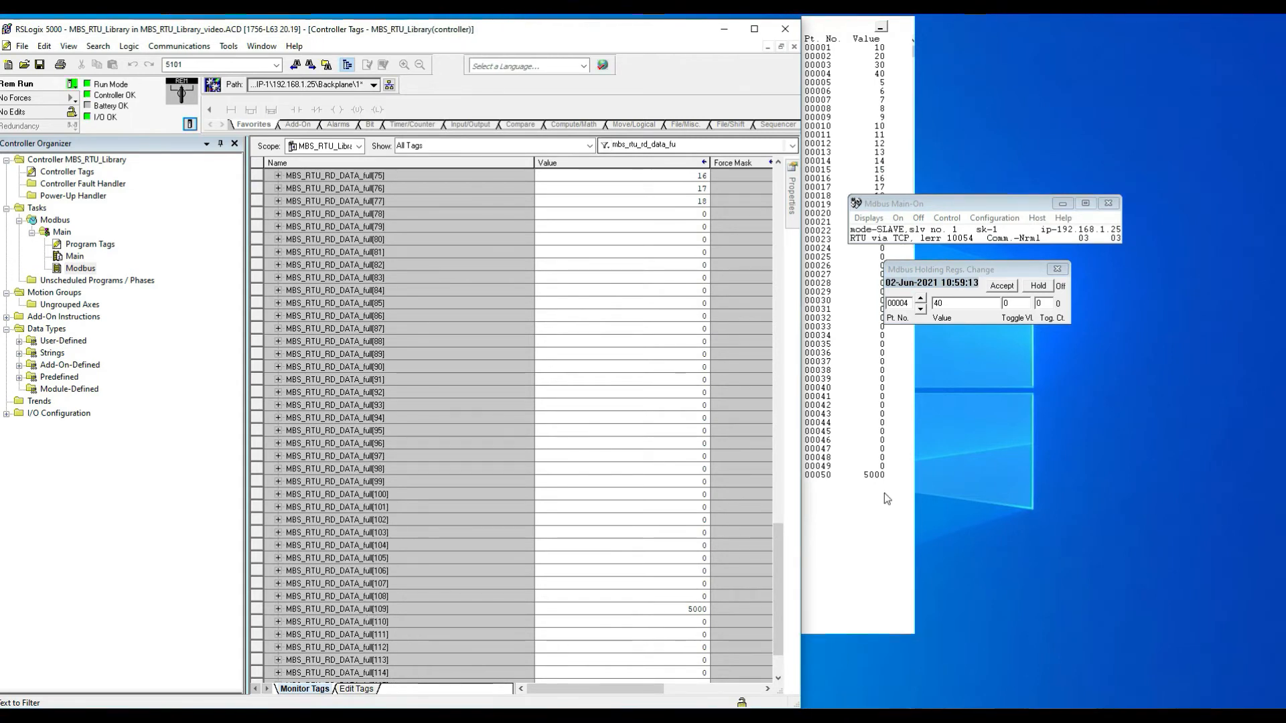
pyautogui.doubleClick(824, 476)
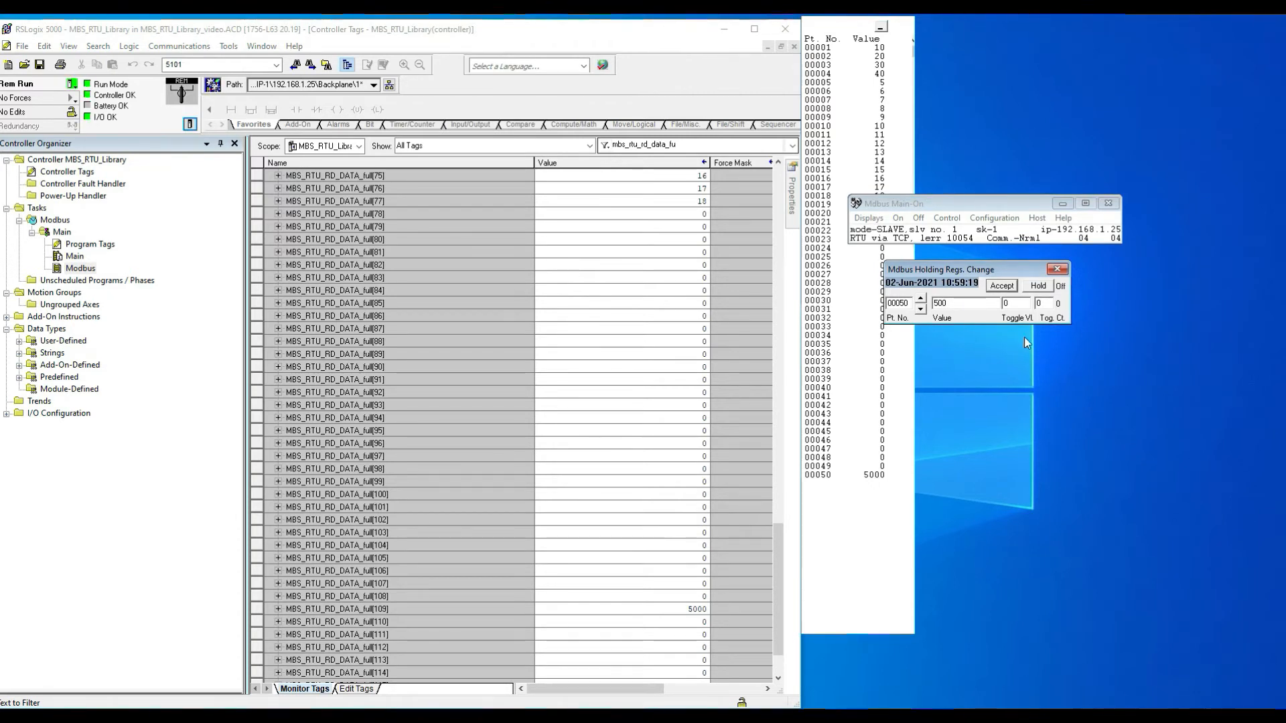
pyautogui.click(998, 287)
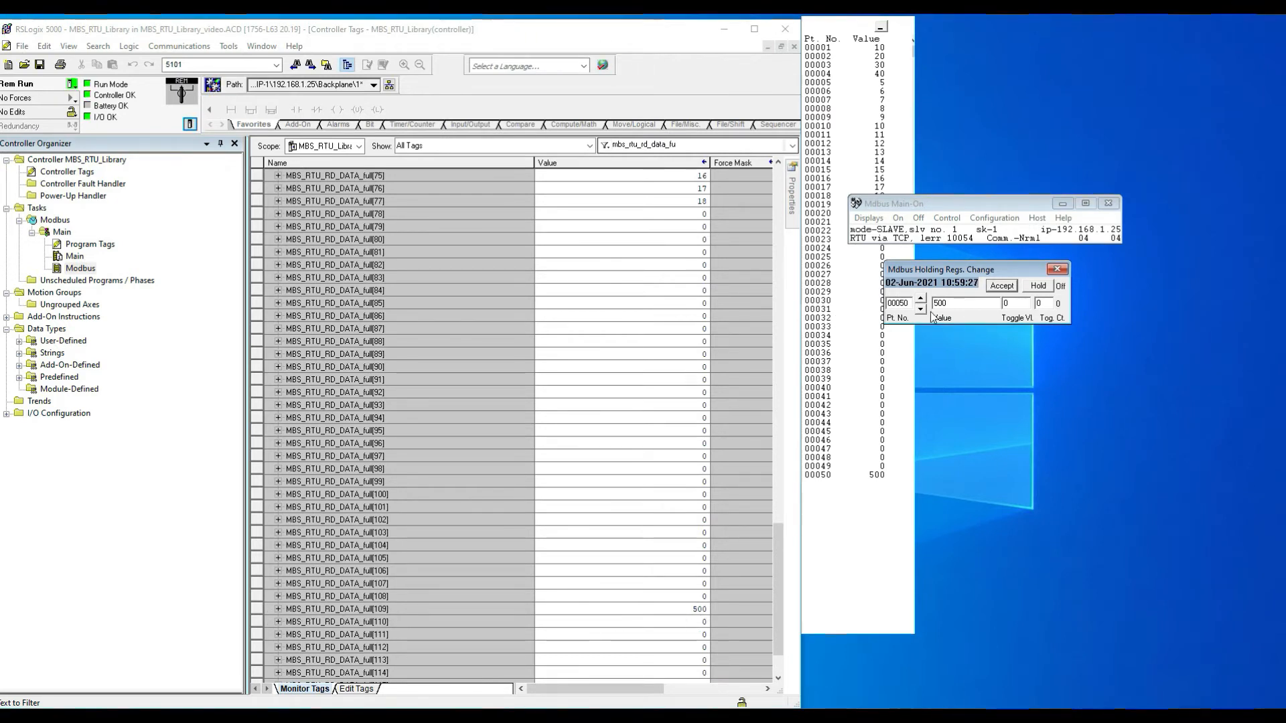
pyautogui.click(1059, 270)
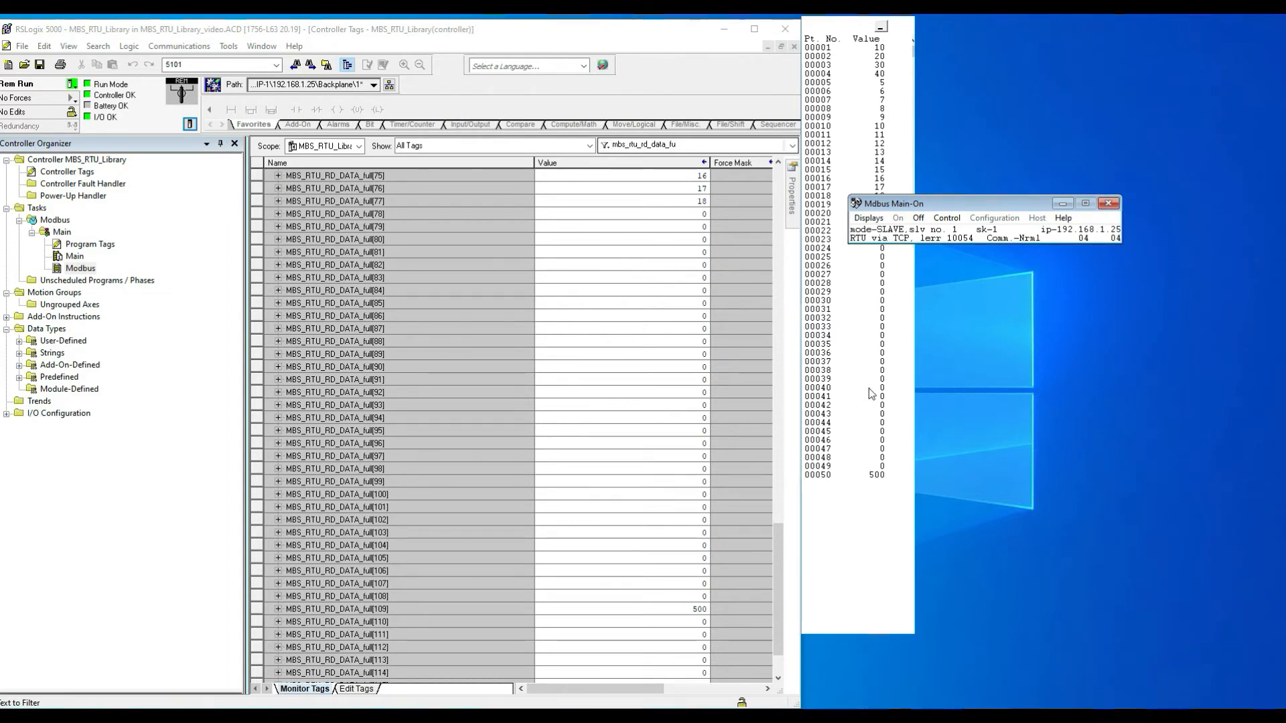
# Step: Close the simulator's holding register display and minimize the simulator window
pyautogui.click(850, 29)
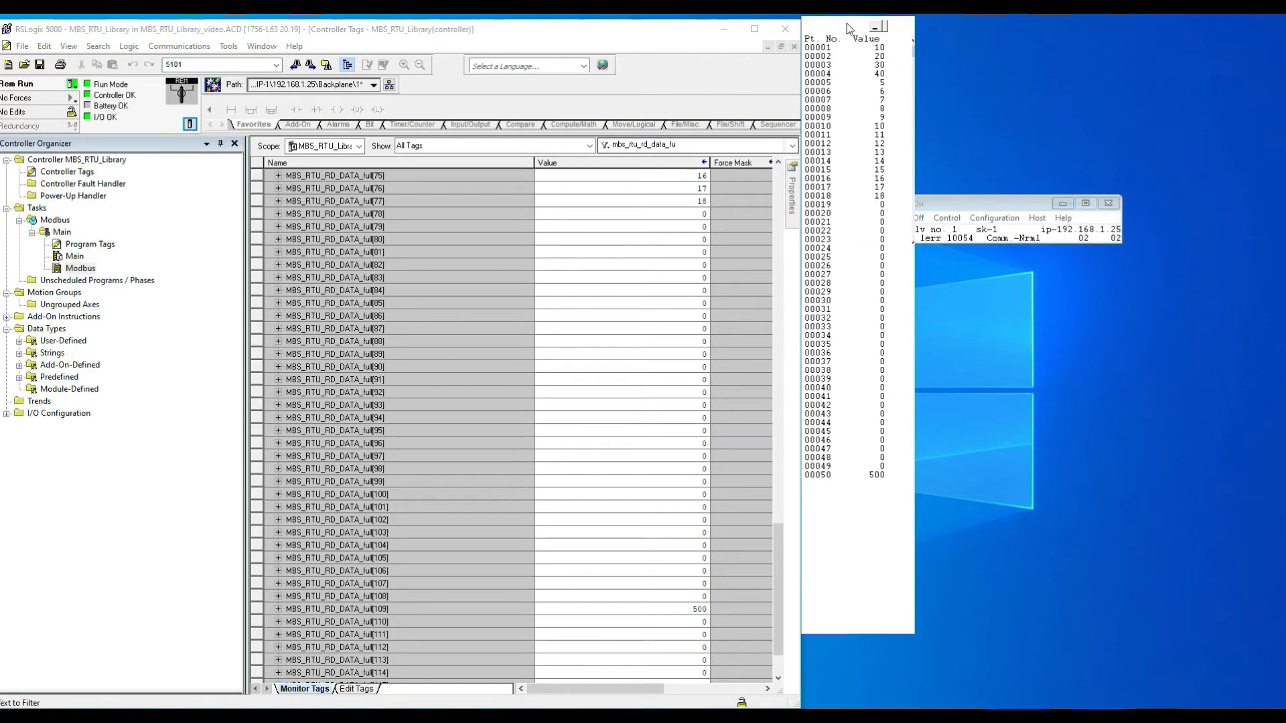
pyautogui.click(904, 26)
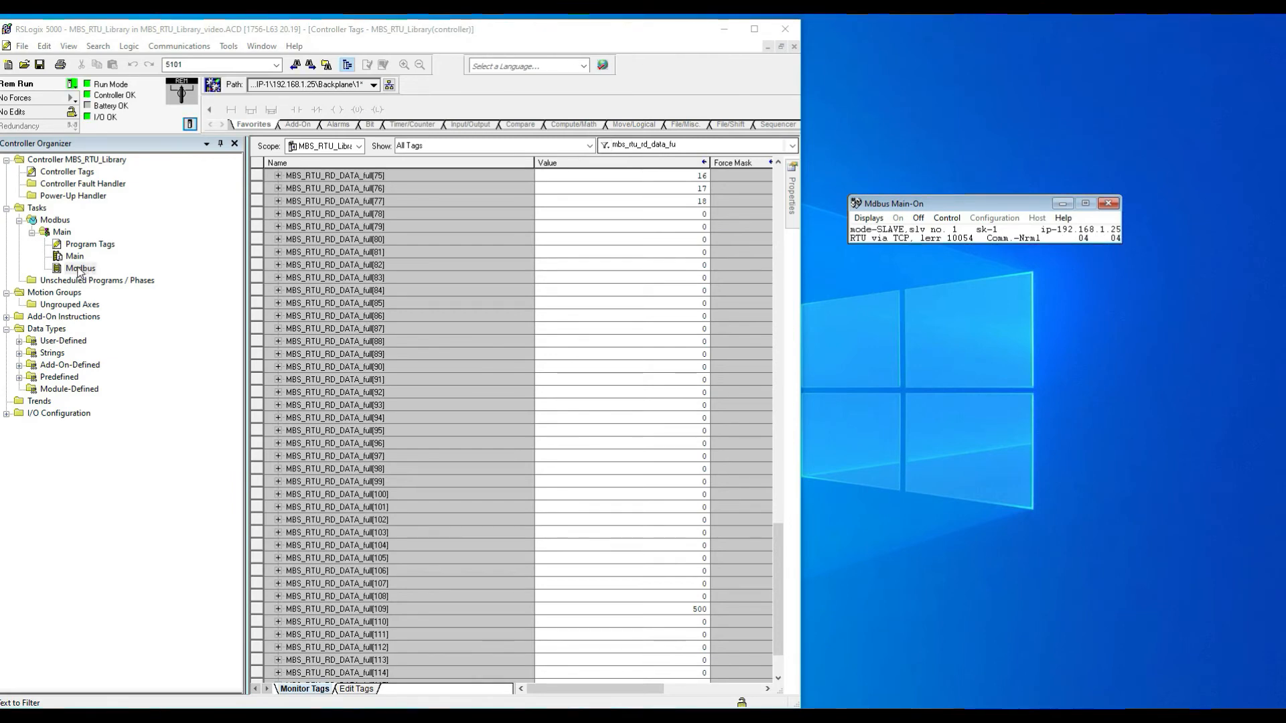
pyautogui.click(1063, 204)
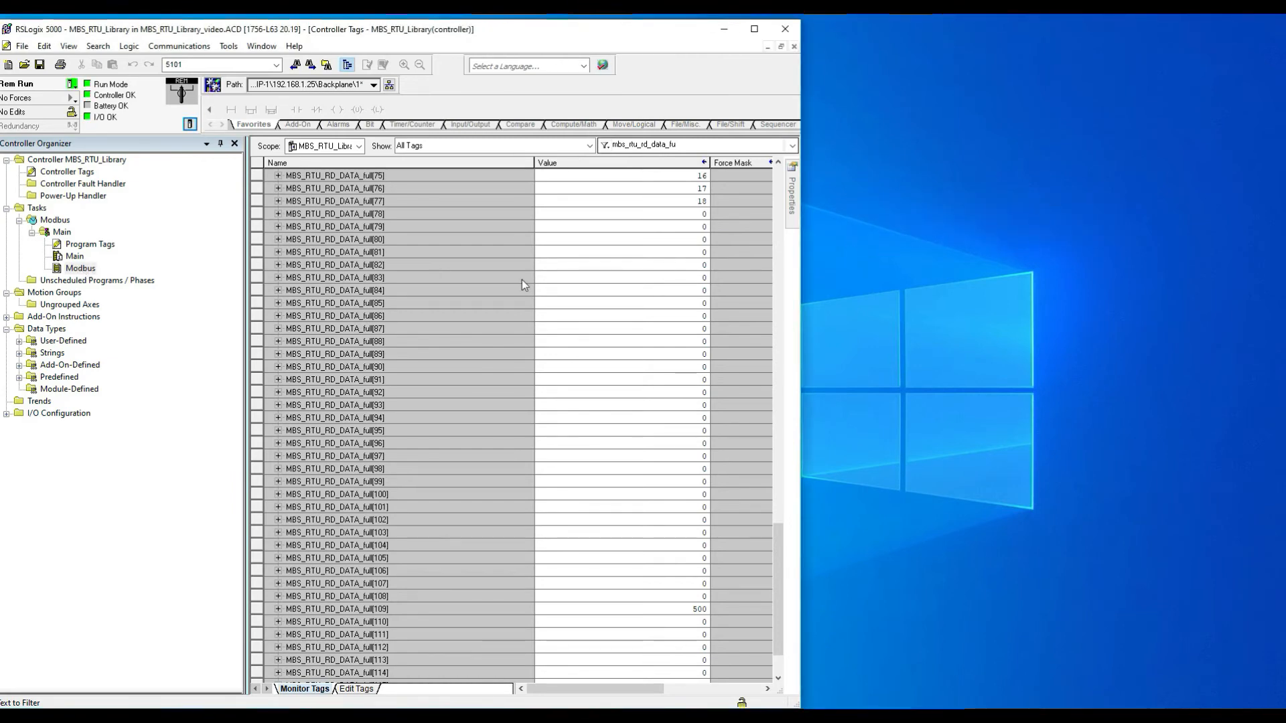
# Step: Open the Modbus ladder routine and the properties of the MBSE_RTU_WR_full write instruction
pyautogui.doubleClick(80, 268)
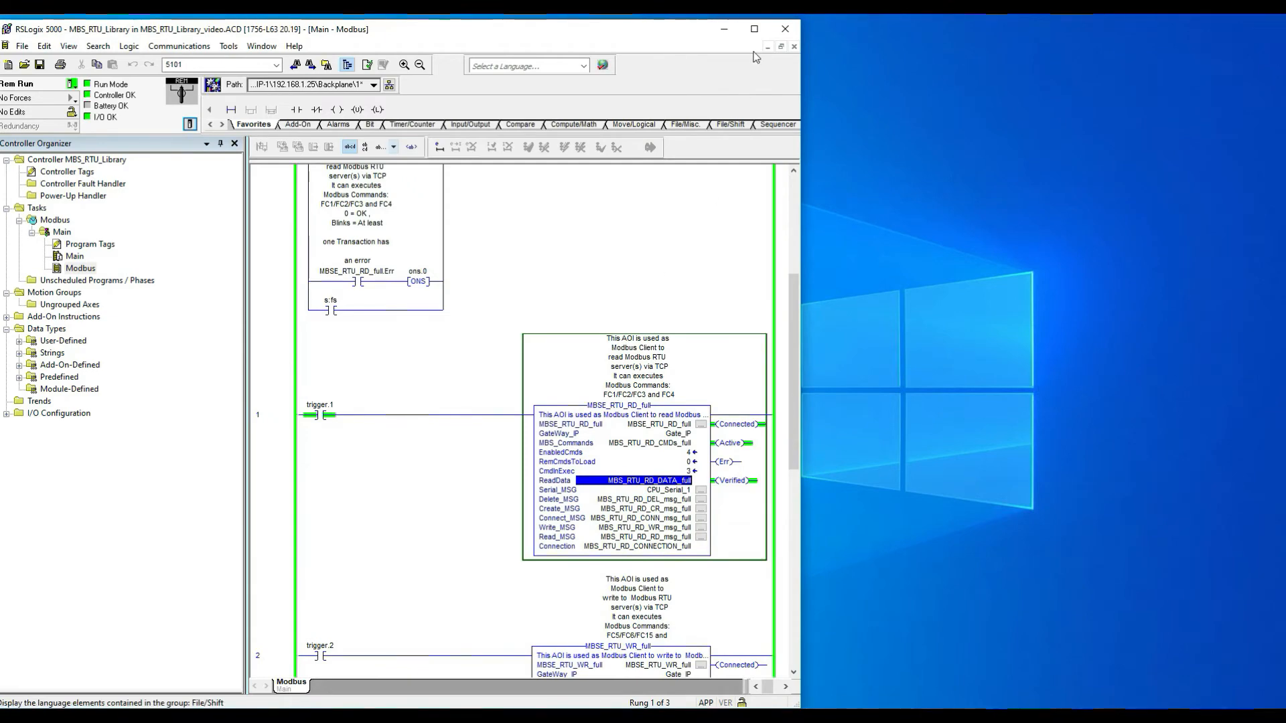
pyautogui.click(755, 29)
pyautogui.scroll(-3, 730, 436)
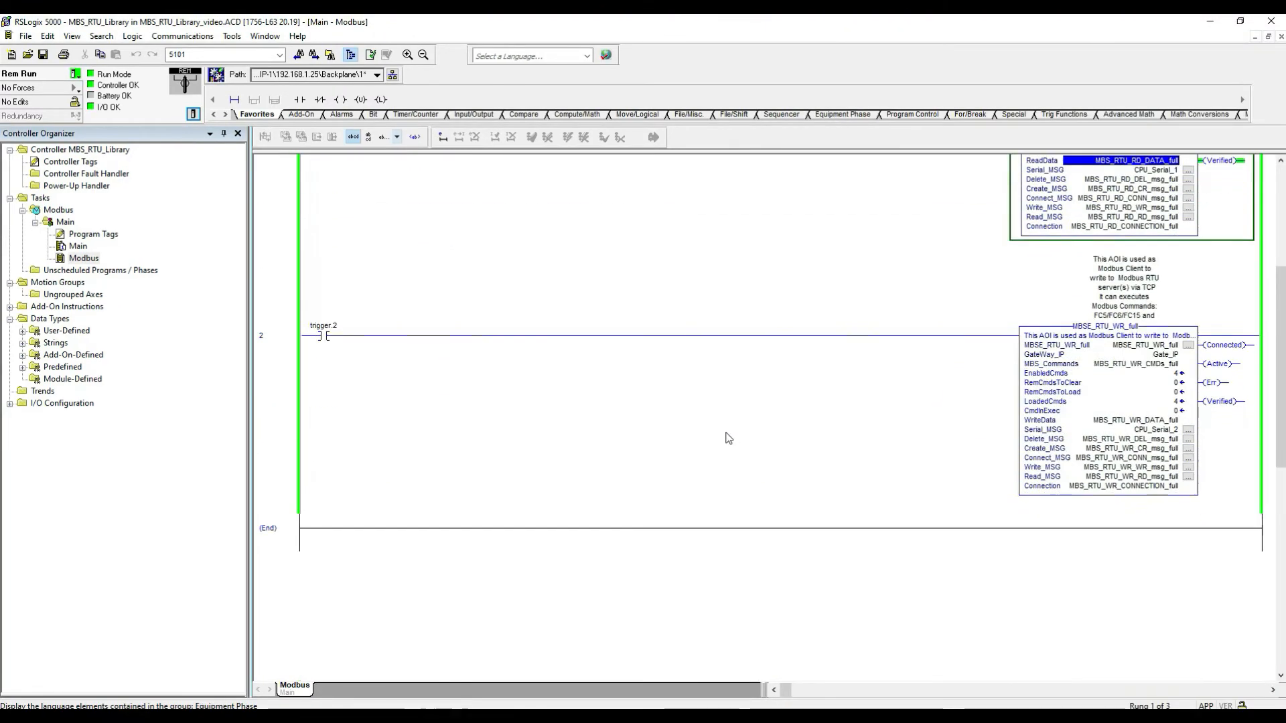
pyautogui.click(1189, 345)
pyautogui.moveTo(833, 502); pyautogui.dragTo(999, 683)
pyautogui.moveTo(785, 242); pyautogui.dragTo(724, 225)
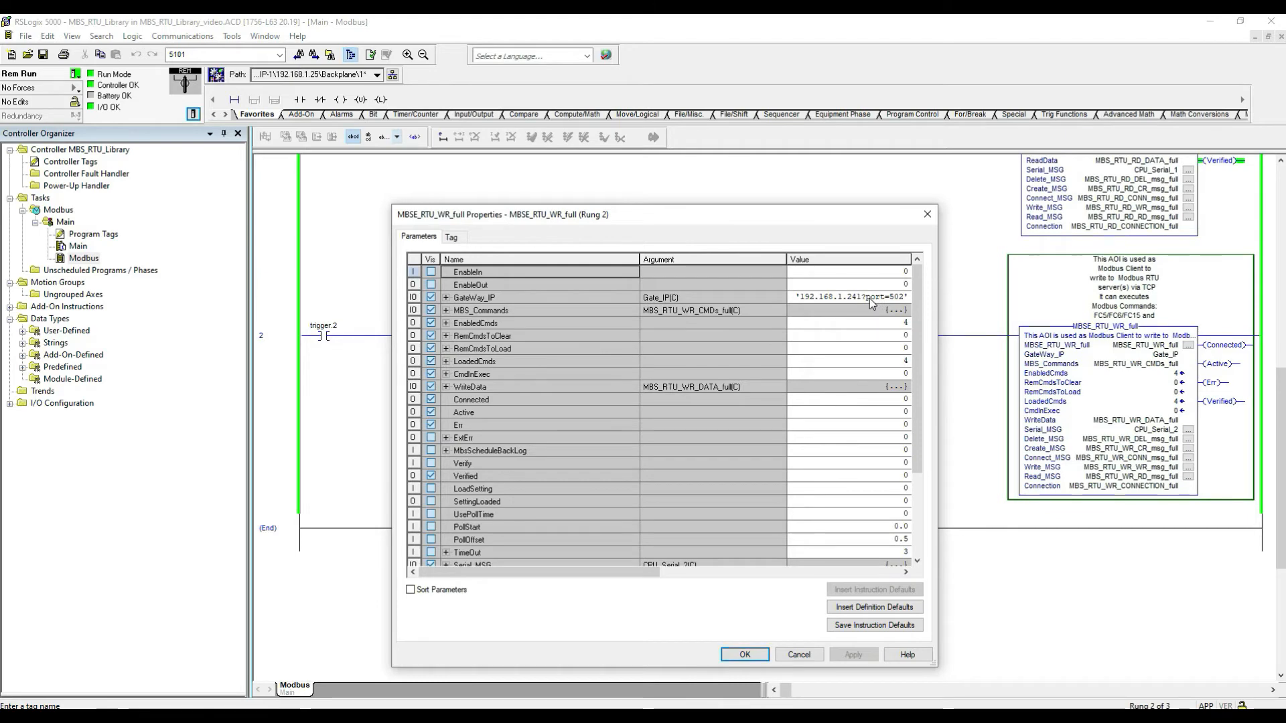
# Step: Examine the write commands MBS_Commands[0] to [3] in the instruction properties, then close the dialog
pyautogui.click(446, 310)
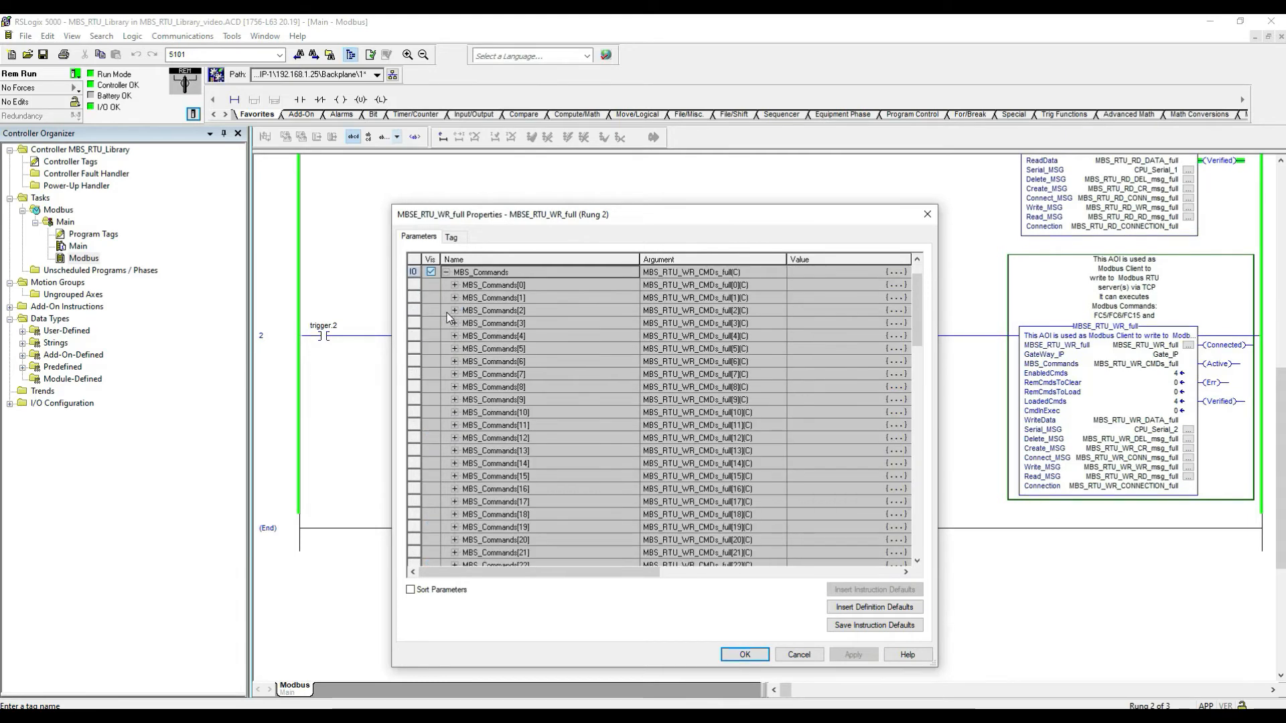
pyautogui.click(455, 285)
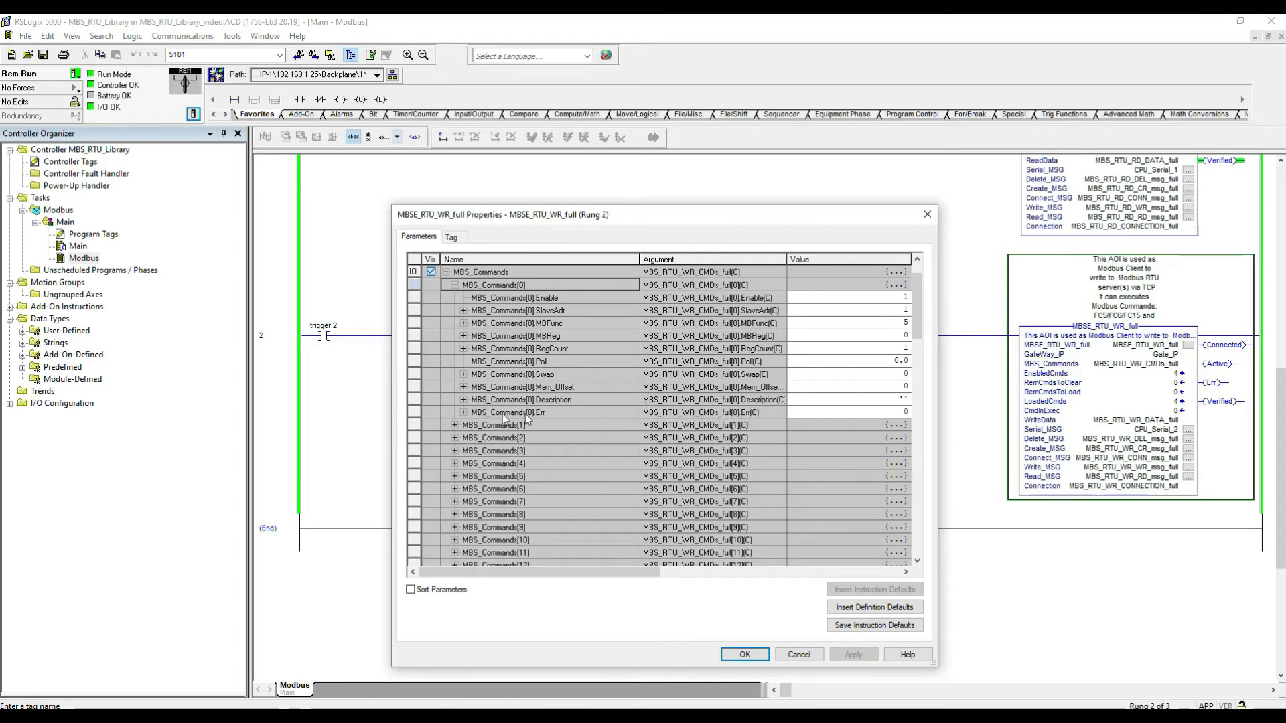
pyautogui.click(454, 426)
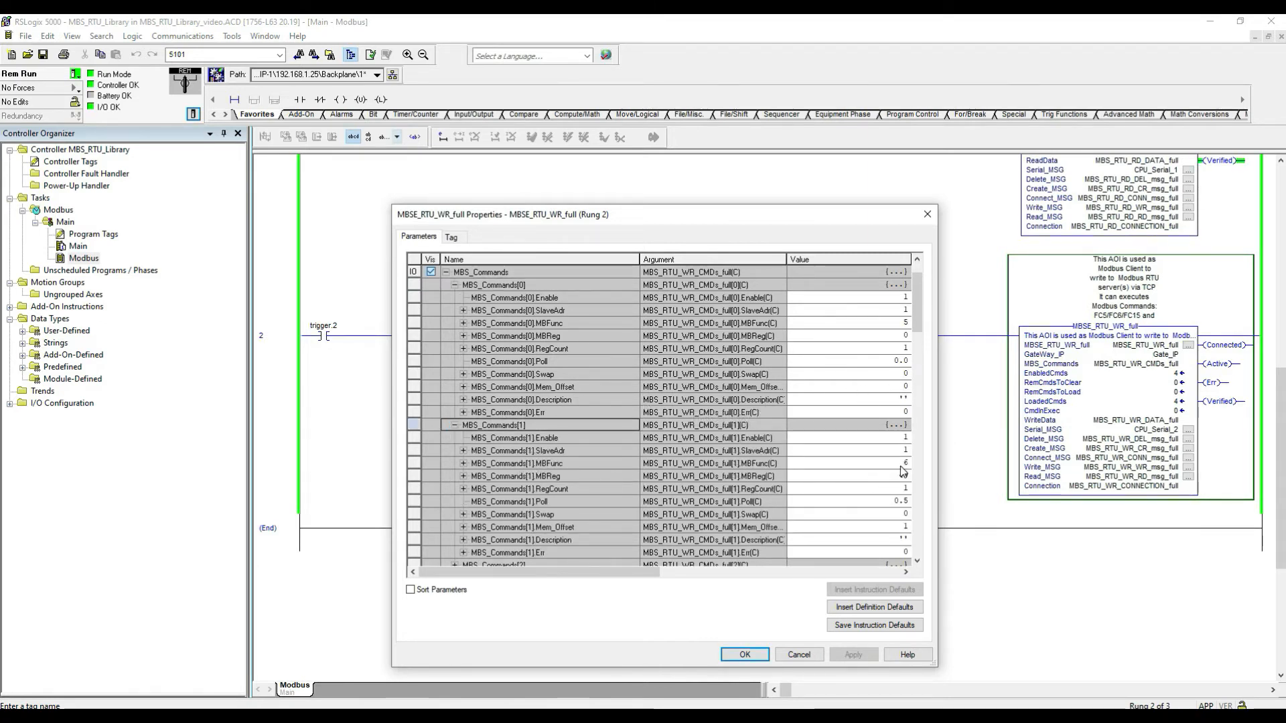
pyautogui.scroll(-2, 903, 473)
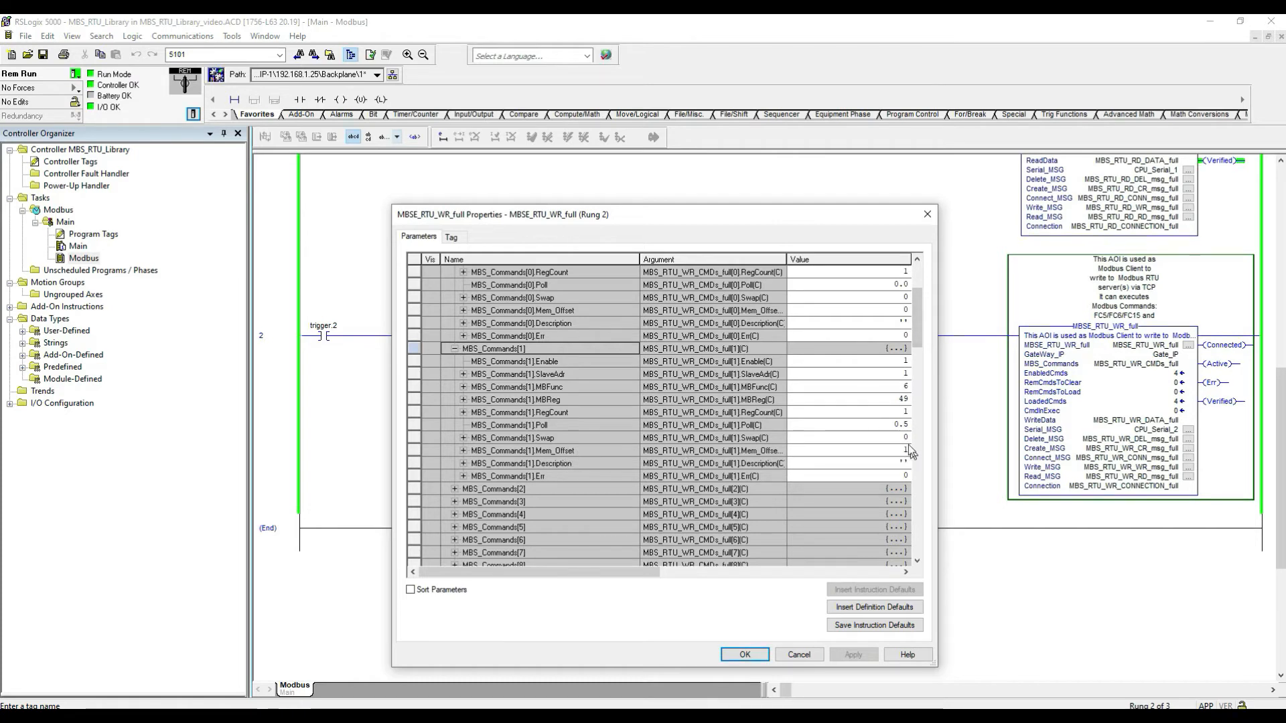
pyautogui.scroll(-2, 828, 449)
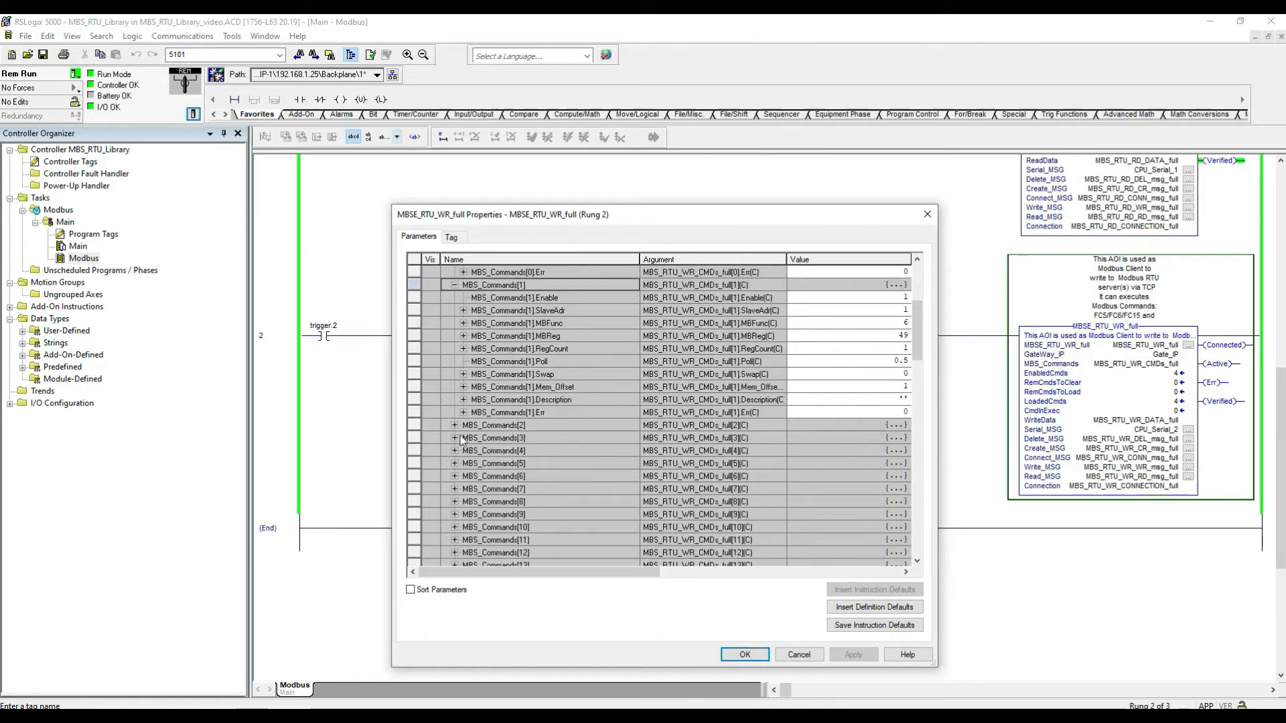
pyautogui.click(454, 425)
pyautogui.scroll(-1, 830, 451)
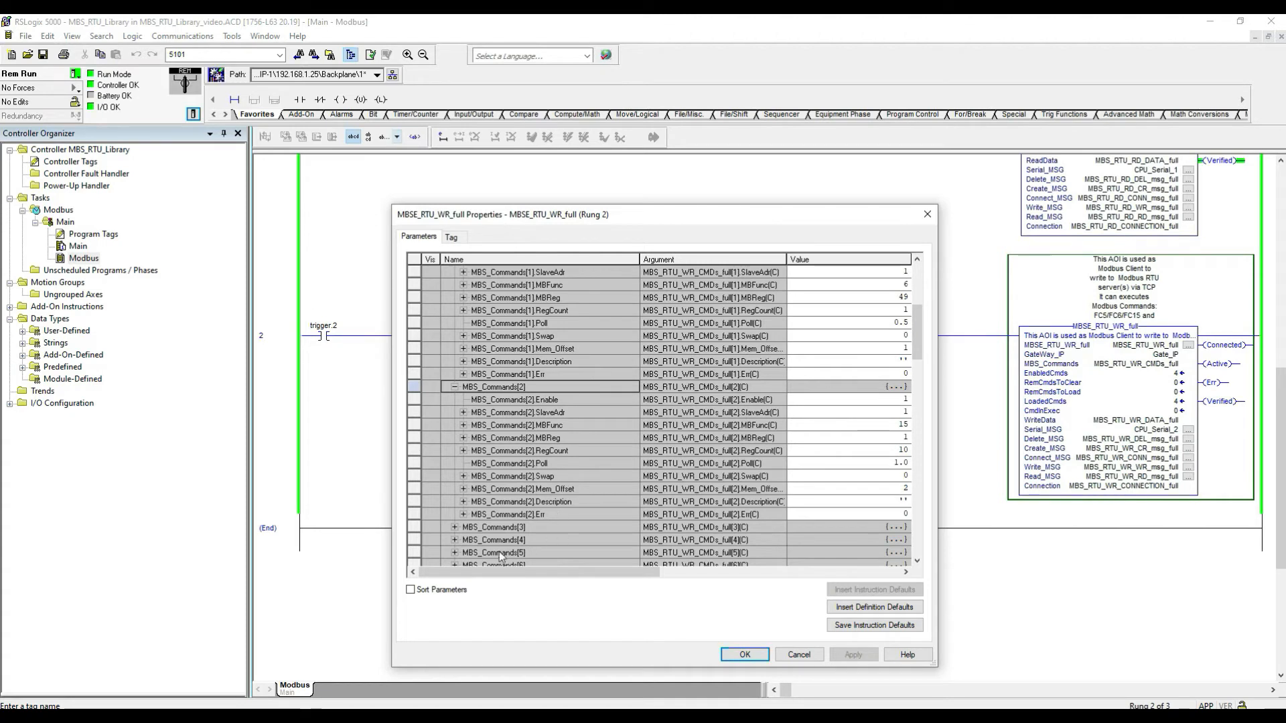
pyautogui.click(455, 527)
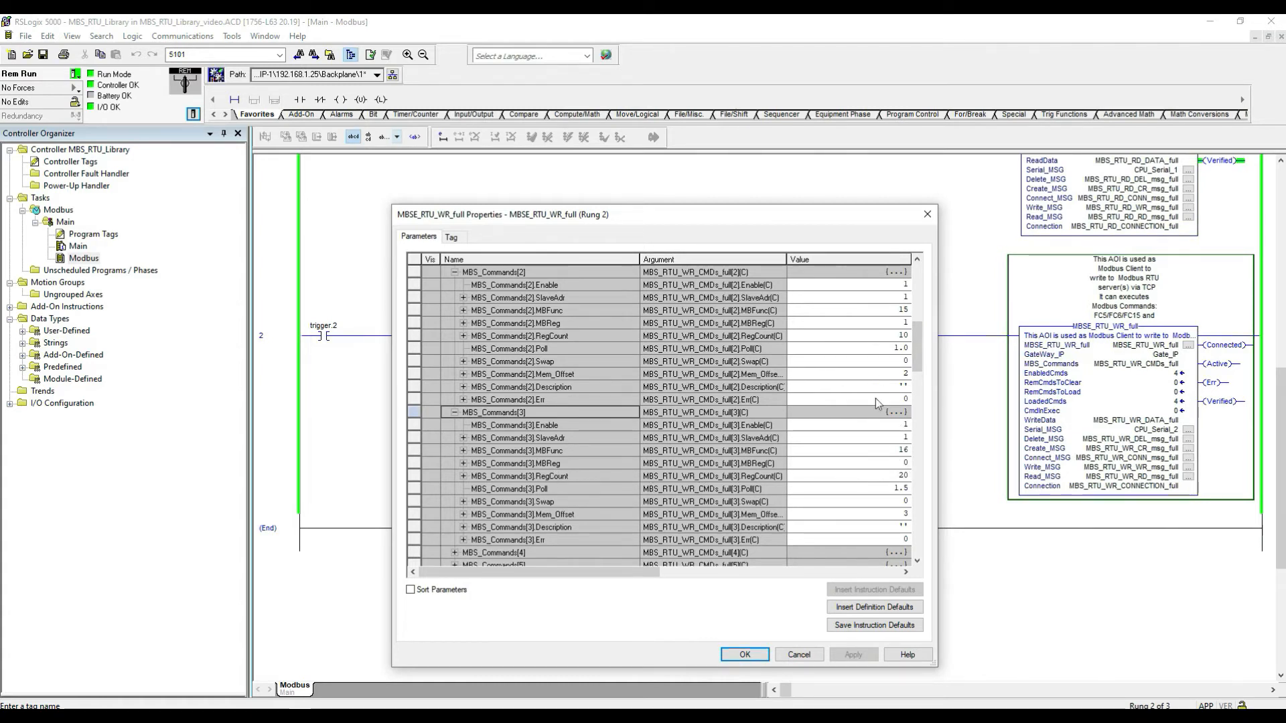
pyautogui.scroll(5, 875, 443)
pyautogui.scroll(4, 873, 441)
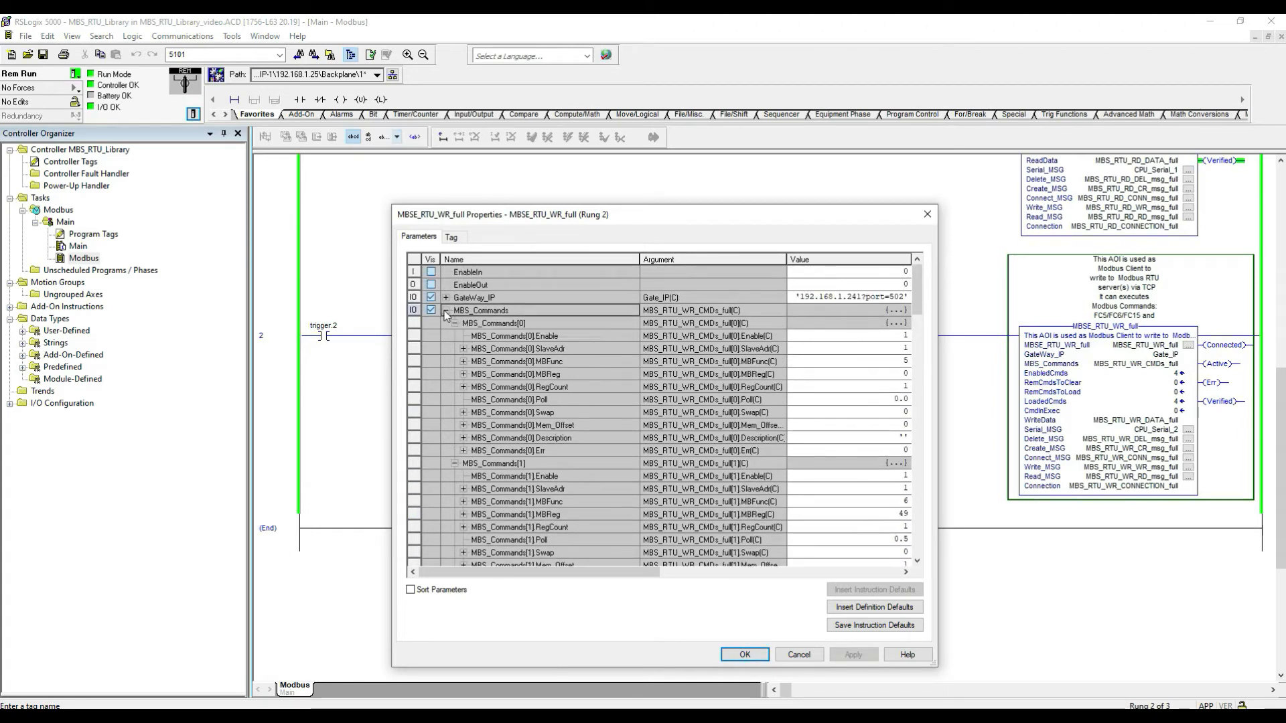
pyautogui.click(447, 311)
pyautogui.click(745, 655)
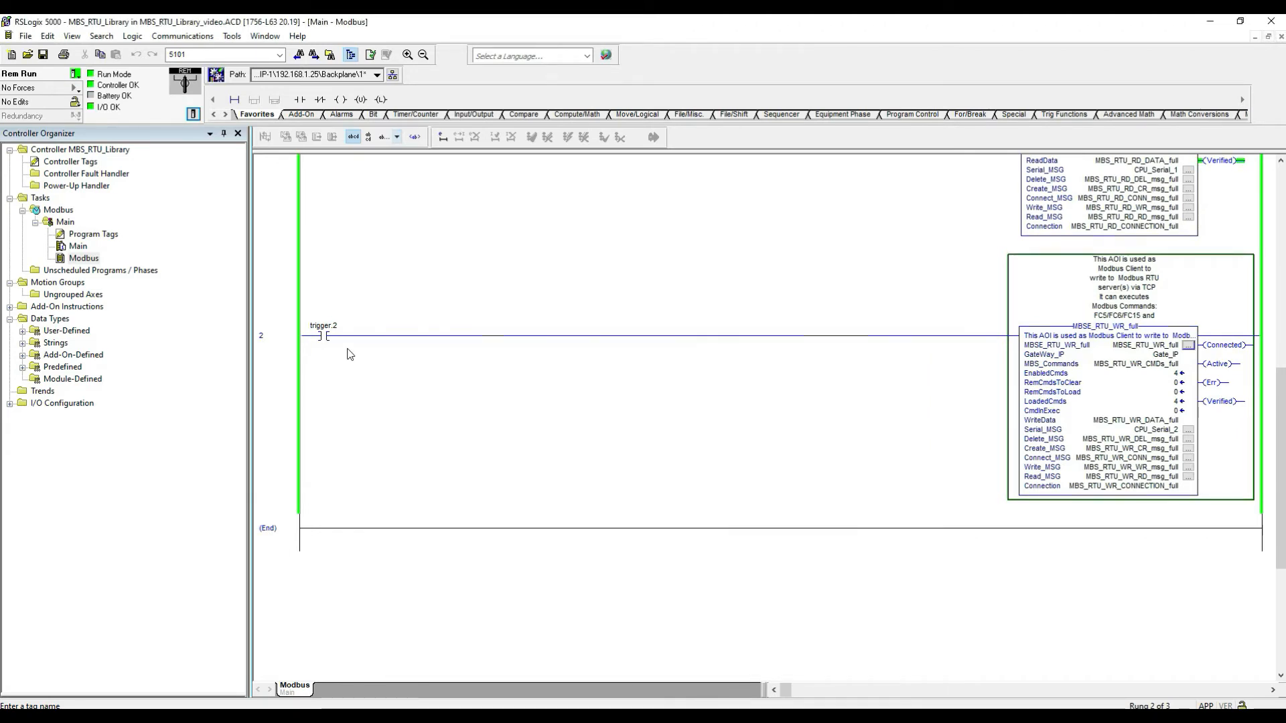
# Step: Toggle the trigger.2 bit on to enable the write instruction rung
pyautogui.click(324, 337)
pyautogui.hotkey('ctrl', 't')
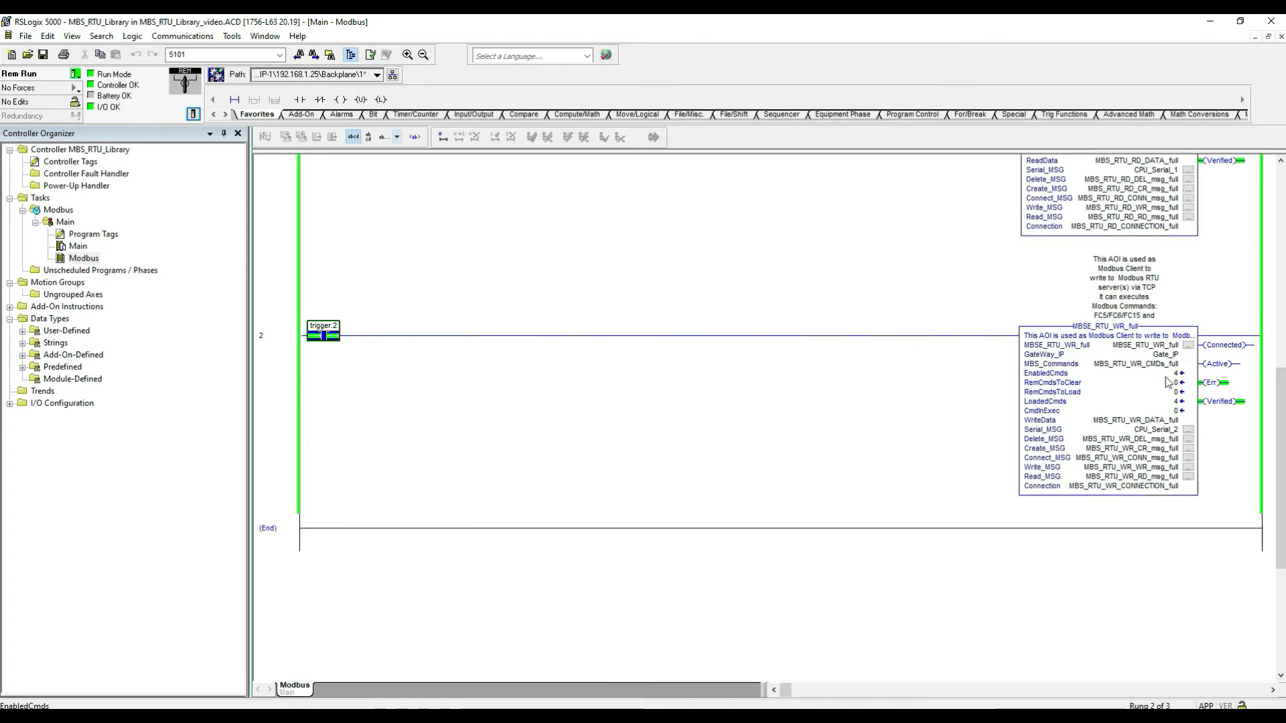
pyautogui.scroll(1, 1107, 415)
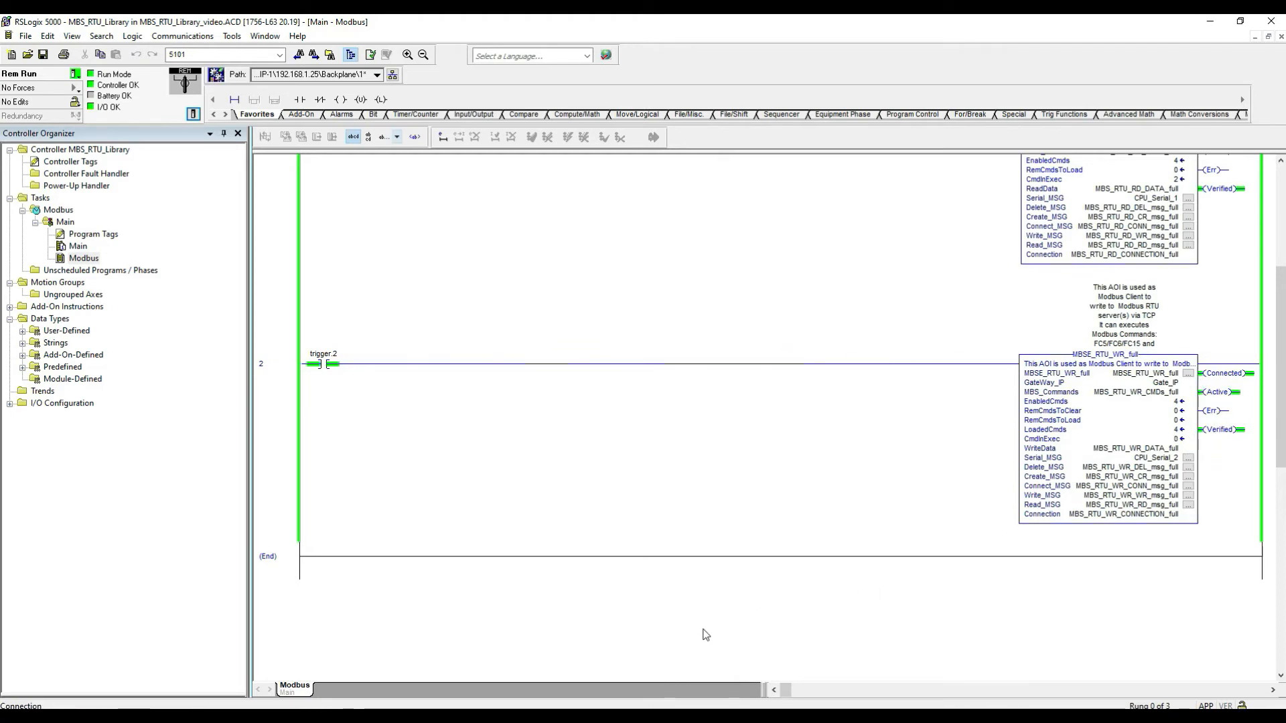
# Step: Monitor MBS_RTU_WR_DATA_full in the controller tags, filtering by mbs_rtu_wr_data_fu, and expand the array
pyautogui.click(1132, 449)
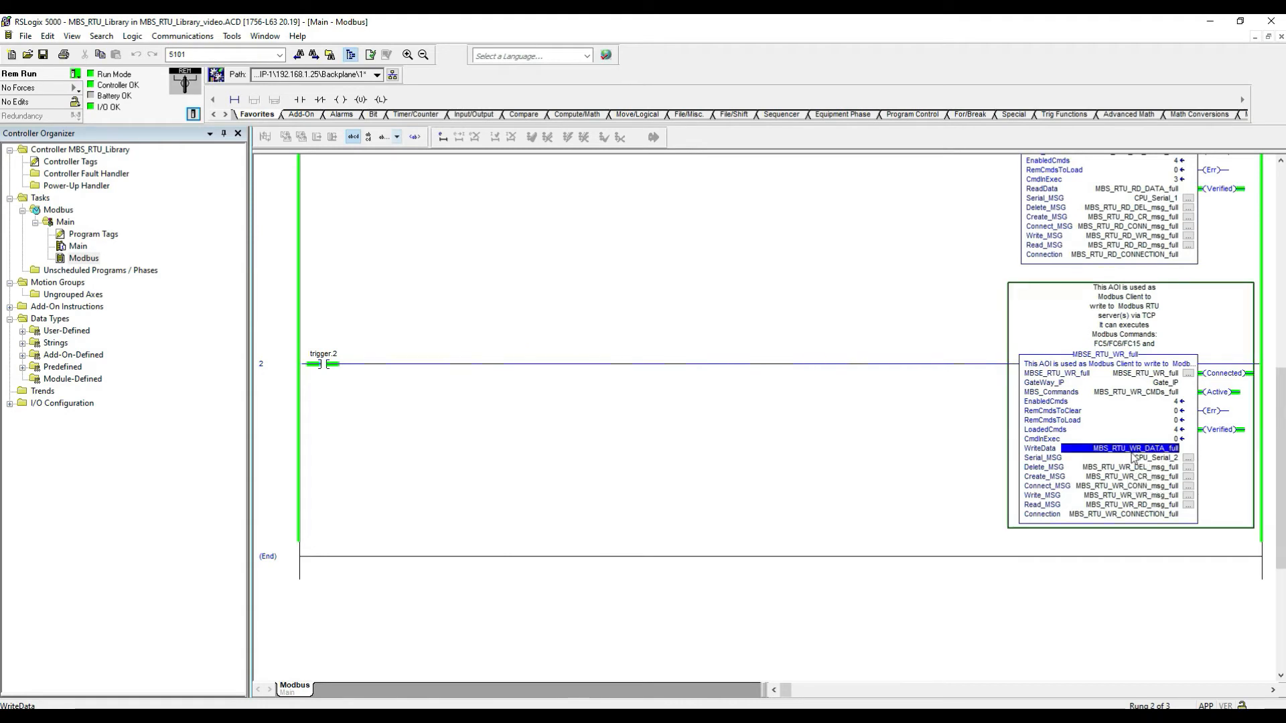
pyautogui.rightClick(1123, 454)
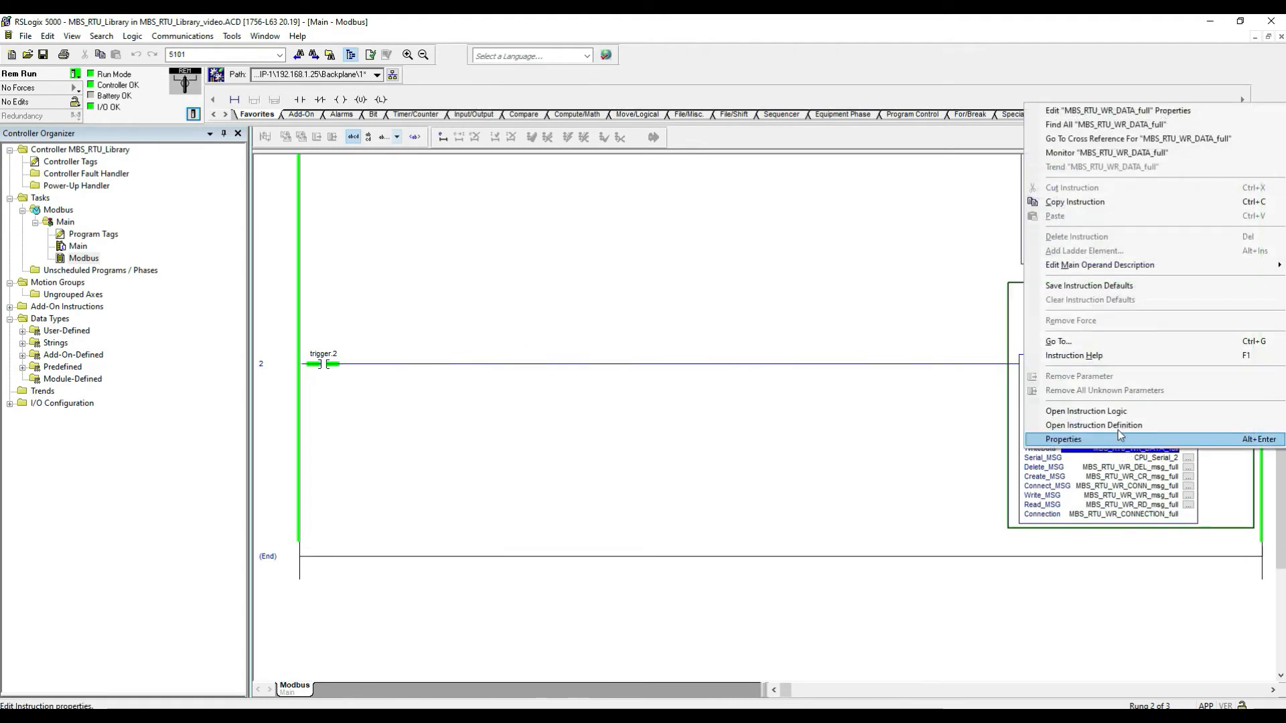
pyautogui.click(1123, 154)
pyautogui.click(889, 137)
pyautogui.write('mbs')
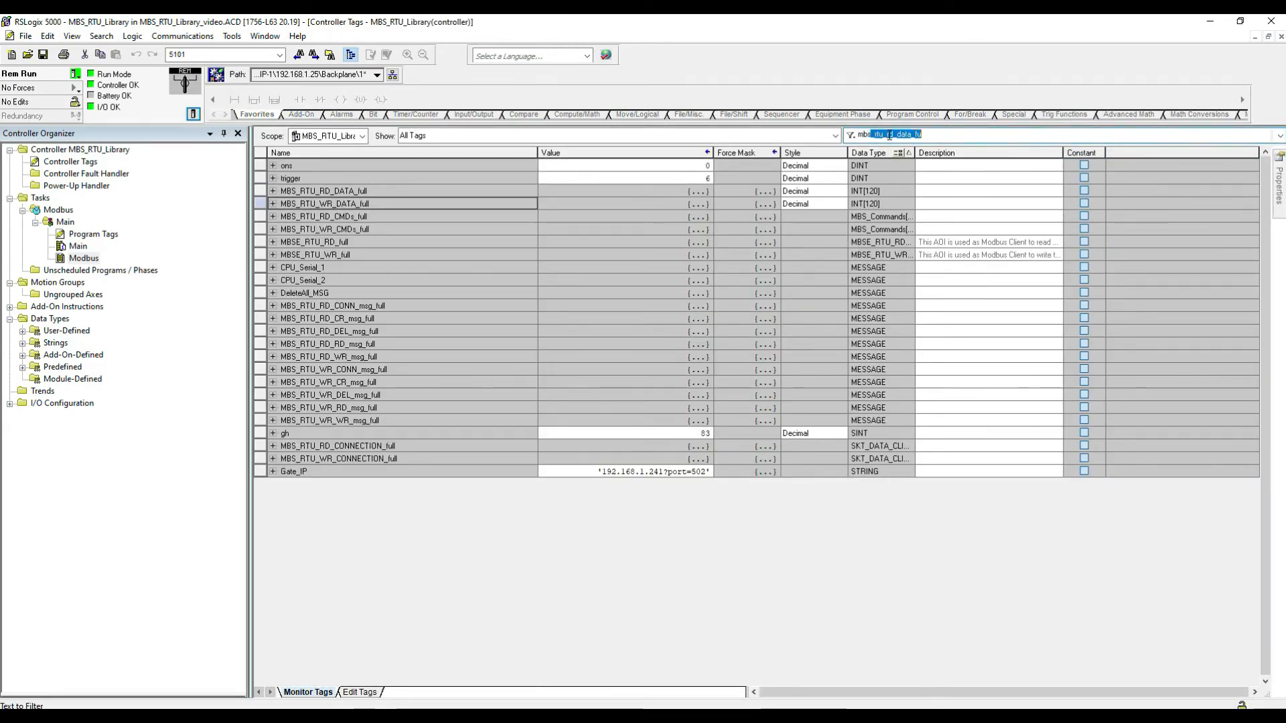
pyautogui.write('_')
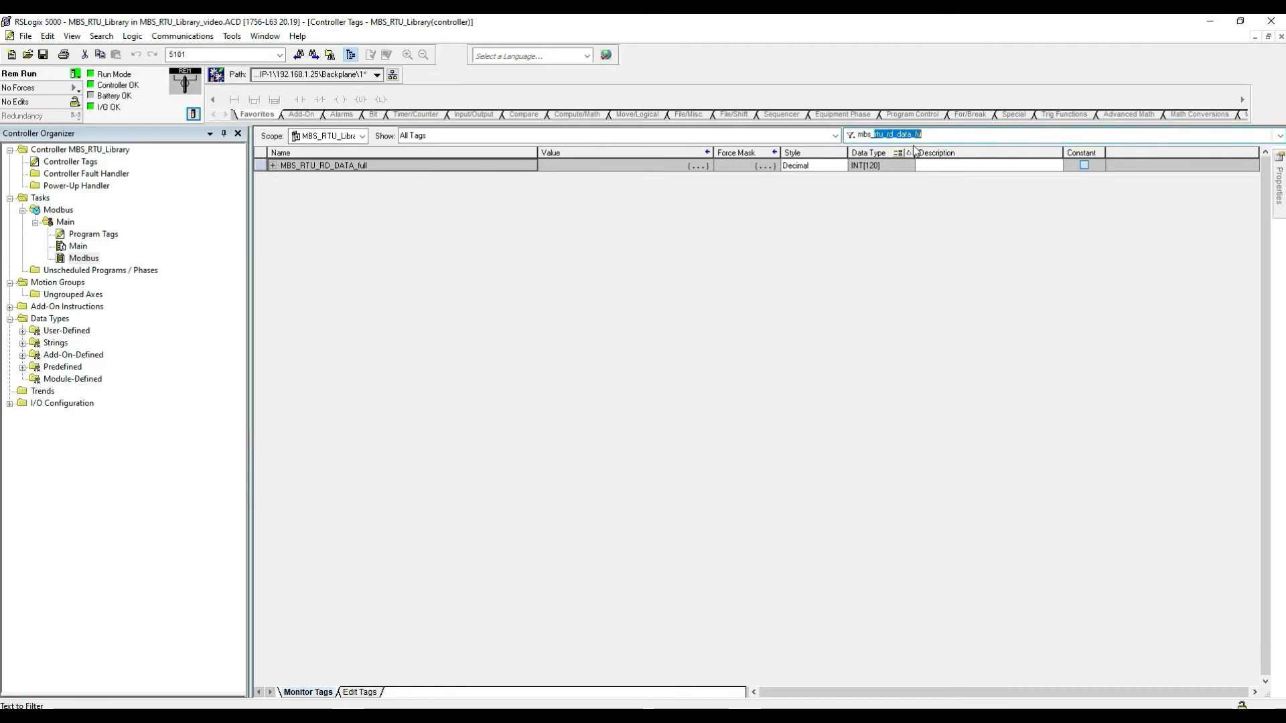
pyautogui.doubleClick(894, 134)
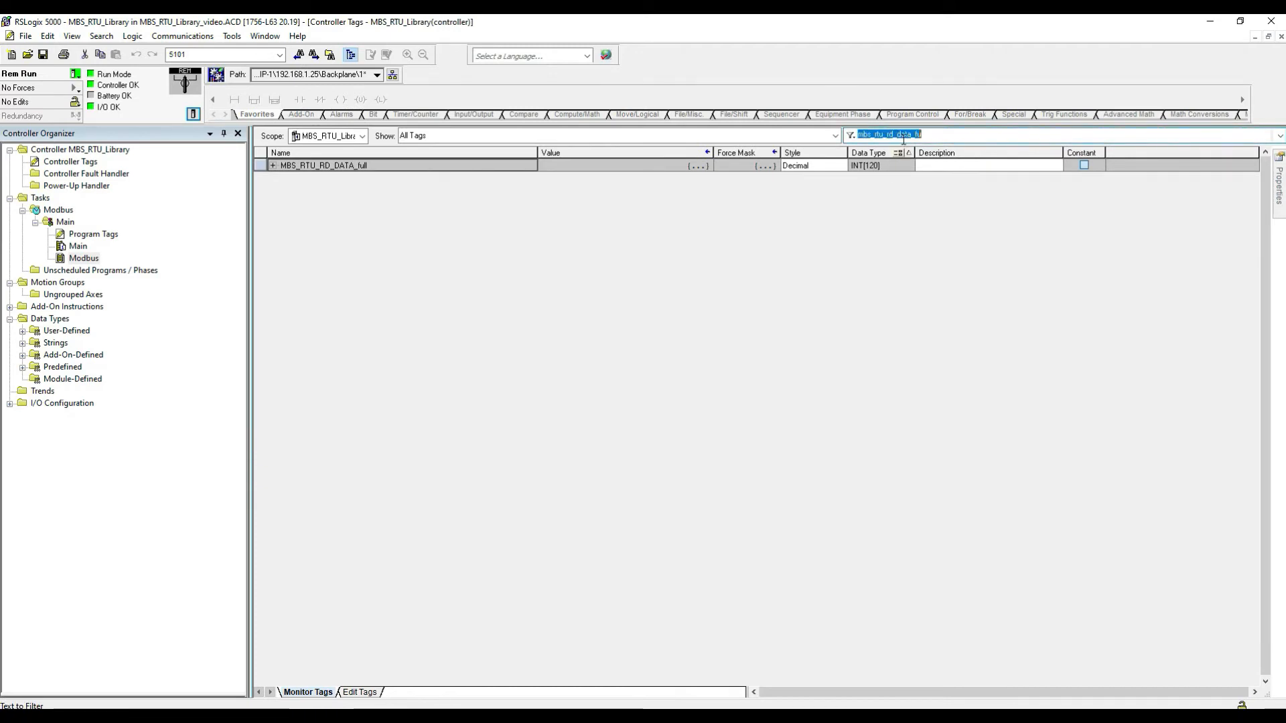
pyautogui.click(894, 134)
pyautogui.press('BackSpace')
pyautogui.press('BackSpace')
pyautogui.write('w')
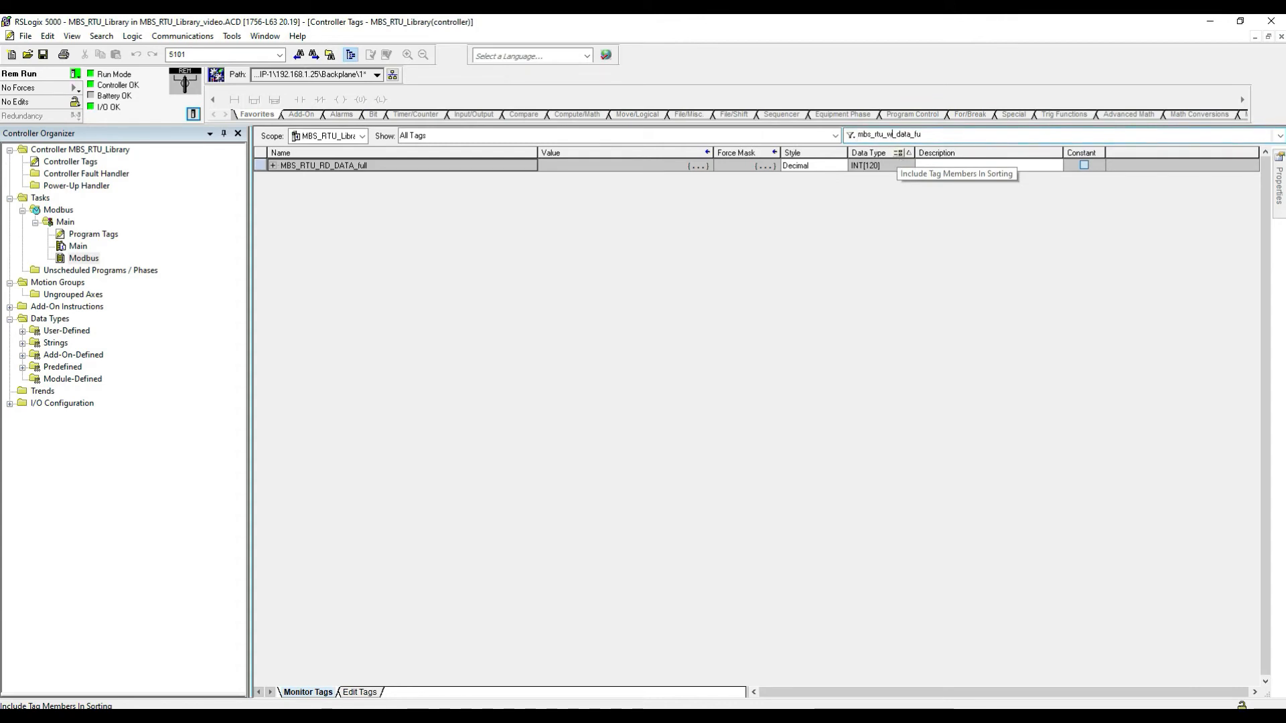
pyautogui.write('r')
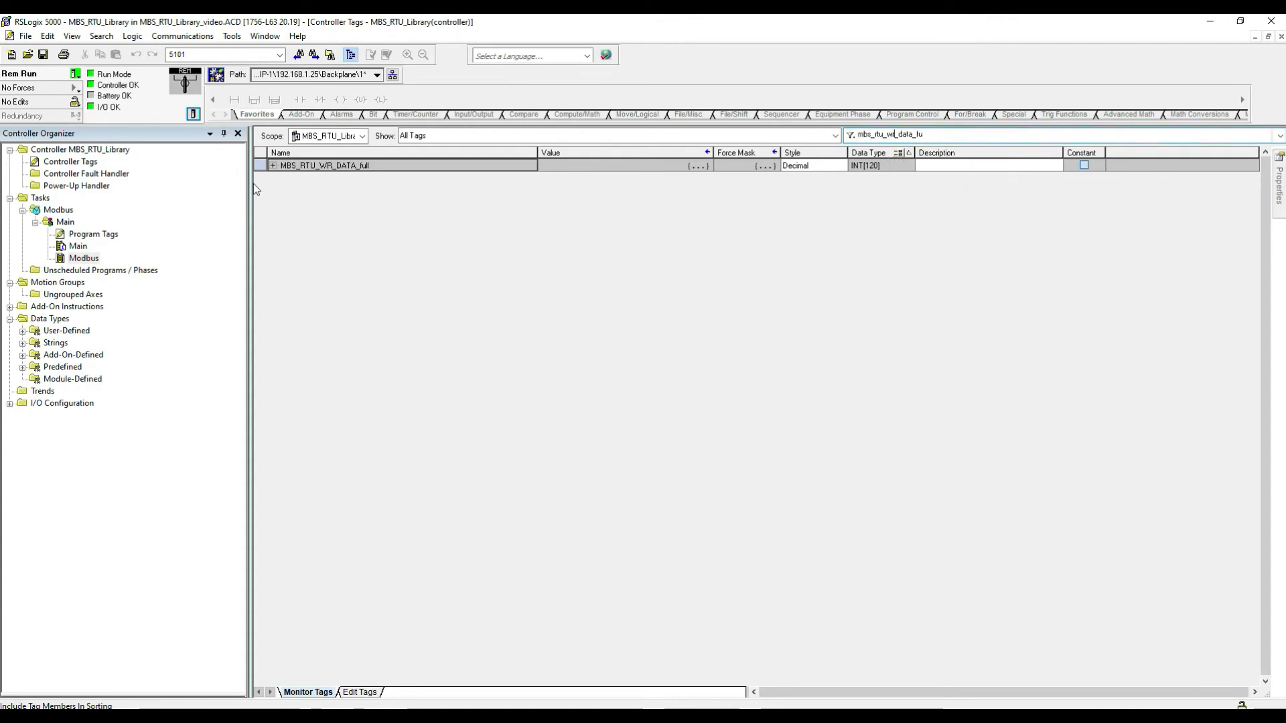
pyautogui.click(273, 165)
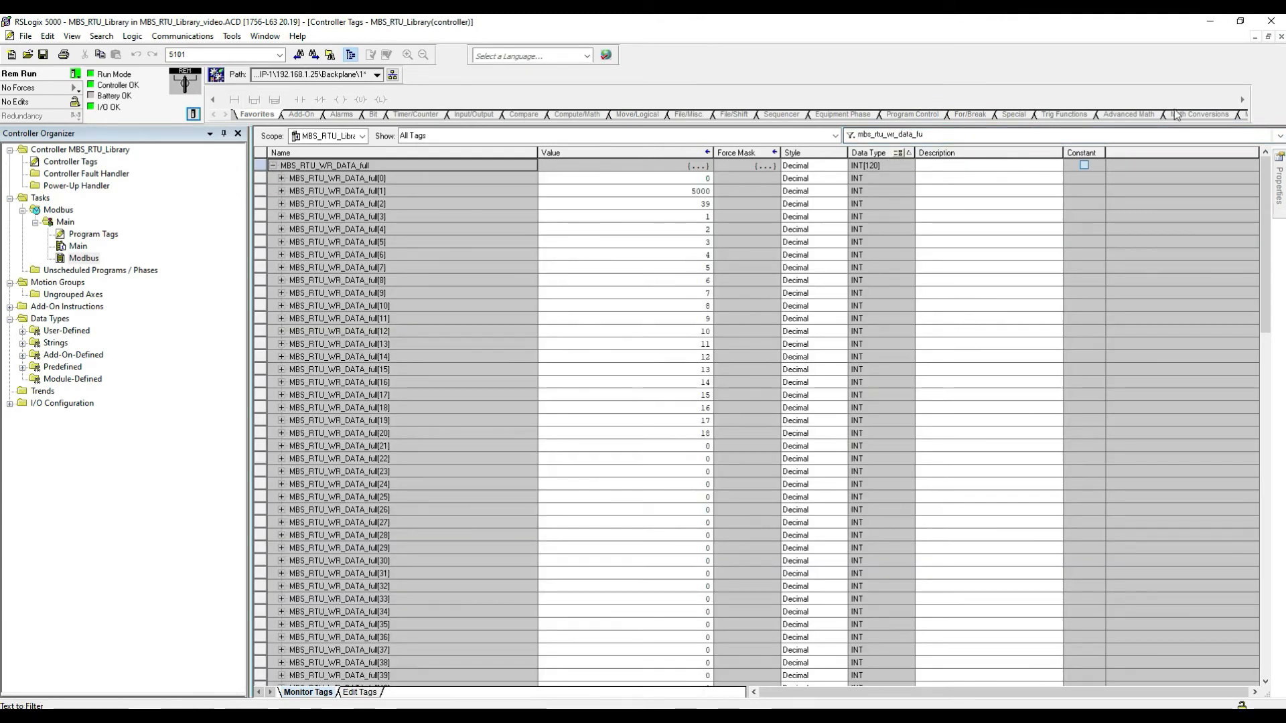
# Step: Restore the tag window beside the simulator and open the simulator's Holding Regs. display
pyautogui.click(1240, 21)
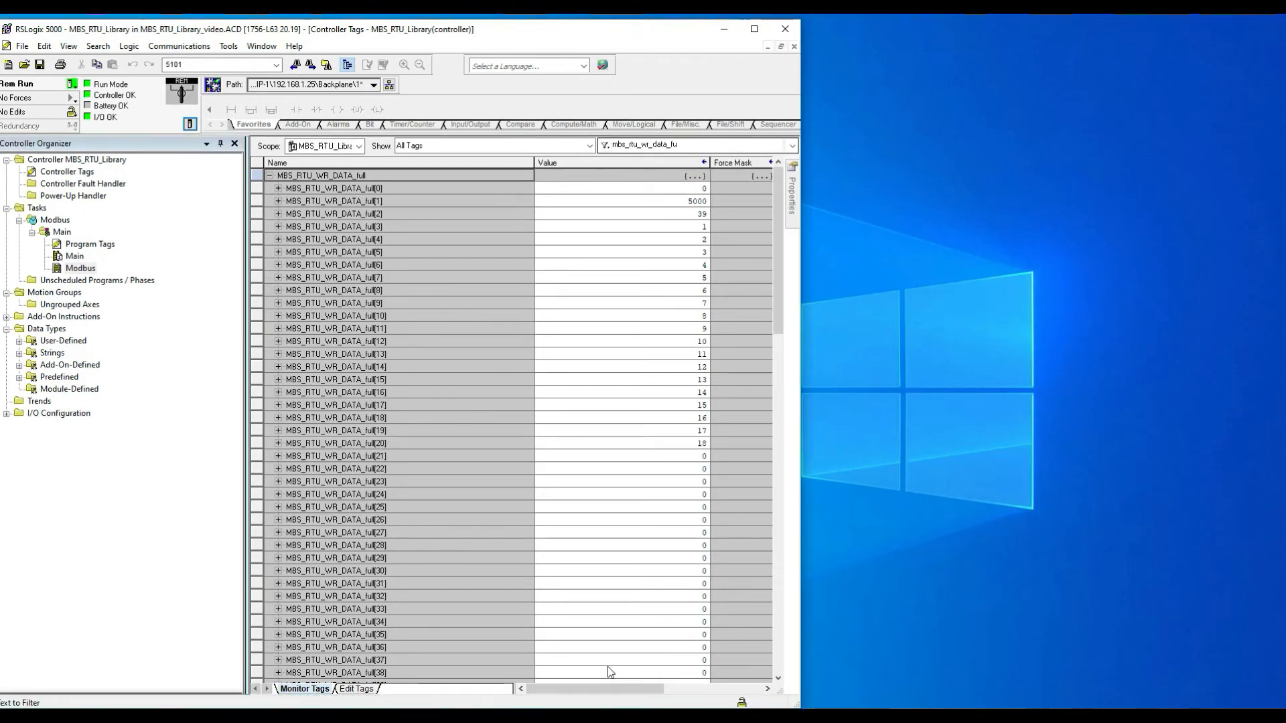
pyautogui.click(596, 715)
pyautogui.moveTo(966, 203); pyautogui.dragTo(1002, 169)
pyautogui.click(904, 184)
pyautogui.click(906, 185)
pyautogui.click(909, 186)
pyautogui.click(917, 201)
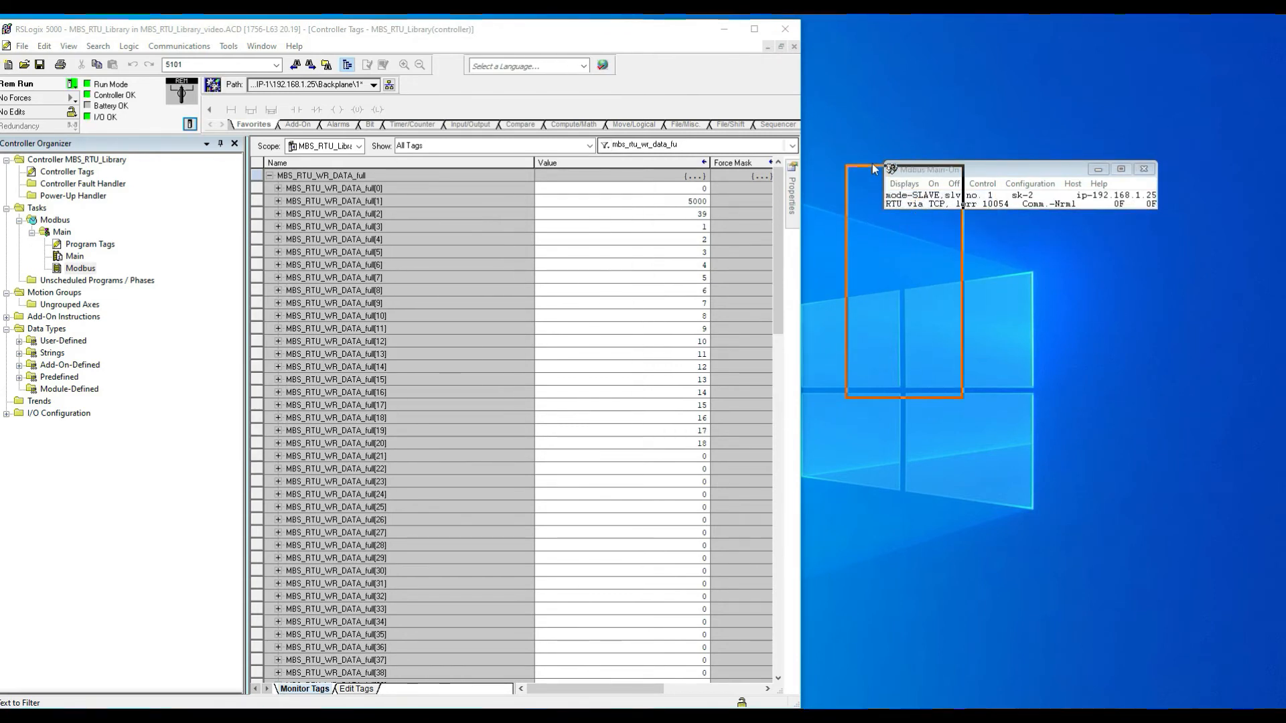
pyautogui.click(830, 39)
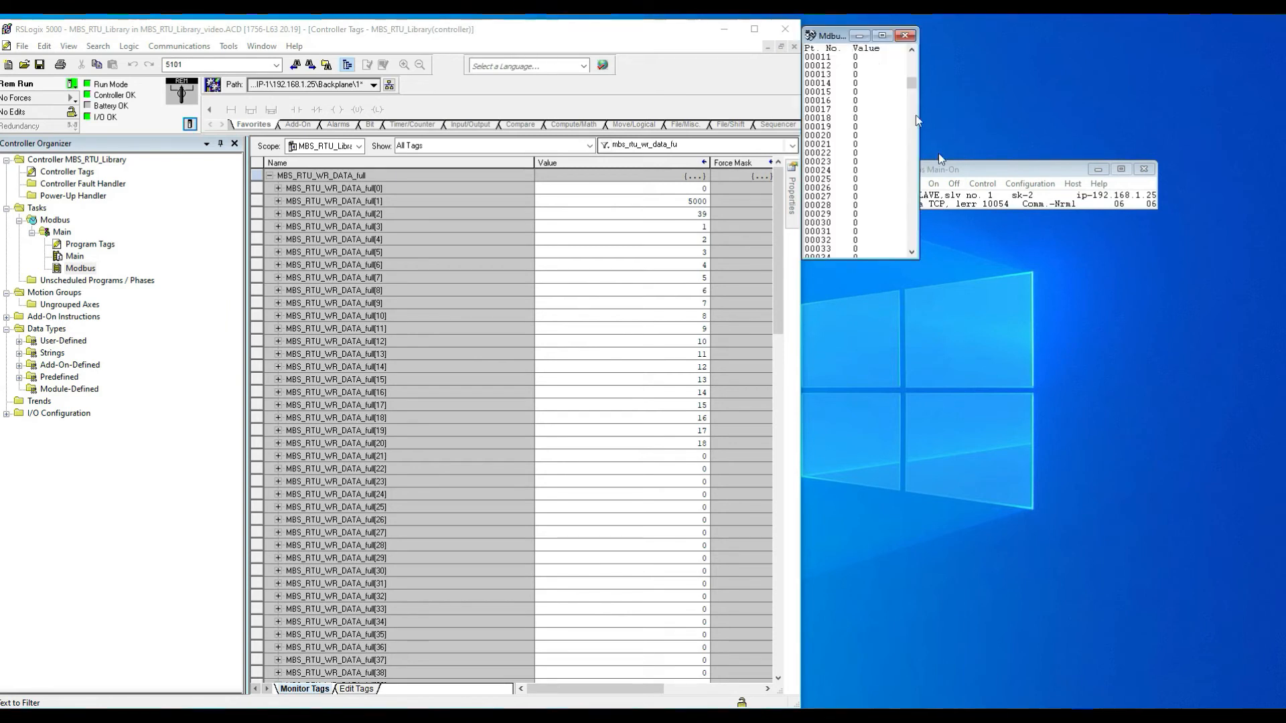
# Step: Minimize the simulator's main window and enlarge the Modbus Coils display window
pyautogui.click(1097, 170)
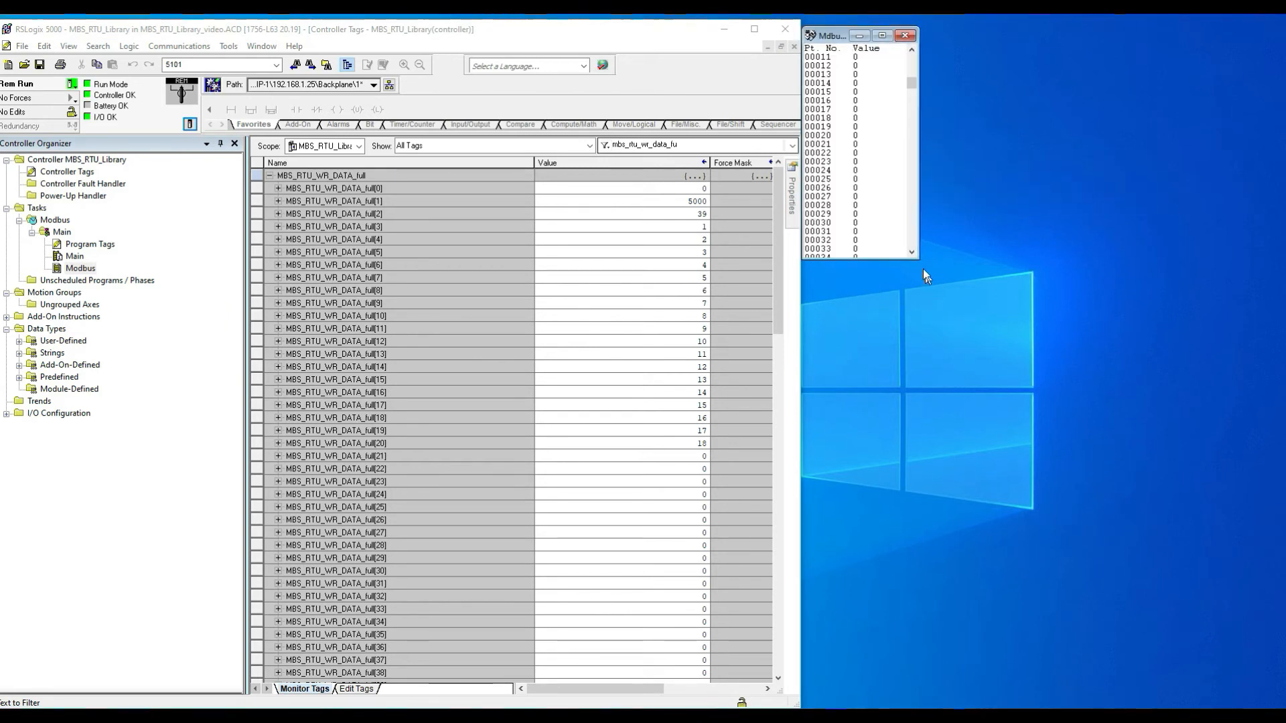
pyautogui.moveTo(916, 257); pyautogui.dragTo(951, 362)
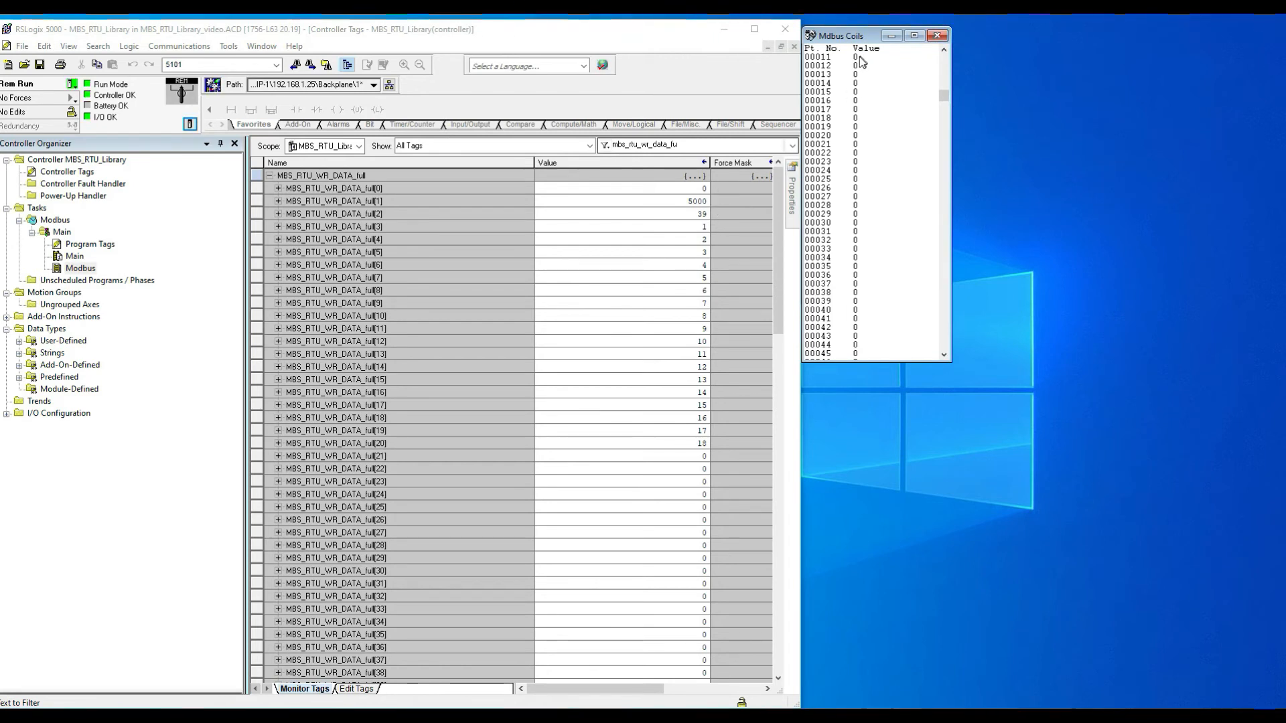
# Step: Set MBS_RTU_WR_DATA_full[0] to 1 and scroll the Modbus Coils list back to the top
pyautogui.click(692, 190)
pyautogui.write('1')
pyautogui.press('Return')
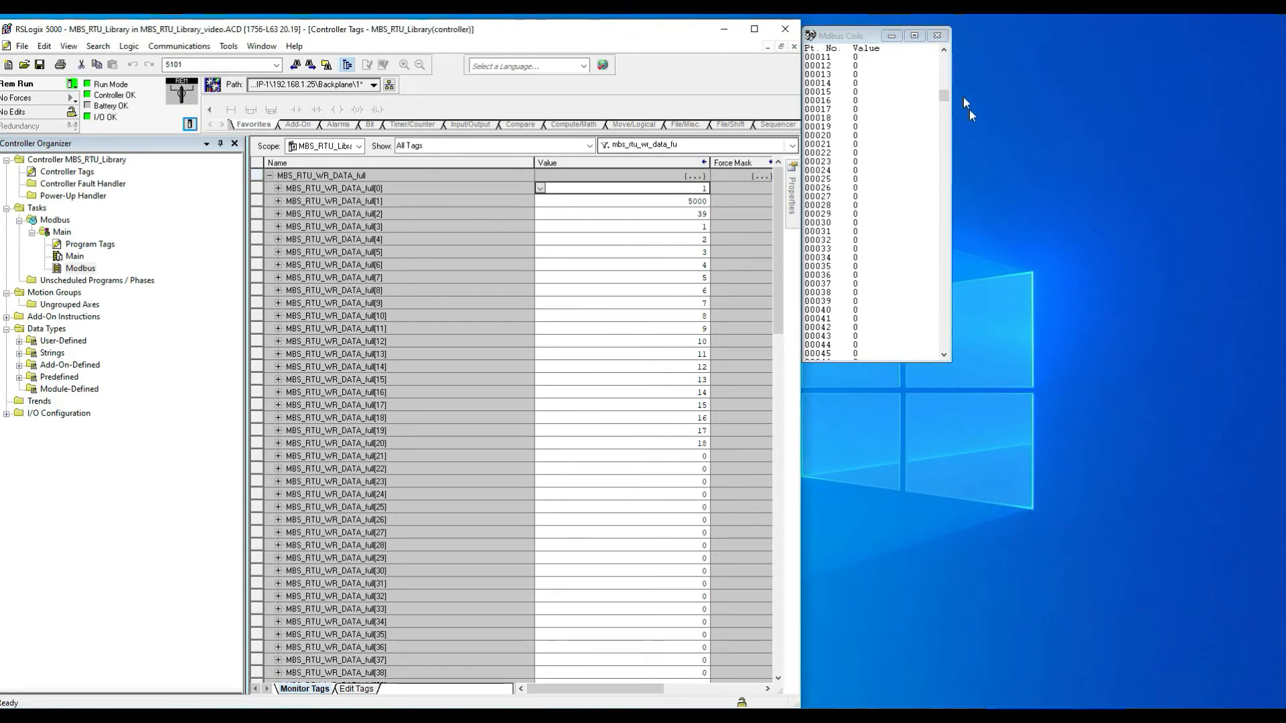
pyautogui.moveTo(944, 95); pyautogui.dragTo(944, 61)
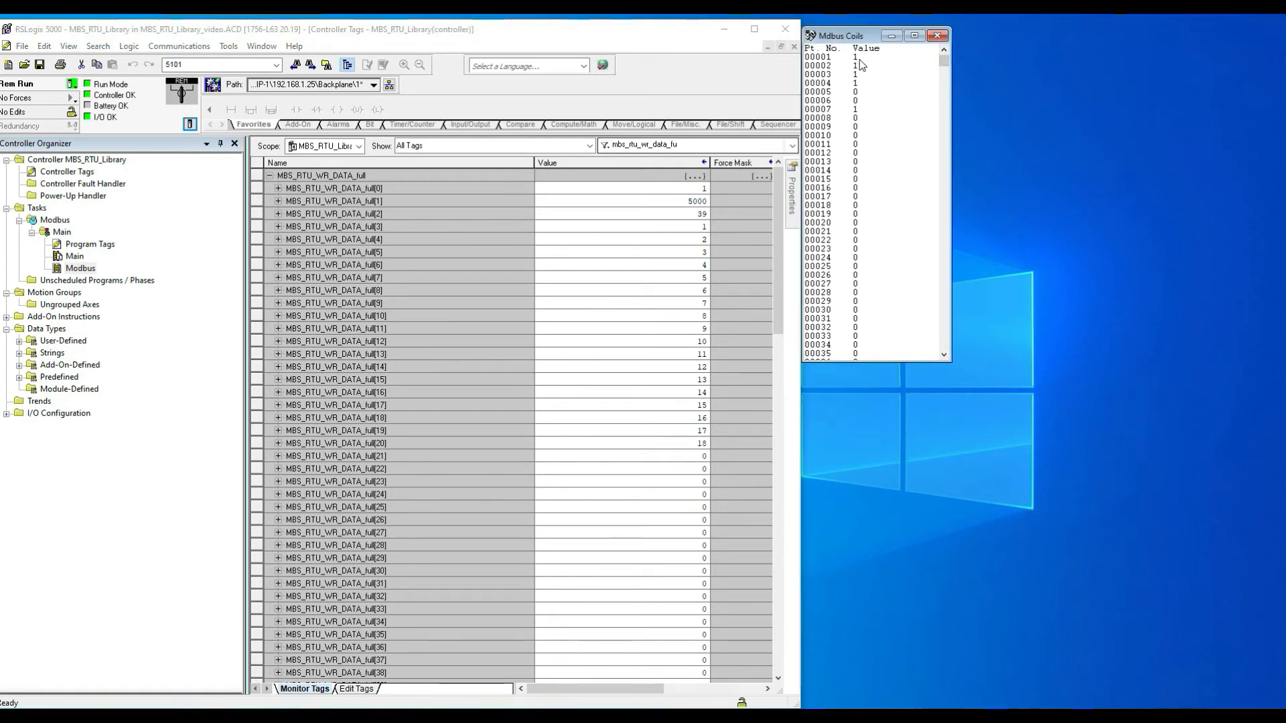
# Step: Toggle MBS_RTU_WR_DATA_full[0] to 0 and back to 1
pyautogui.click(682, 192)
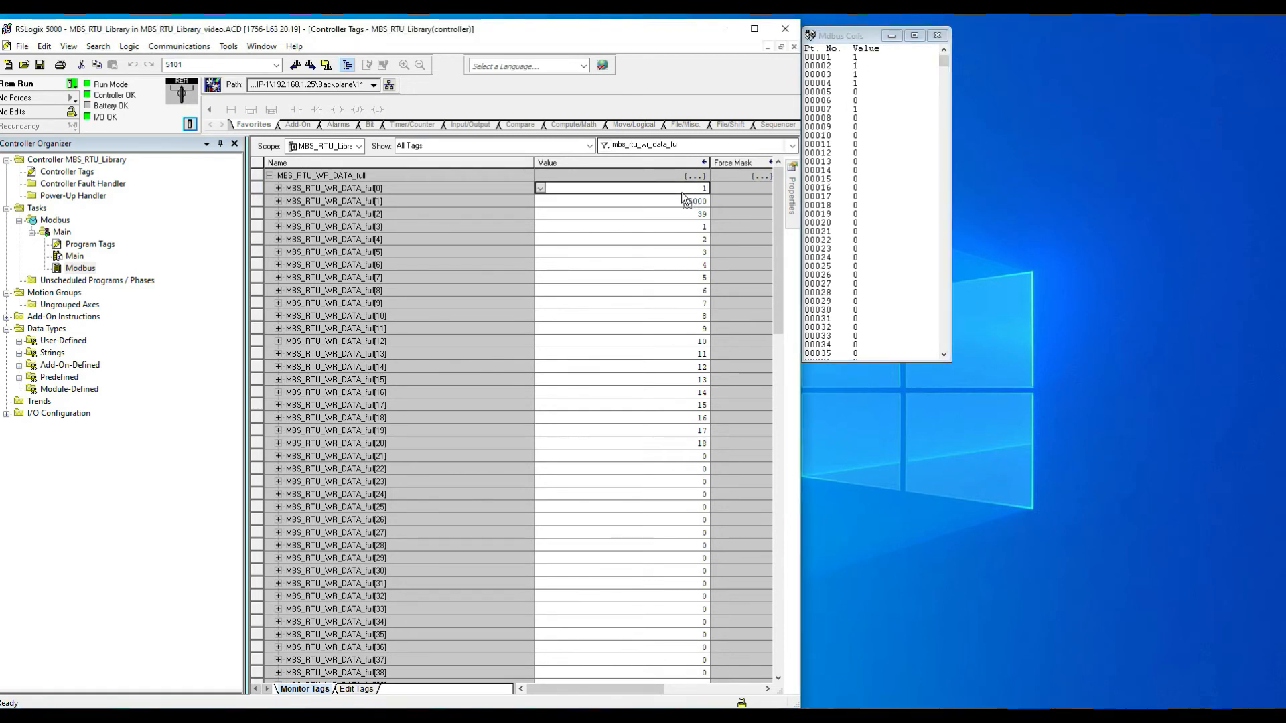
pyautogui.write('0')
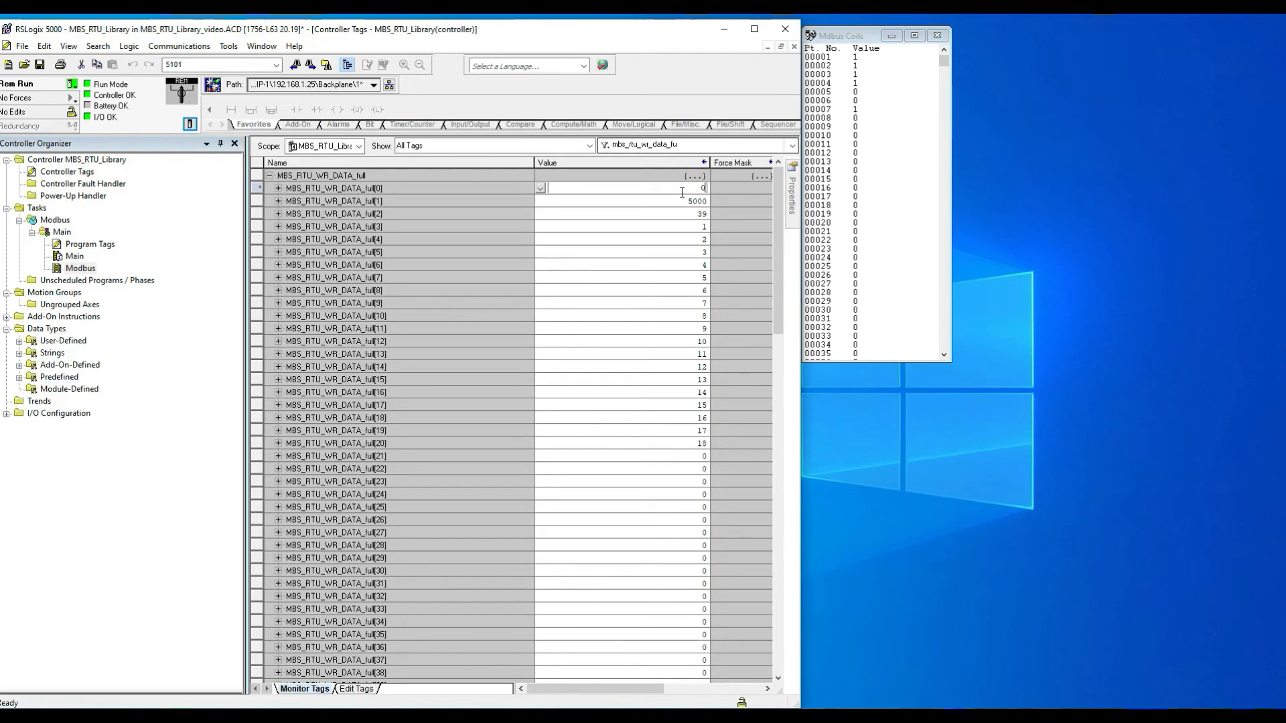
pyautogui.press('Return')
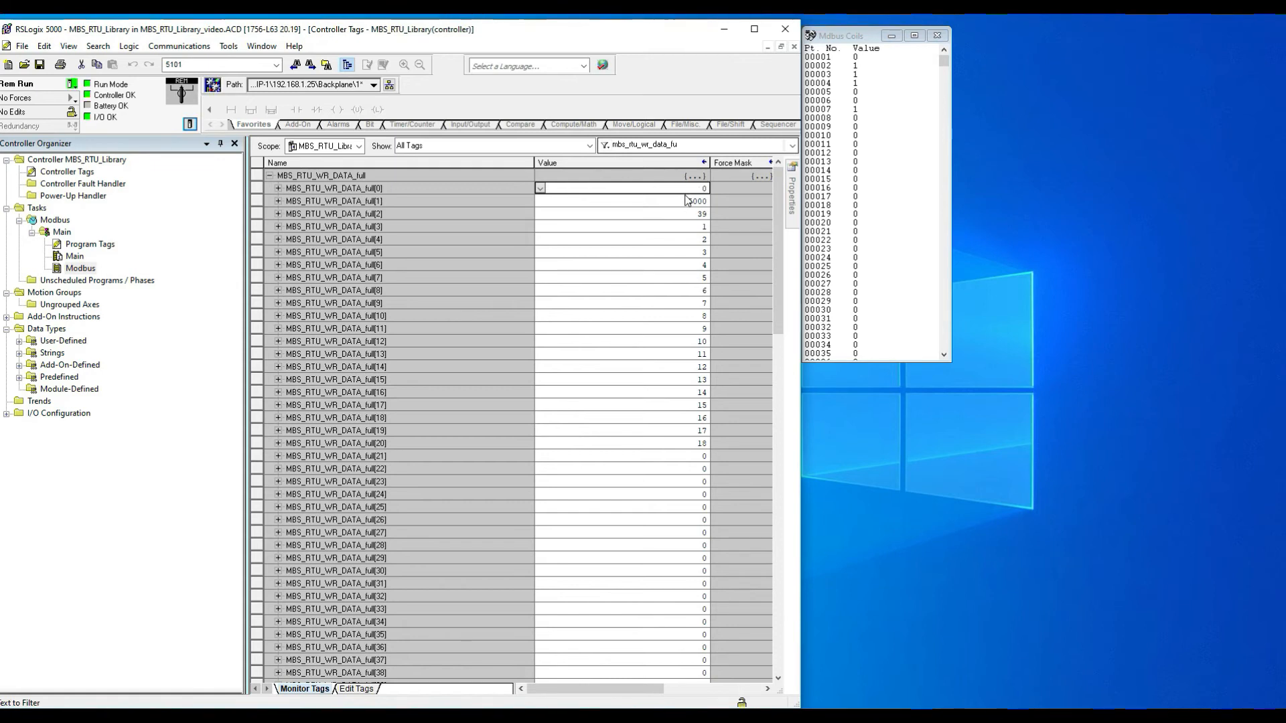
pyautogui.write('1')
pyautogui.press('Return')
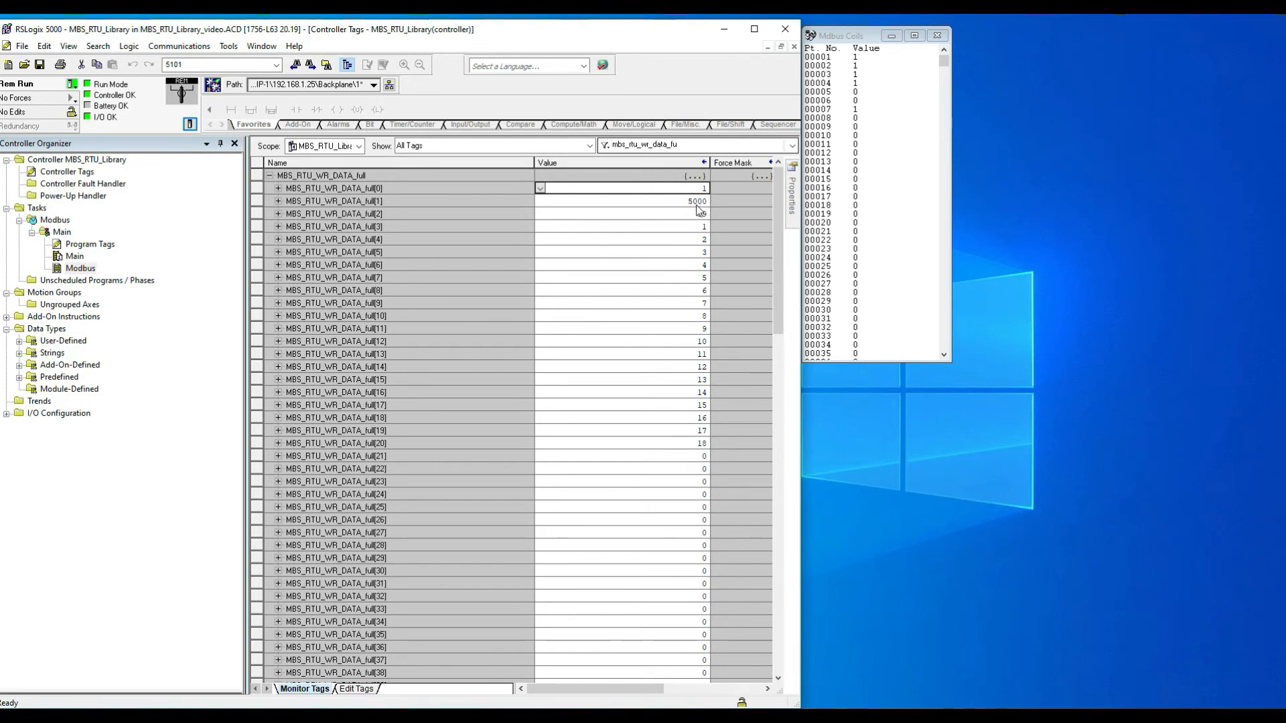
# Step: Enlarge the Modbus Coils window further and scroll through its coil list
pyautogui.moveTo(949, 362); pyautogui.dragTo(975, 488)
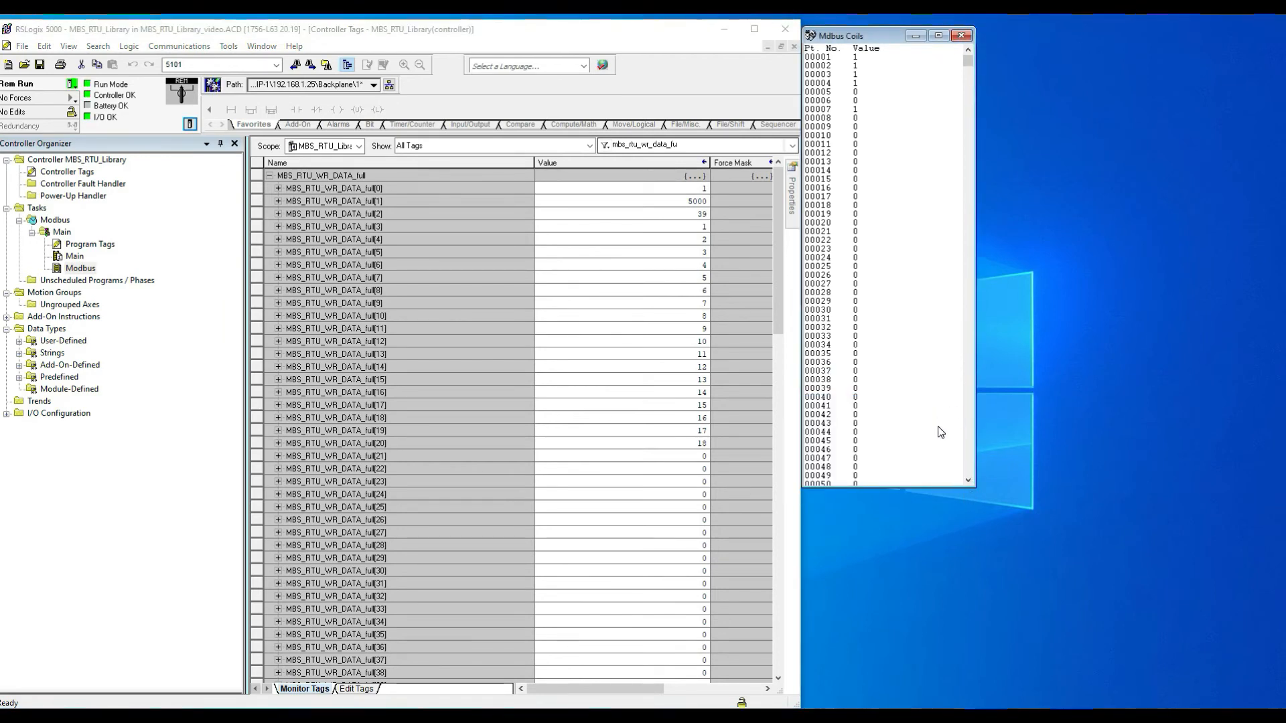
pyautogui.click(968, 481)
pyautogui.click(968, 481)
pyautogui.click(968, 481)
pyautogui.click(969, 481)
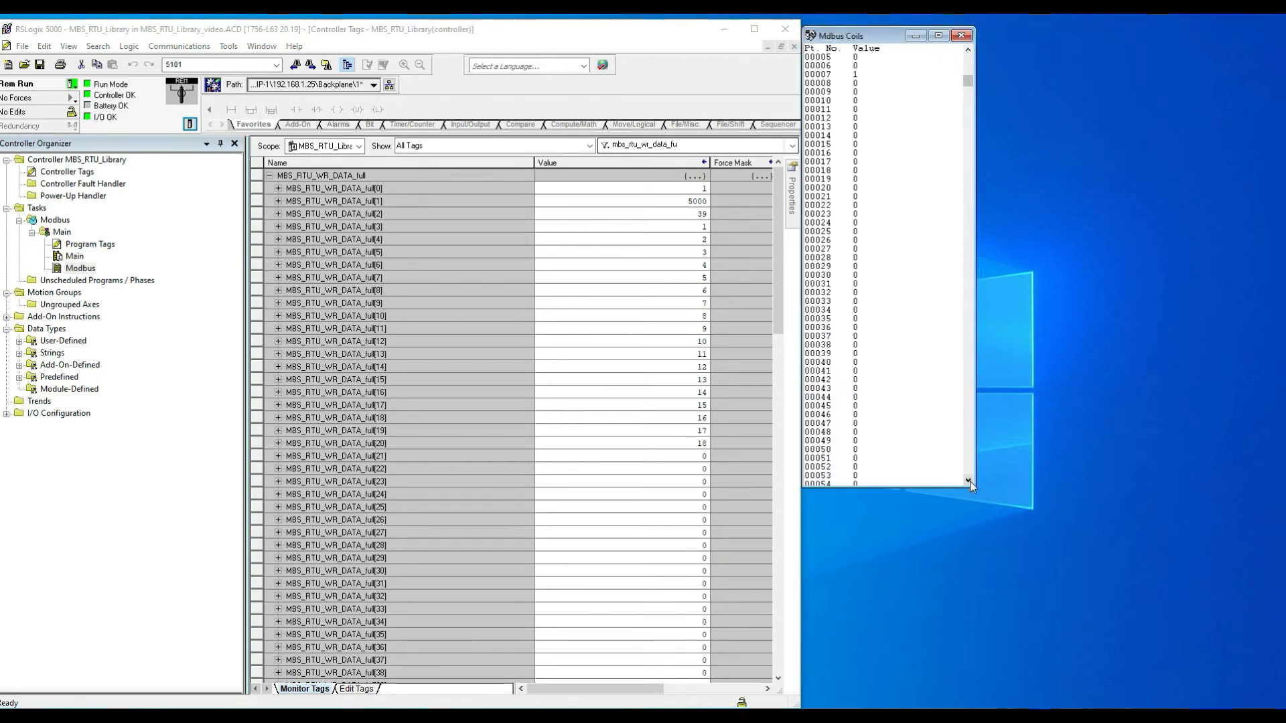
pyautogui.click(969, 62)
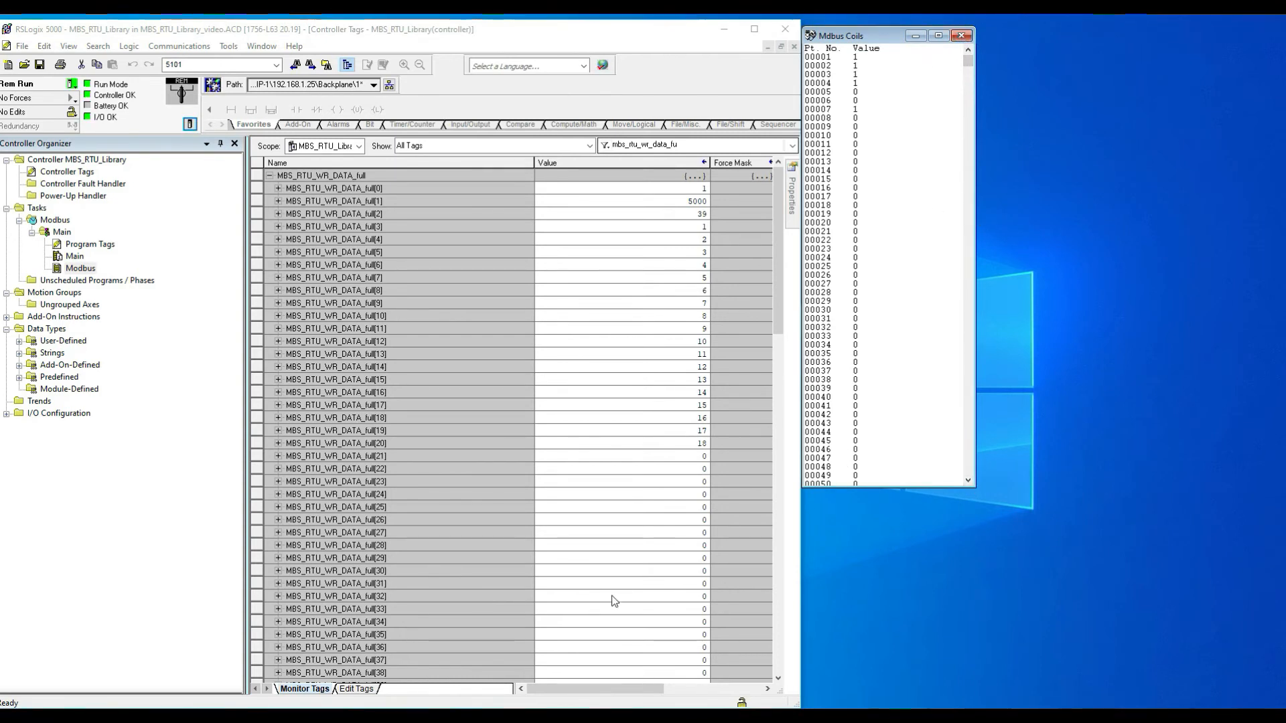
# Step: Restore the simulator's main window, open its Holding Regs. display, minimize the main window and enlarge the registers window
pyautogui.click(475, 716)
pyautogui.click(443, 686)
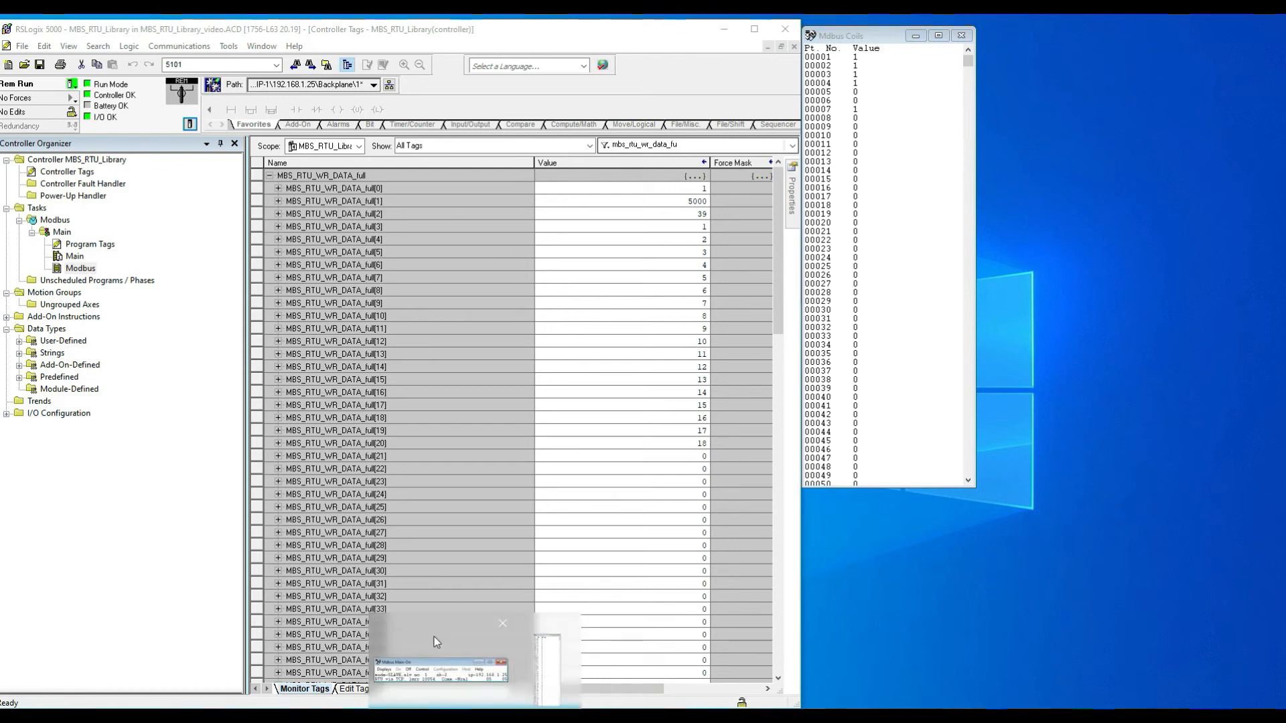
pyautogui.click(904, 183)
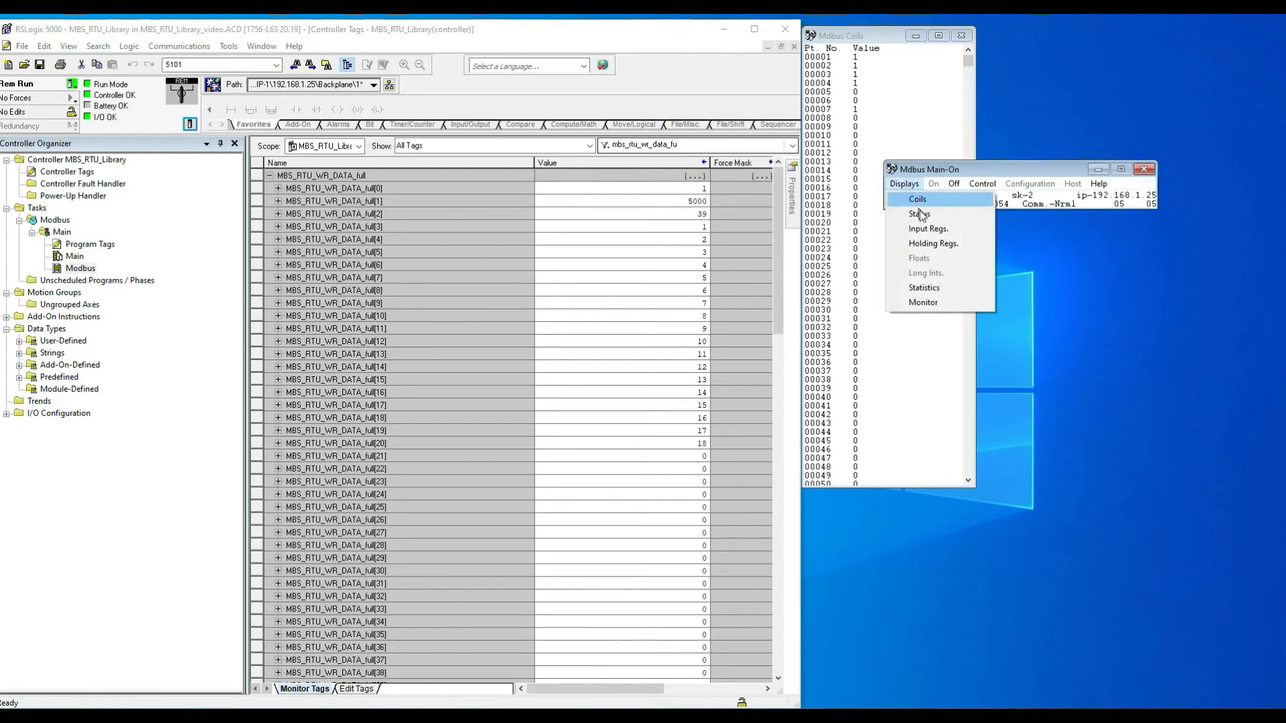
pyautogui.click(934, 245)
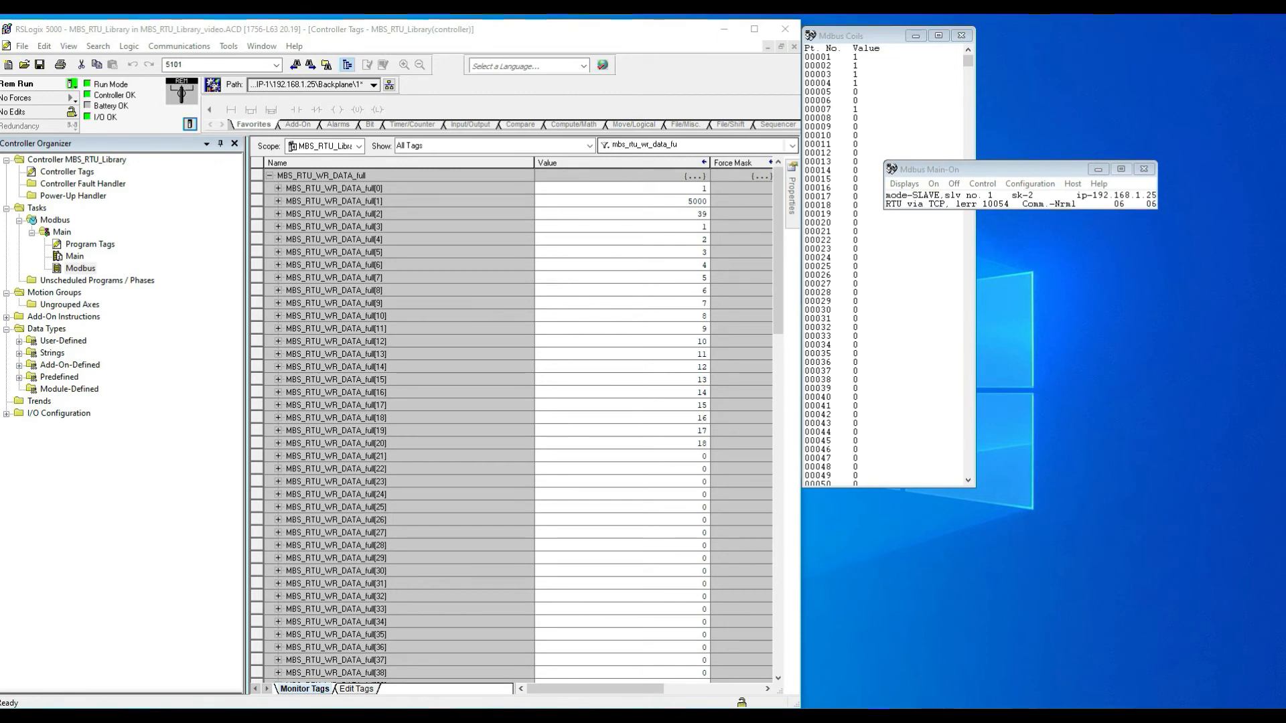
pyautogui.click(1007, 40)
pyautogui.click(1099, 169)
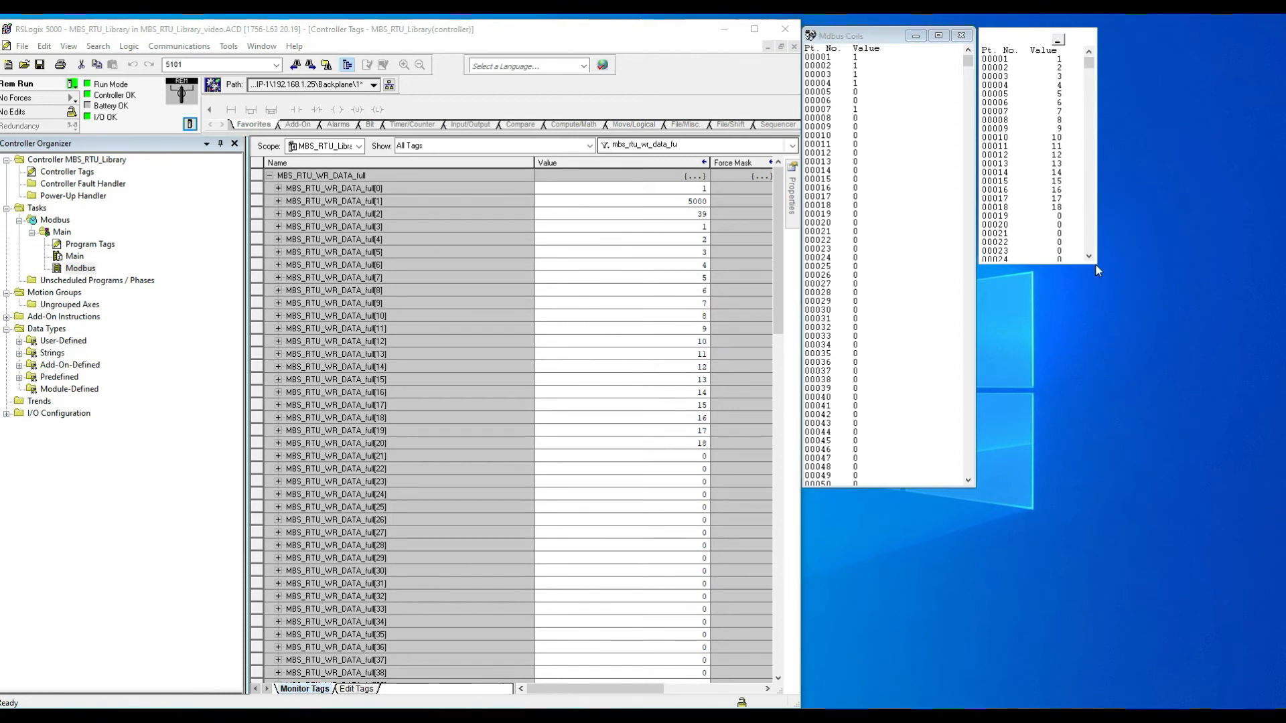
pyautogui.moveTo(1096, 270); pyautogui.dragTo(1128, 539)
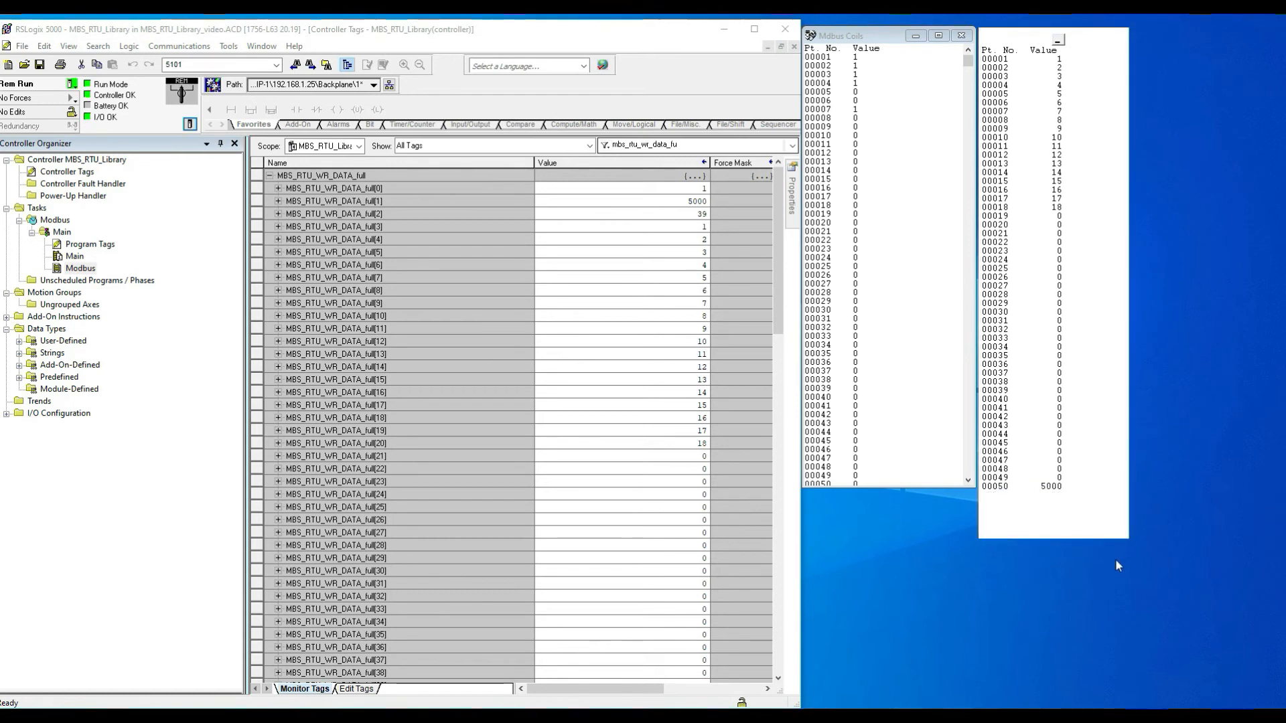
# Step: Set MBS_RTU_WR_DATA_full[1] to 1500
pyautogui.doubleClick(672, 201)
pyautogui.write('15')
pyautogui.press('Return')
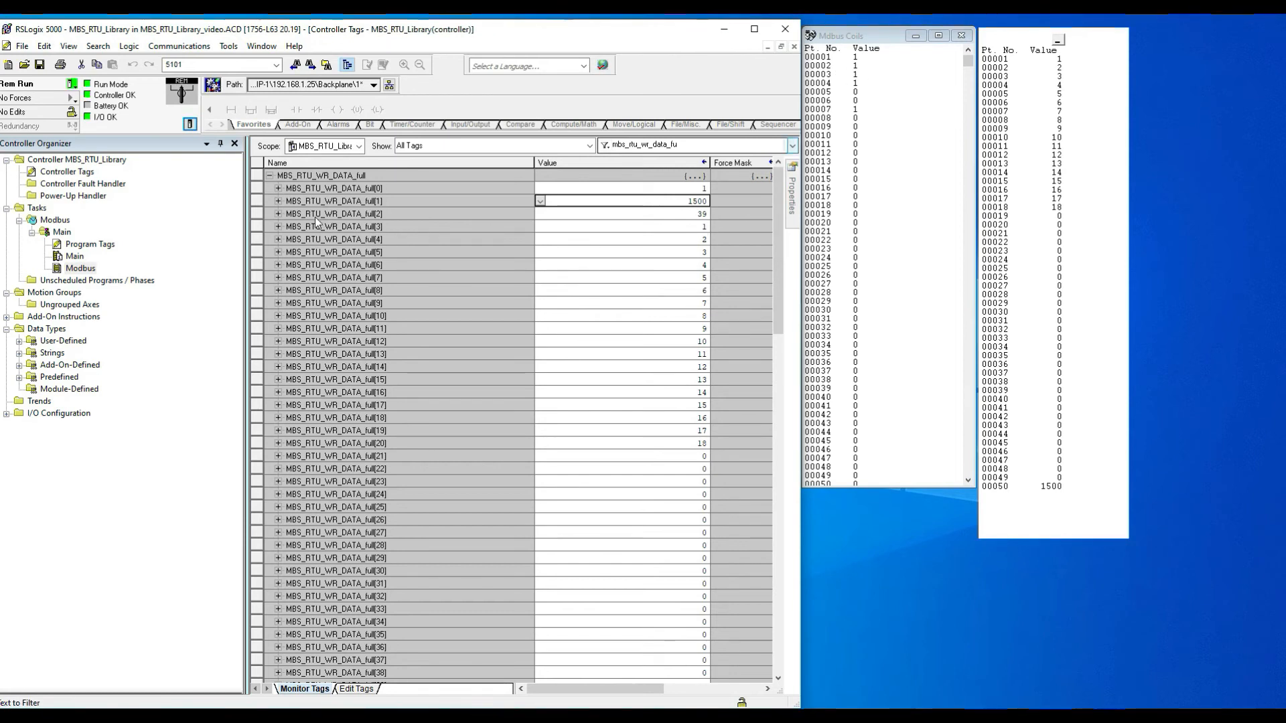
# Step: Expand MBS_RTU_WR_DATA_full[2] and clear its bits 0, 1, 2 and 5
pyautogui.click(277, 213)
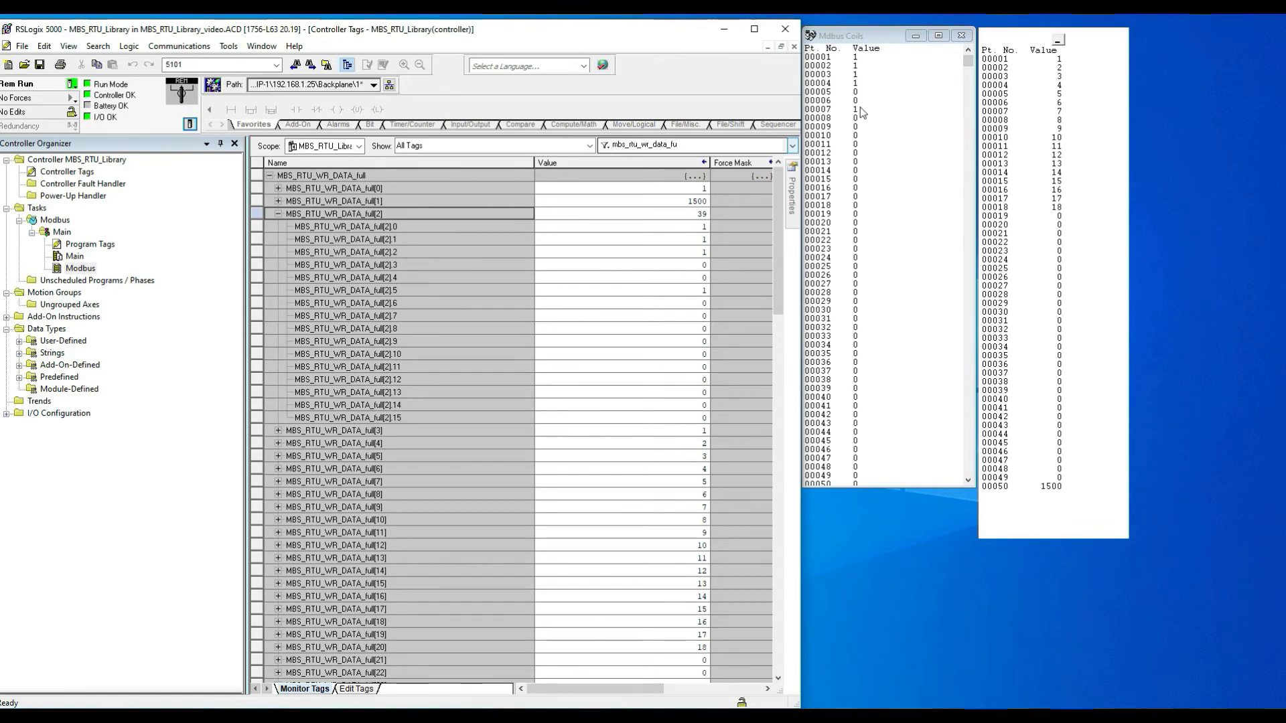
pyautogui.click(689, 226)
pyautogui.write('0')
pyautogui.press('Return')
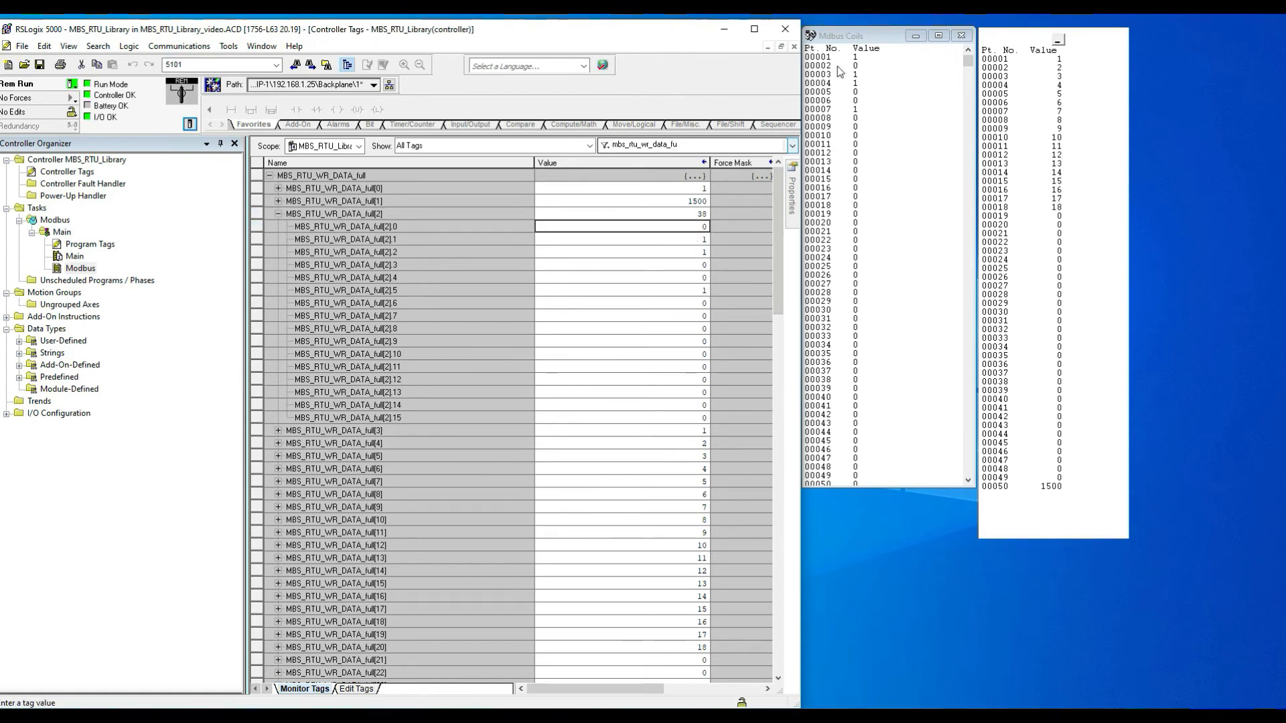
pyautogui.click(688, 239)
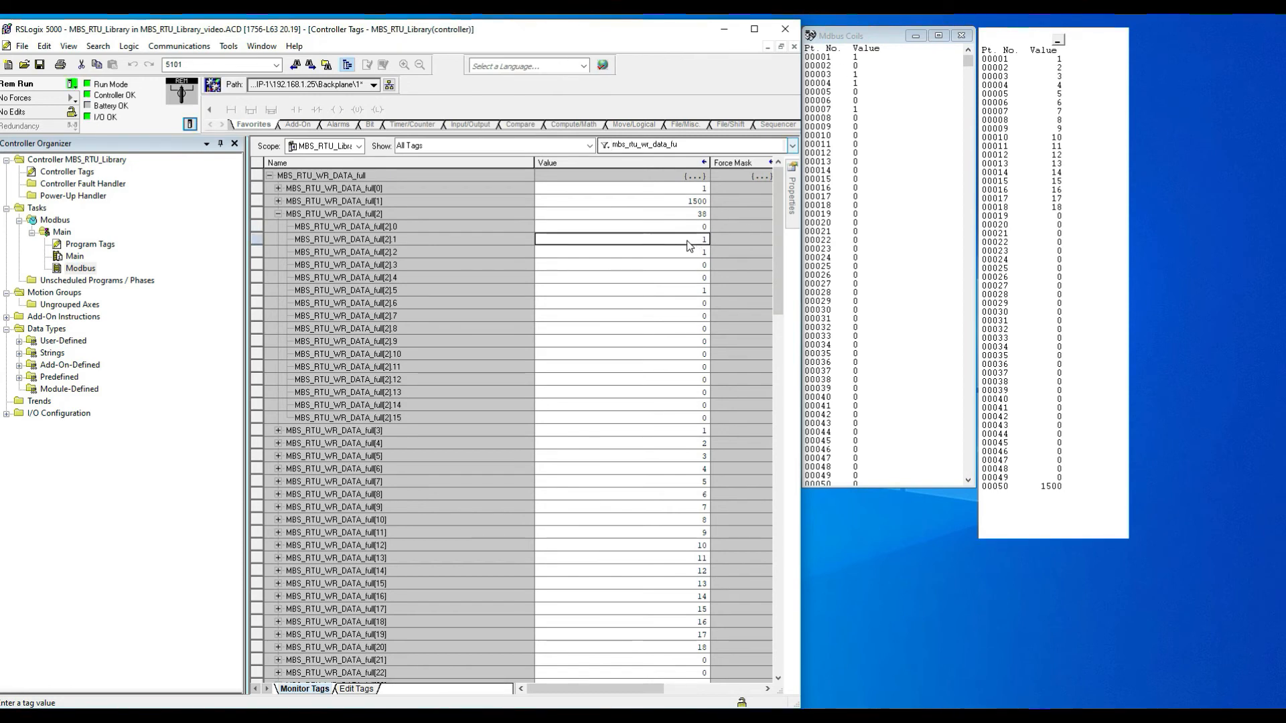
pyautogui.write('0')
pyautogui.press('Return')
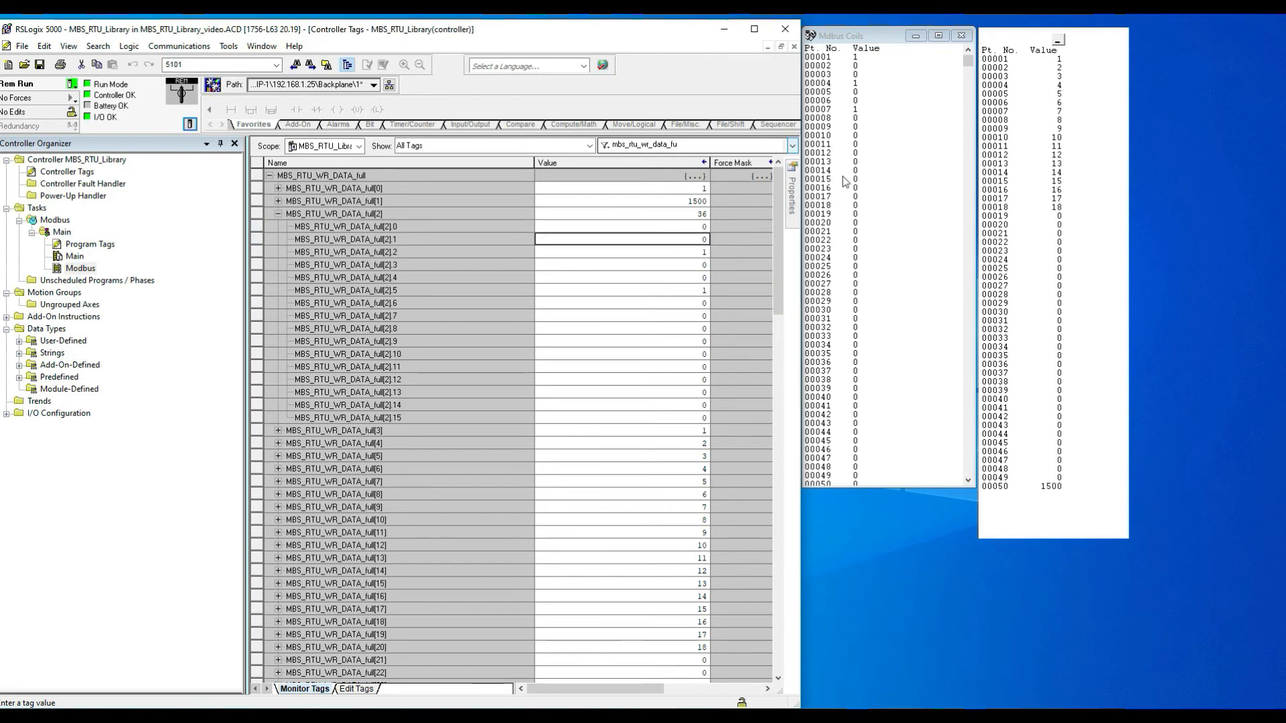
pyautogui.click(689, 256)
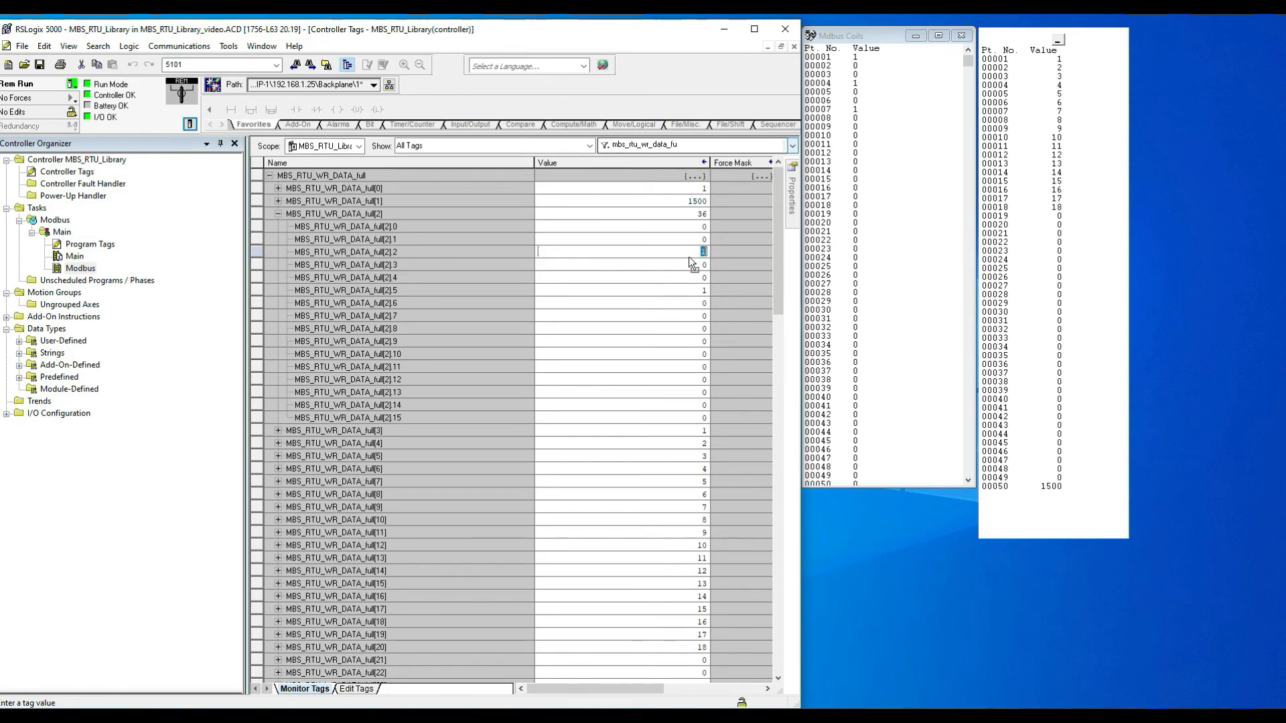
pyautogui.write('0')
pyautogui.press('Return')
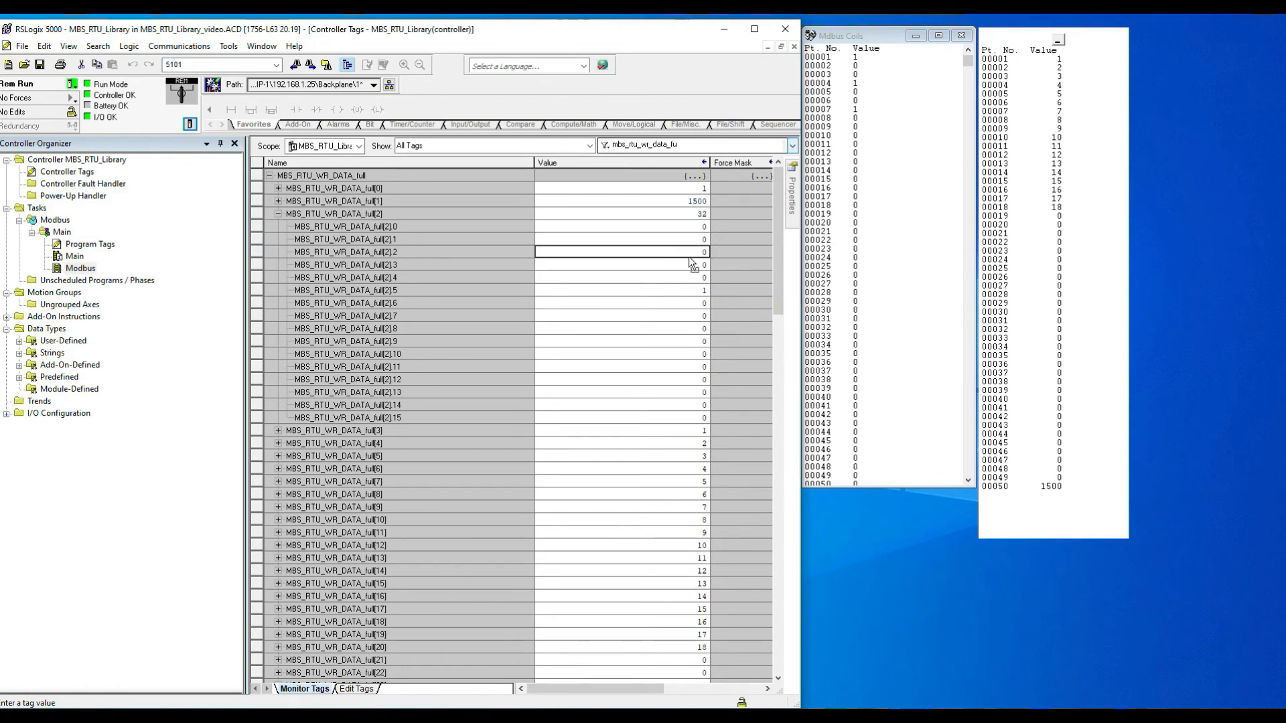
pyautogui.click(691, 295)
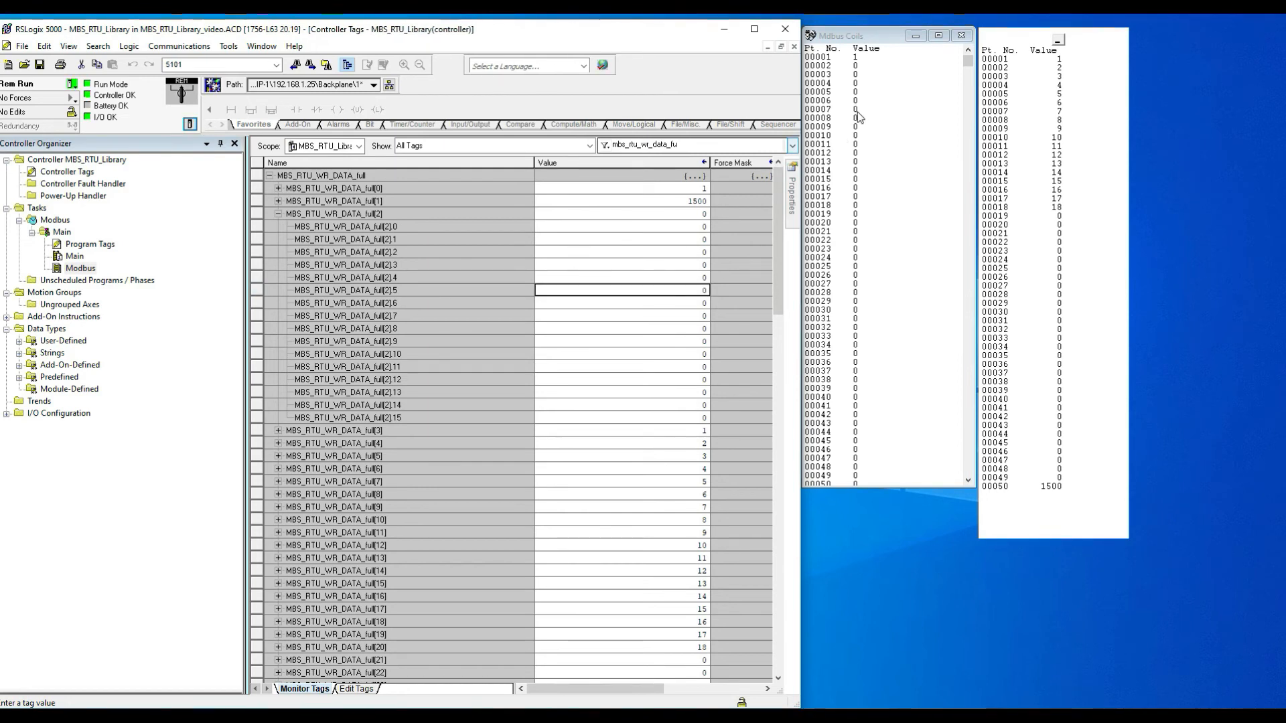
# Step: Set bits 6 and 0 of MBS_RTU_WR_DATA_full[2] to 1
pyautogui.doubleClick(690, 304)
pyautogui.write('1')
pyautogui.press('Return')
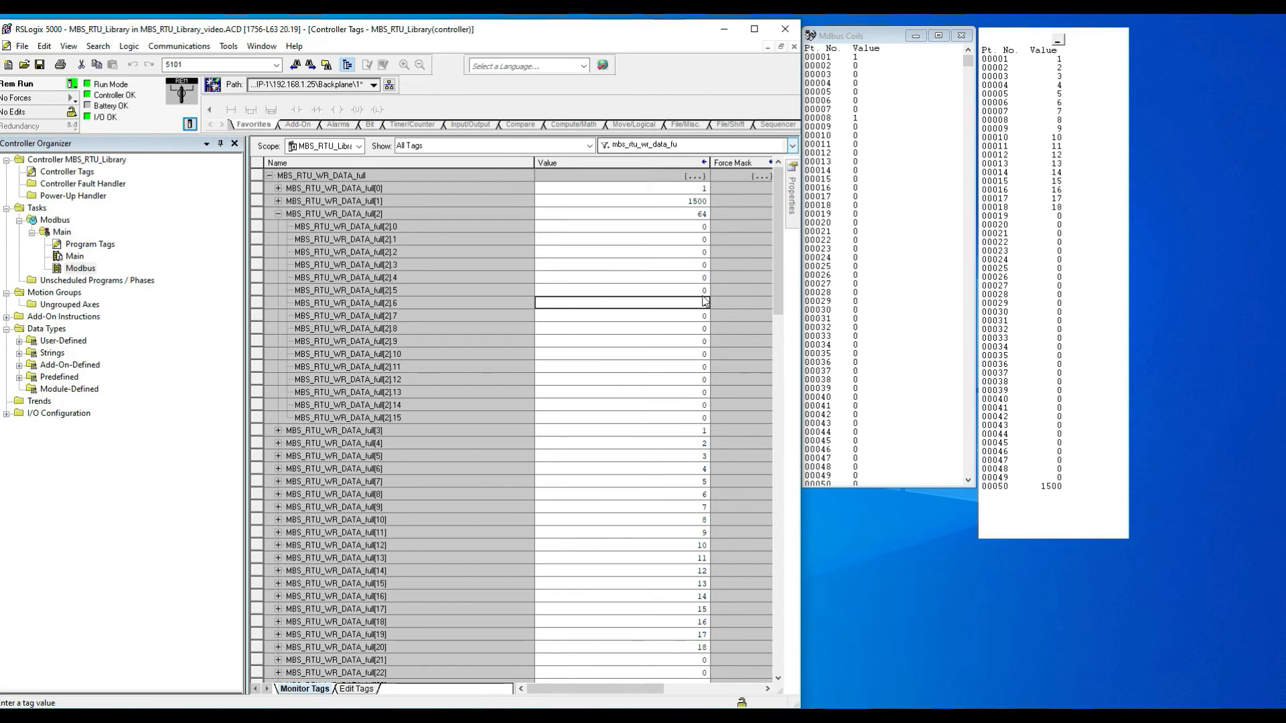
pyautogui.click(695, 228)
pyautogui.write('1')
pyautogui.press('Return')
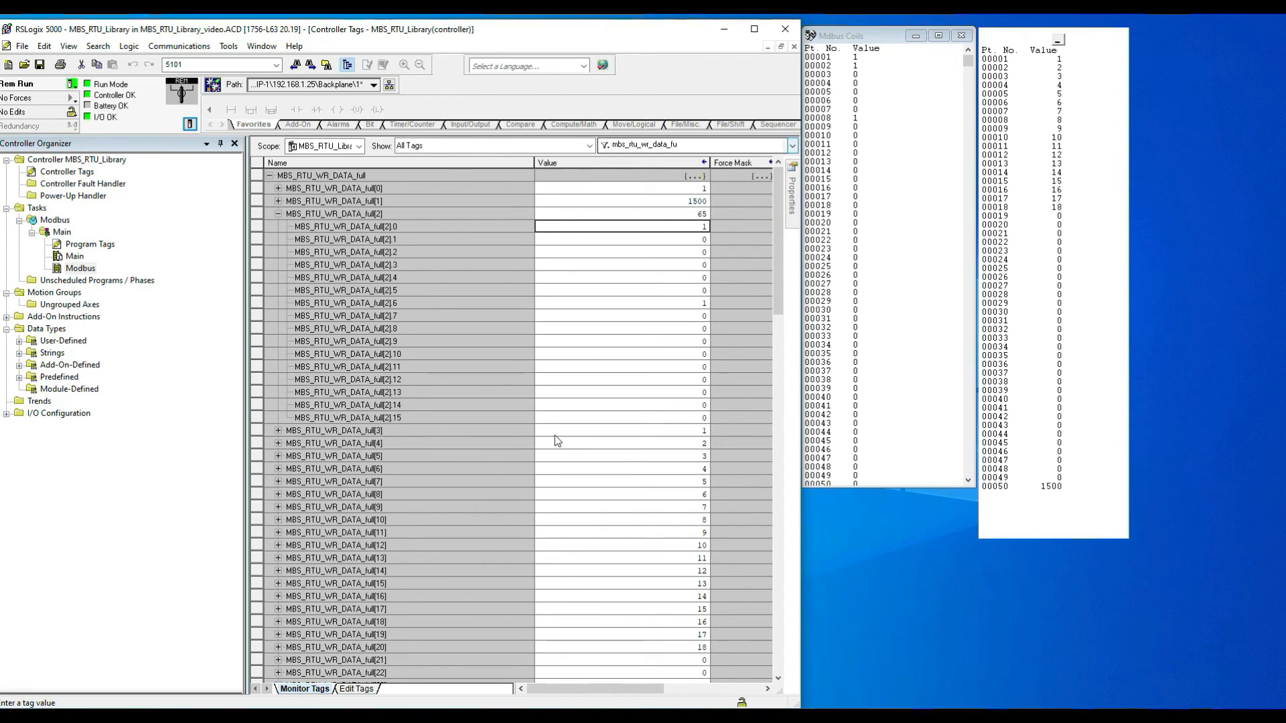
# Step: Collapse MBS_RTU_WR_DATA_full[2] and set elements [3], [4] and [5] to 100, 101 and 102
pyautogui.click(278, 215)
pyautogui.scroll(-1, 290, 268)
pyautogui.scroll(-1, 290, 268)
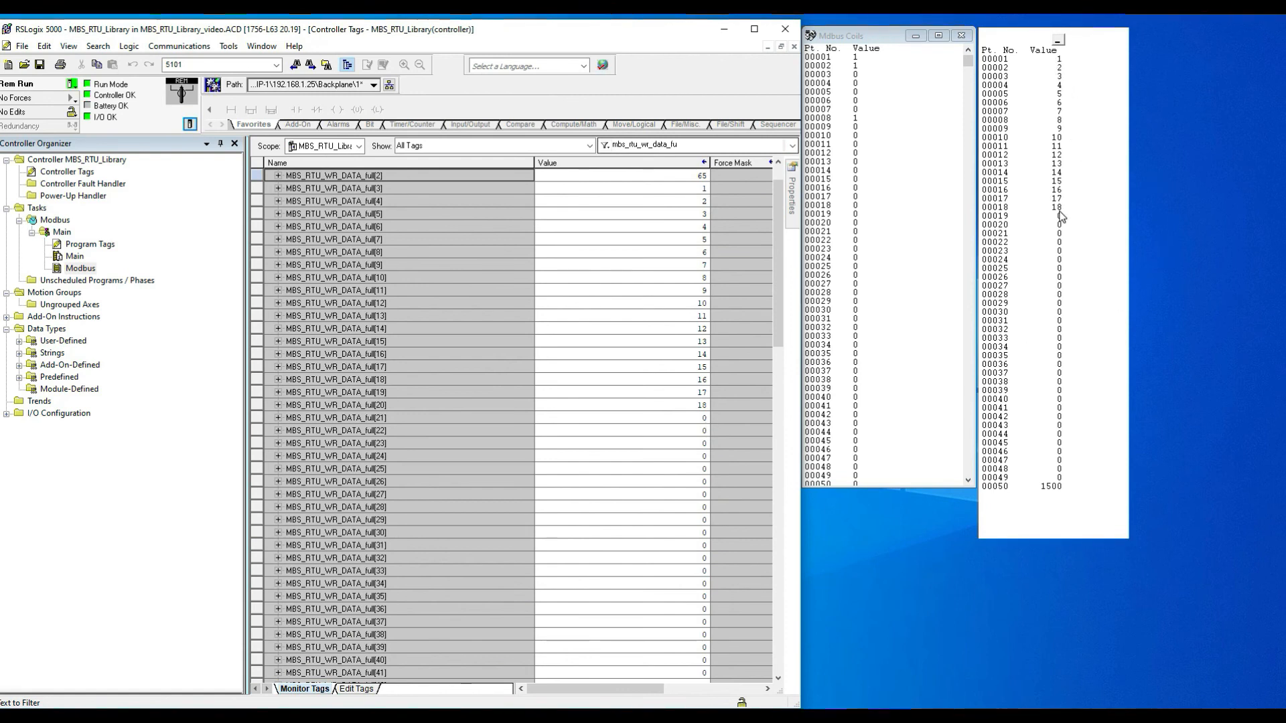
pyautogui.click(685, 189)
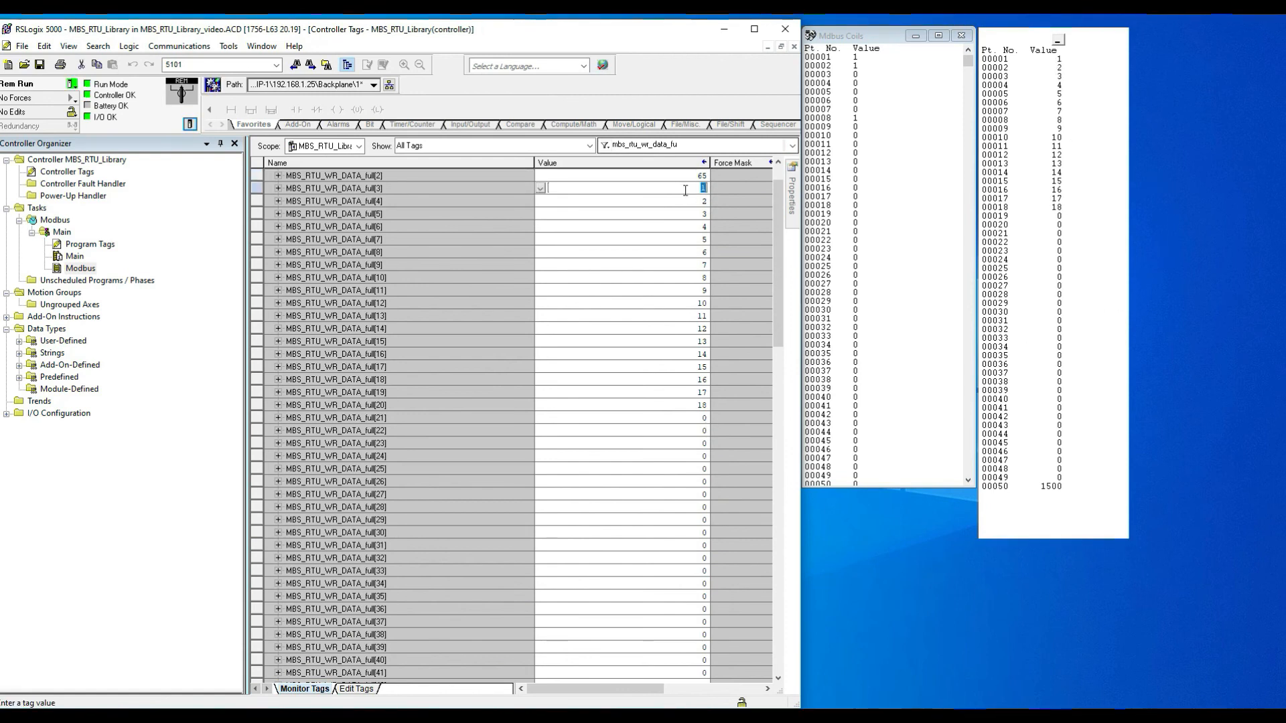
pyautogui.write('100')
pyautogui.press('Return')
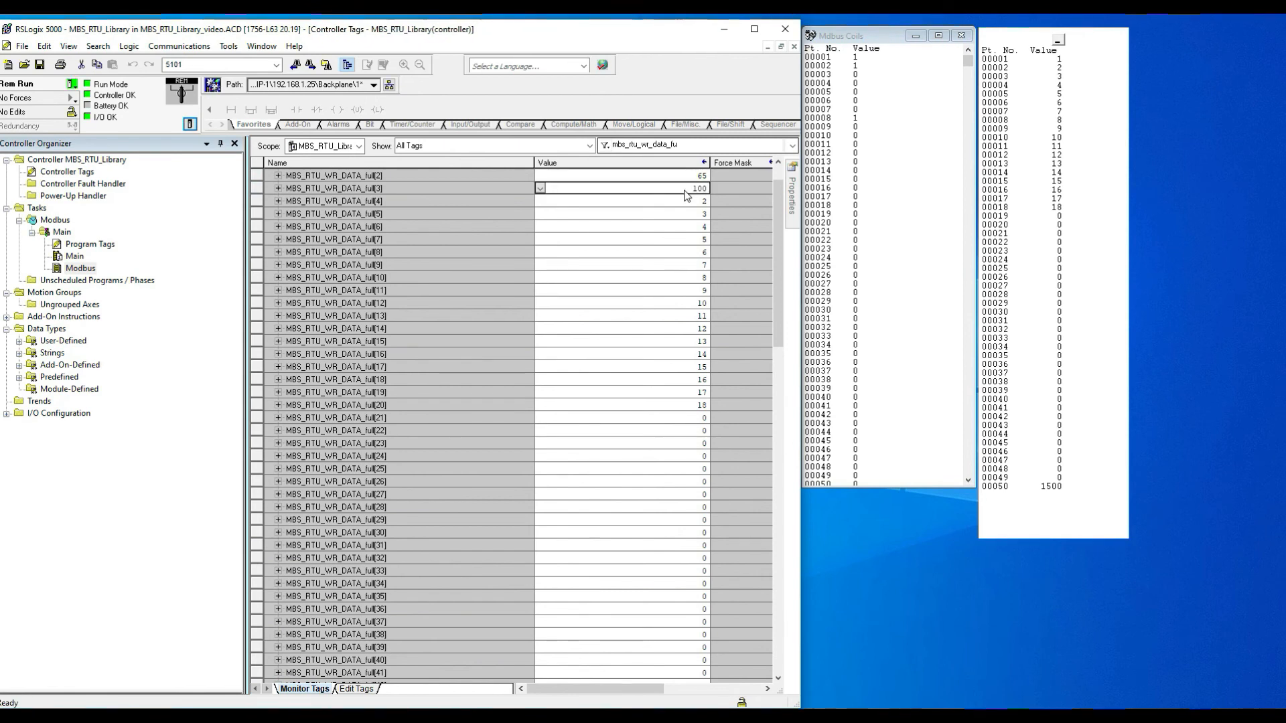
pyautogui.click(689, 201)
pyautogui.write('101')
pyautogui.press('Return')
pyautogui.click(685, 215)
pyautogui.write('102')
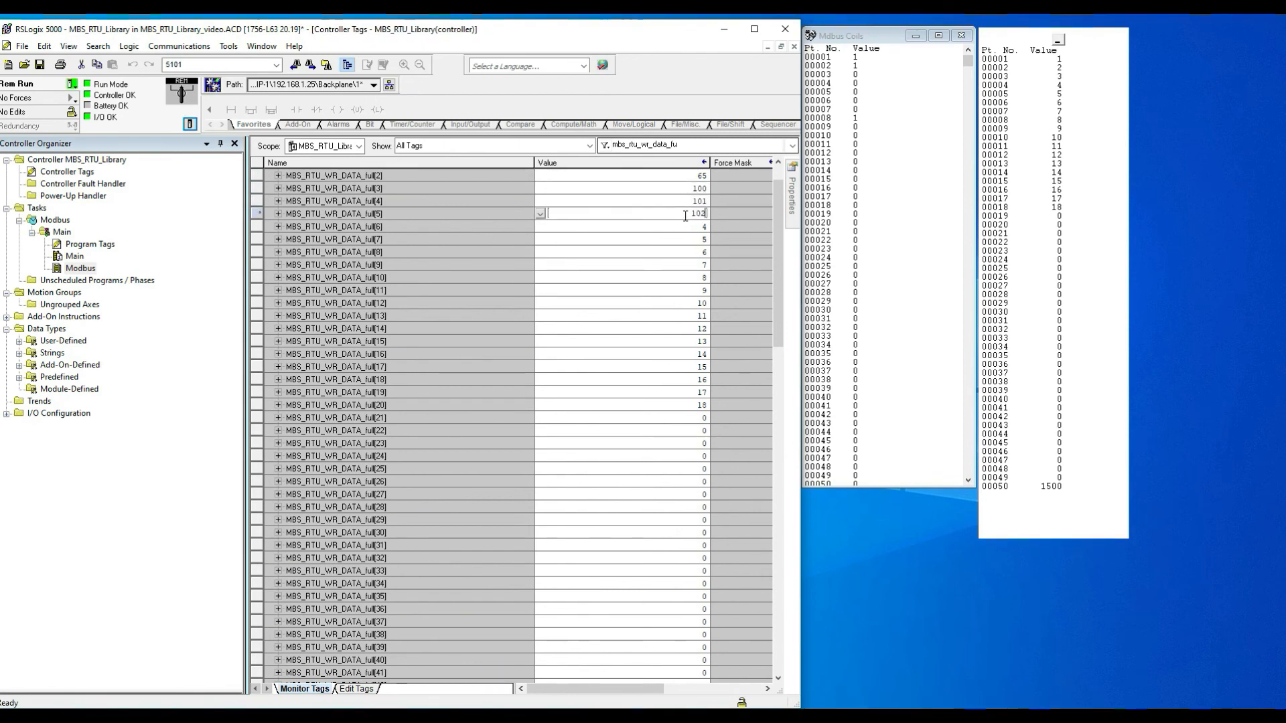
pyautogui.press('Return')
# Step: Set MBS_RTU_WR_DATA_full[6] through [9] to 103, 104, 105 and 106
pyautogui.write('103')
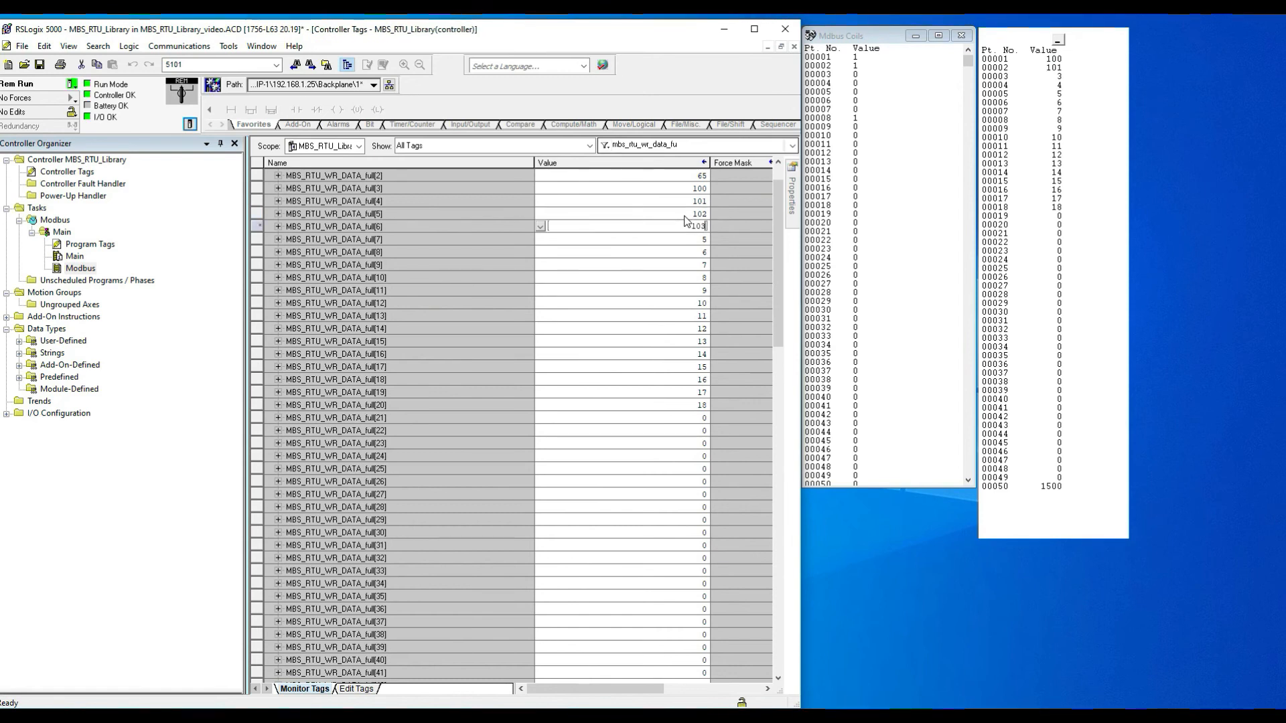
pyautogui.press('Return')
pyautogui.write('104')
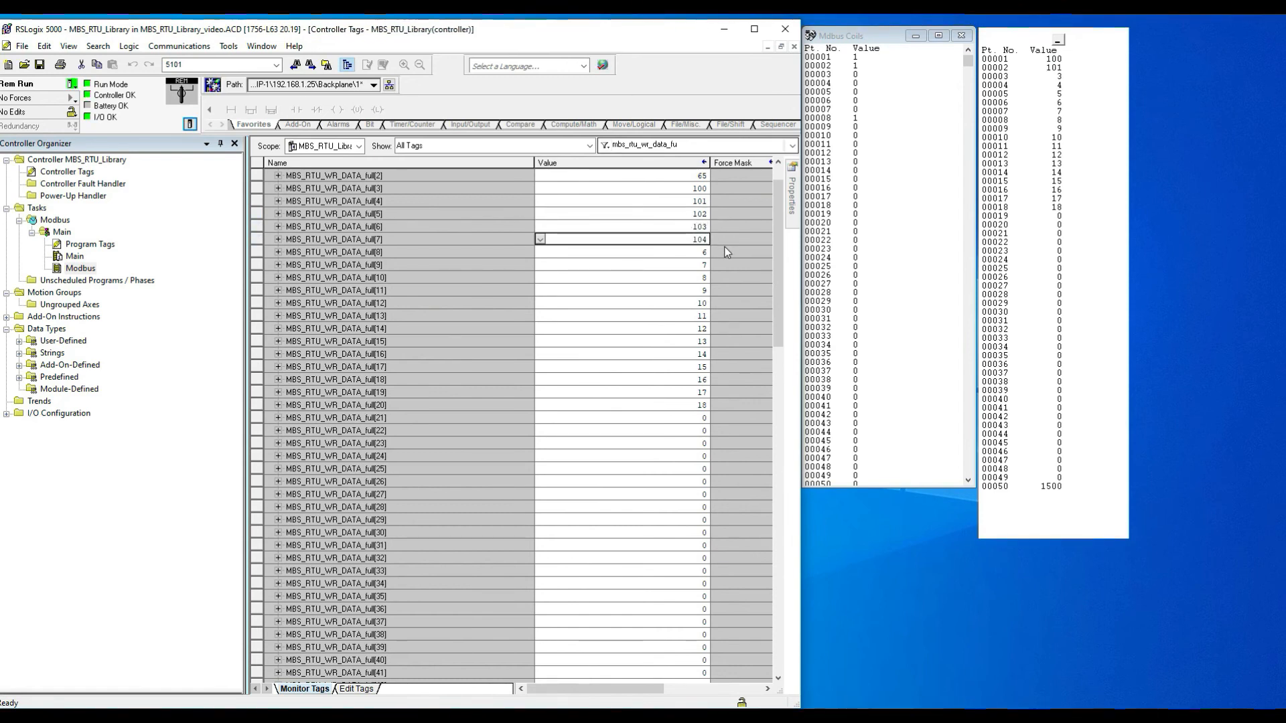
pyautogui.press('Return')
pyautogui.write('105')
pyautogui.press('Return')
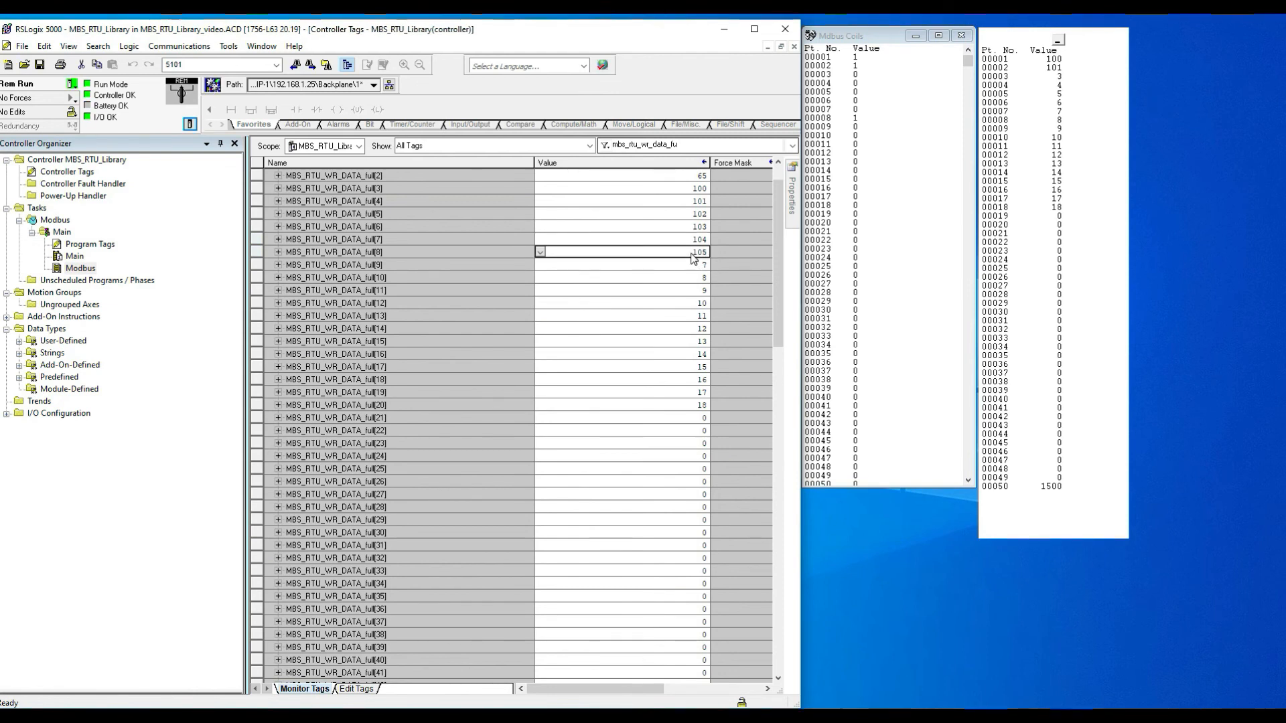
pyautogui.click(688, 265)
pyautogui.write('106')
pyautogui.press('Return')
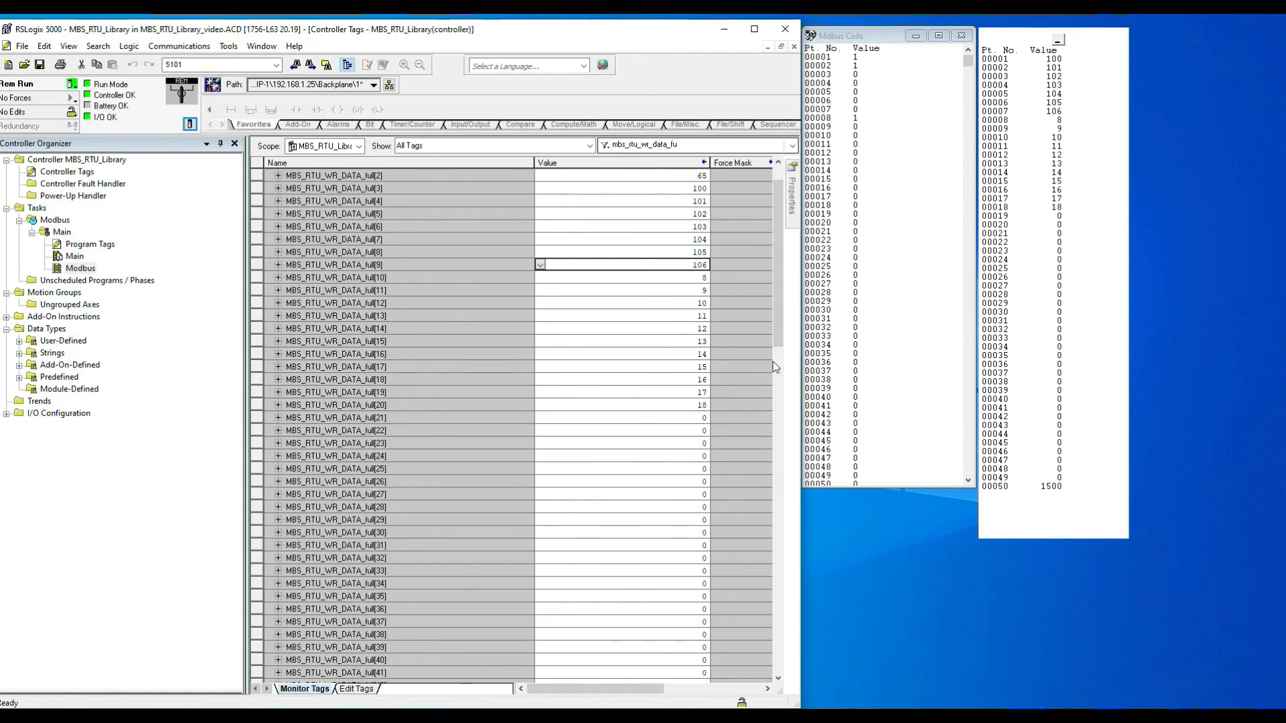
# Step: Set MBS_RTU_WR_DATA_full[19], [20] and [21] to 110, 120 and 130
pyautogui.doubleClick(682, 393)
pyautogui.write('110')
pyautogui.press('Return')
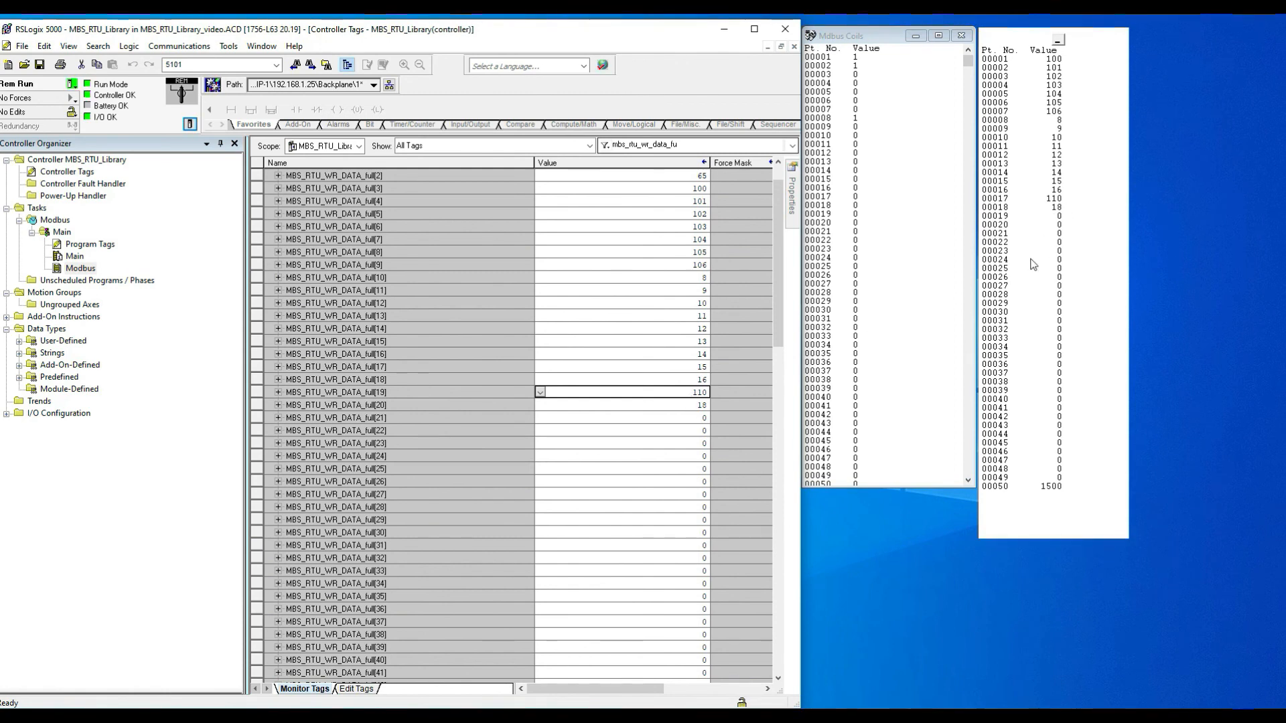
pyautogui.click(678, 405)
pyautogui.write('120')
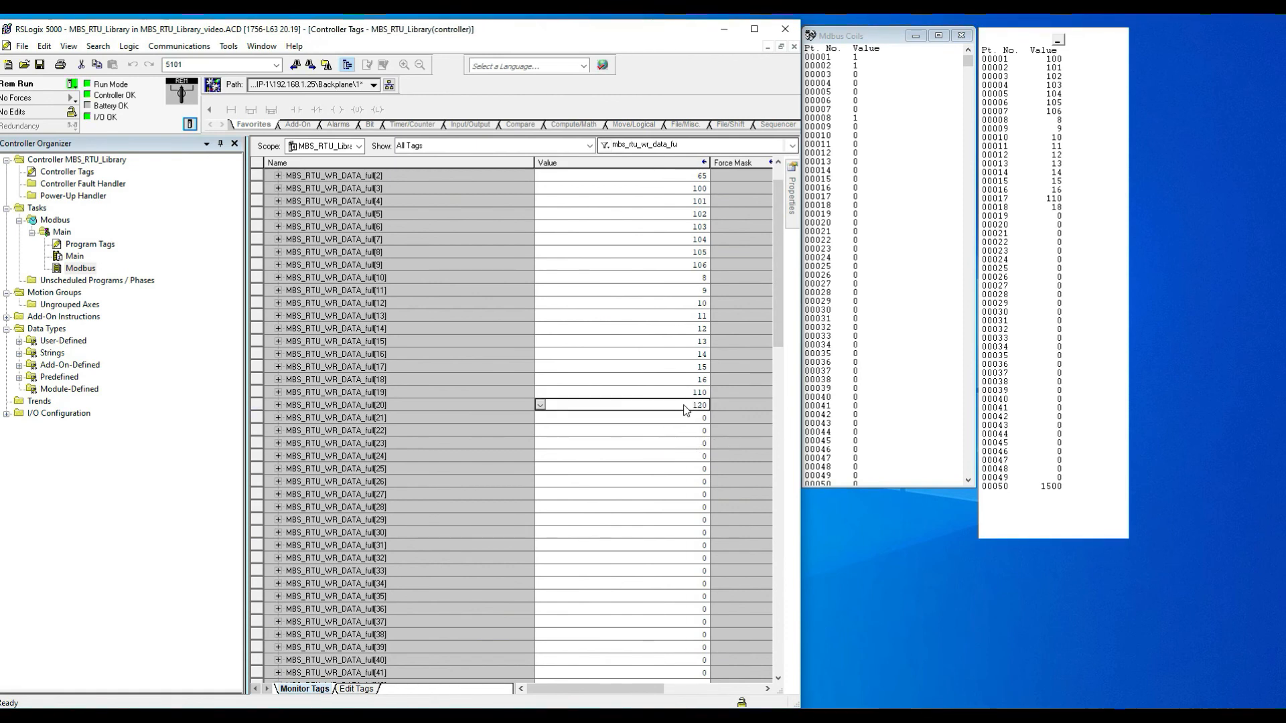
pyautogui.click(680, 417)
pyautogui.write('130')
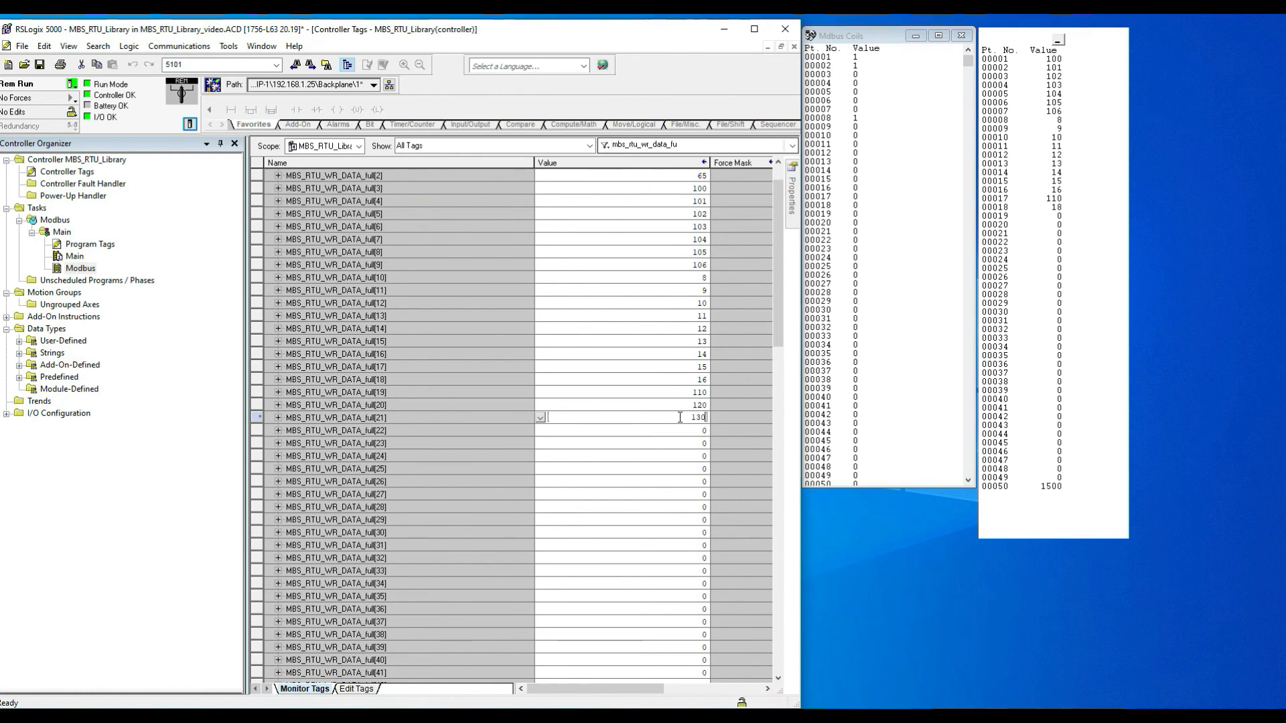
pyautogui.press('Return')
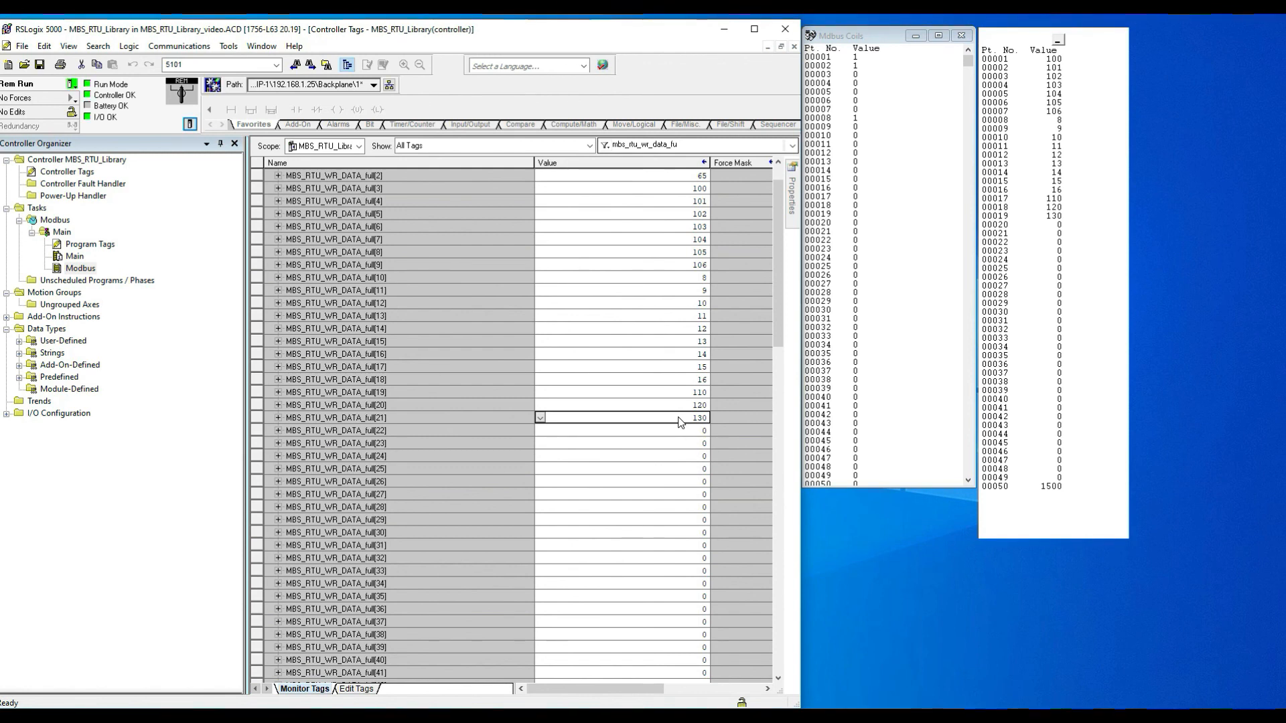
# Step: Open the Modbus routine's ladder logic and select rung 1 containing the read AOI
pyautogui.doubleClick(82, 269)
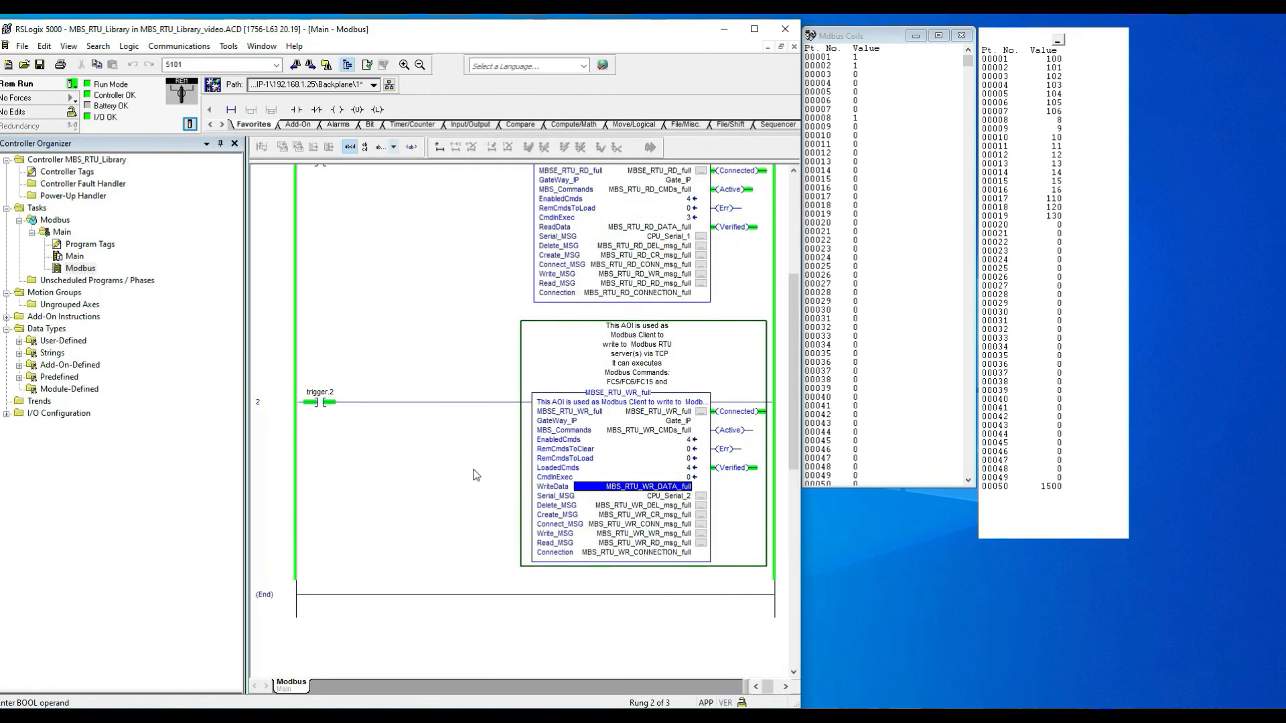
pyautogui.scroll(3, 474, 473)
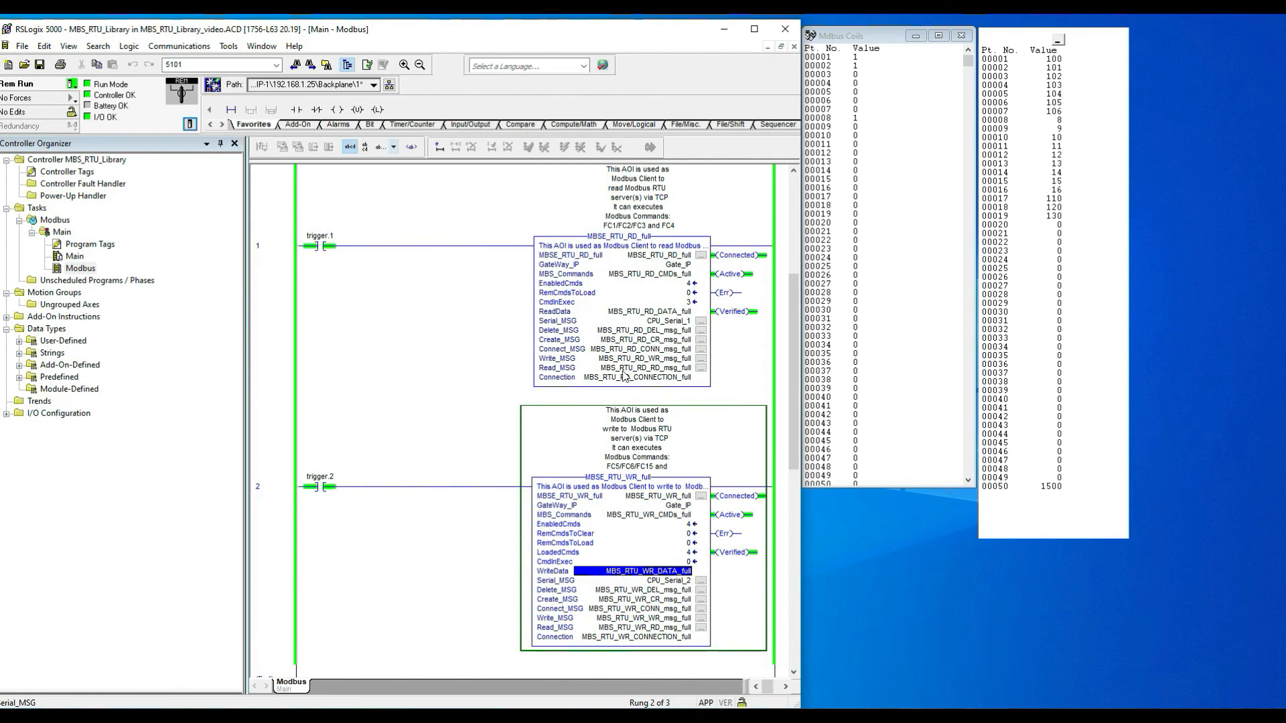
pyautogui.scroll(-3, 479, 590)
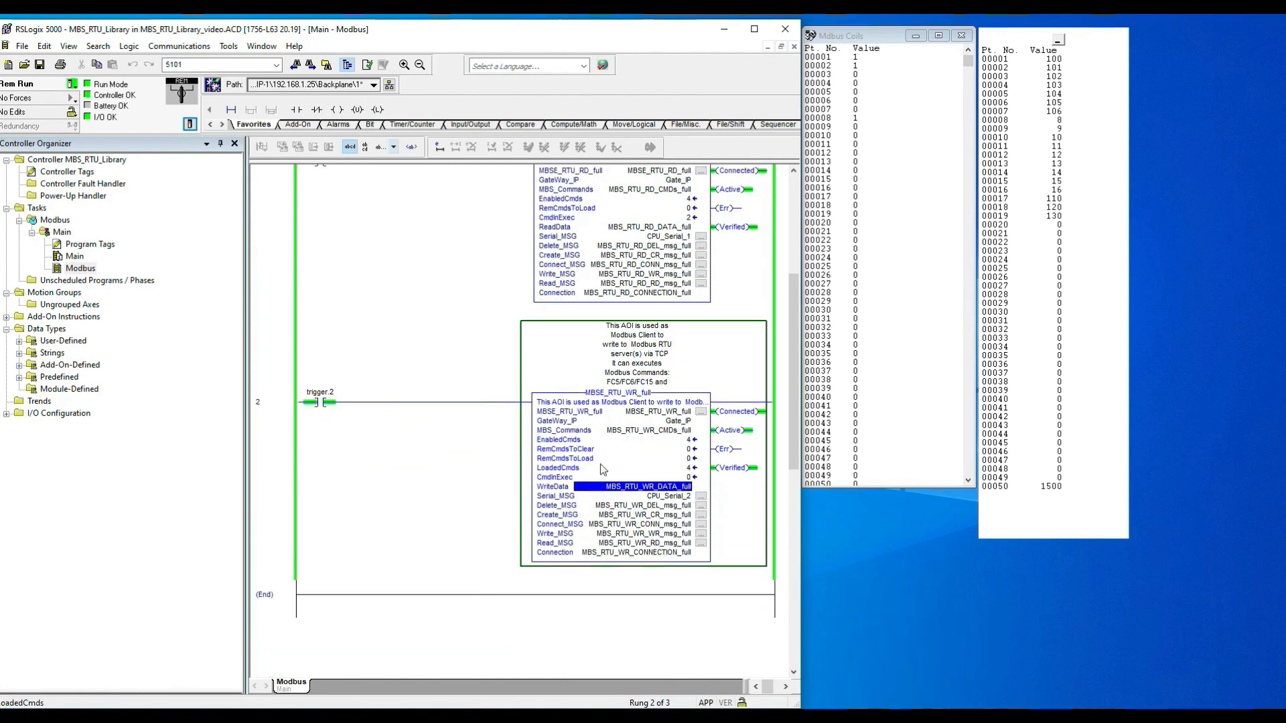
pyautogui.scroll(4, 550, 502)
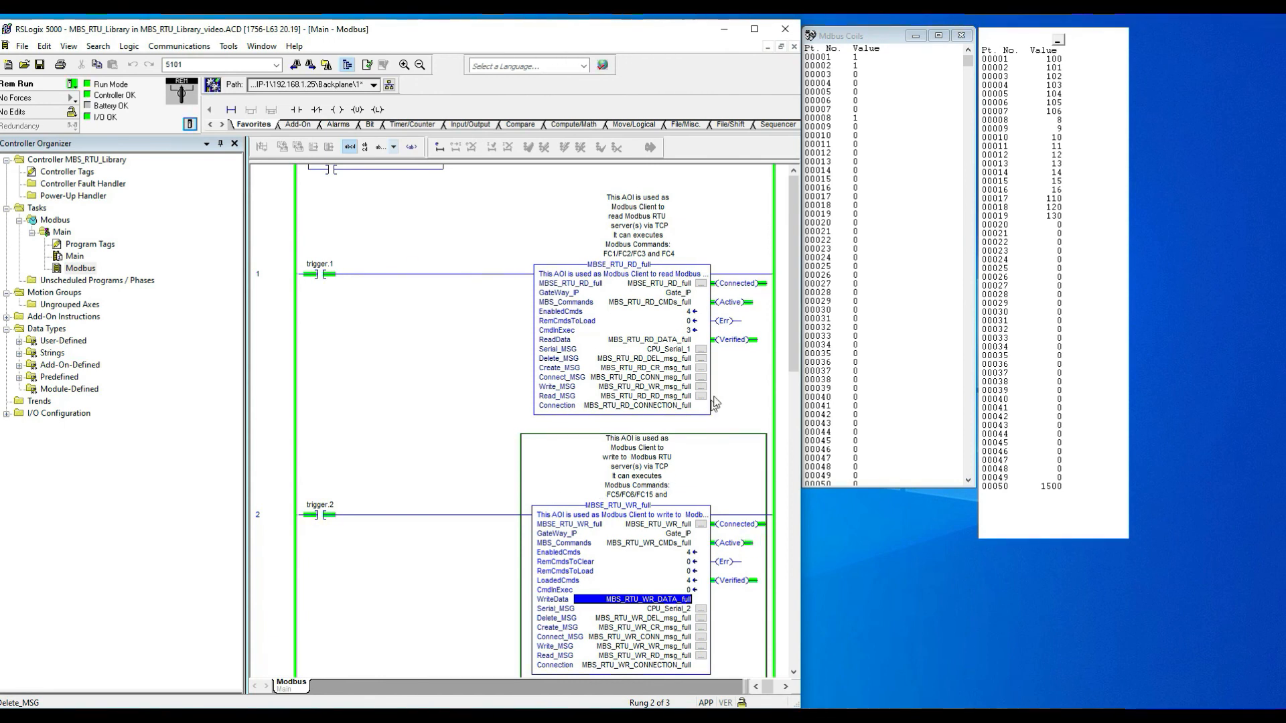
pyautogui.click(276, 321)
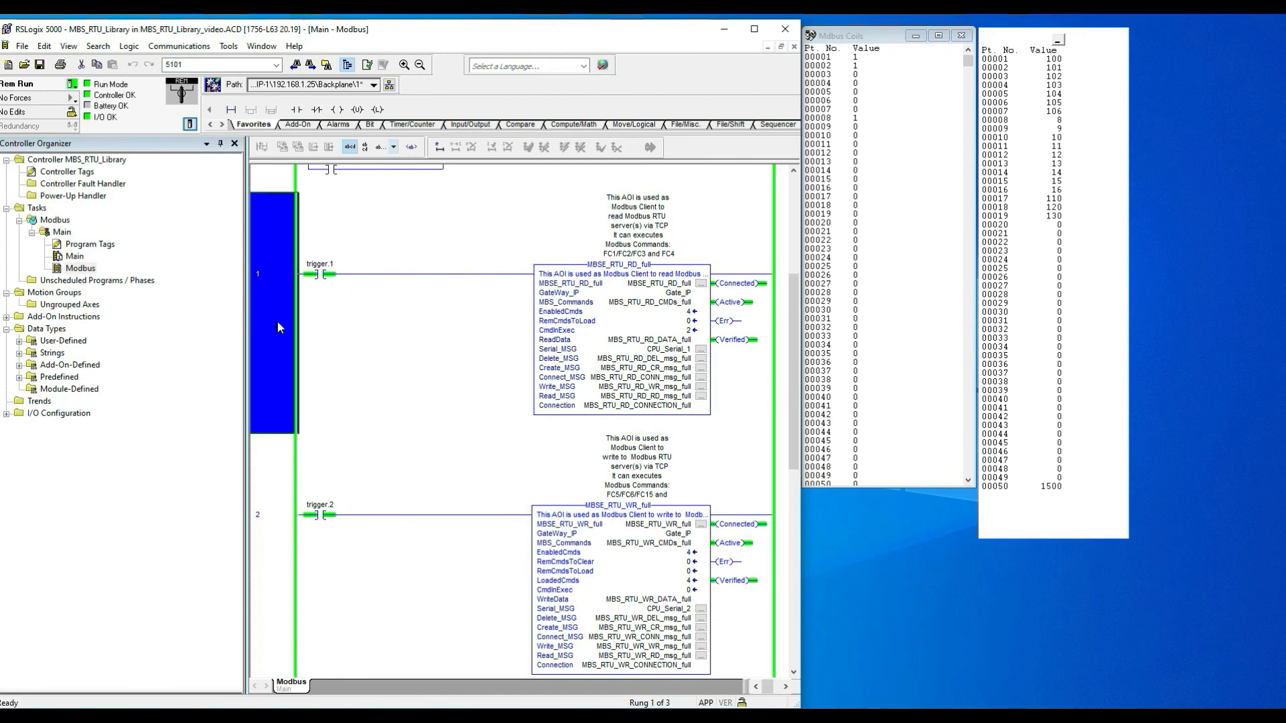